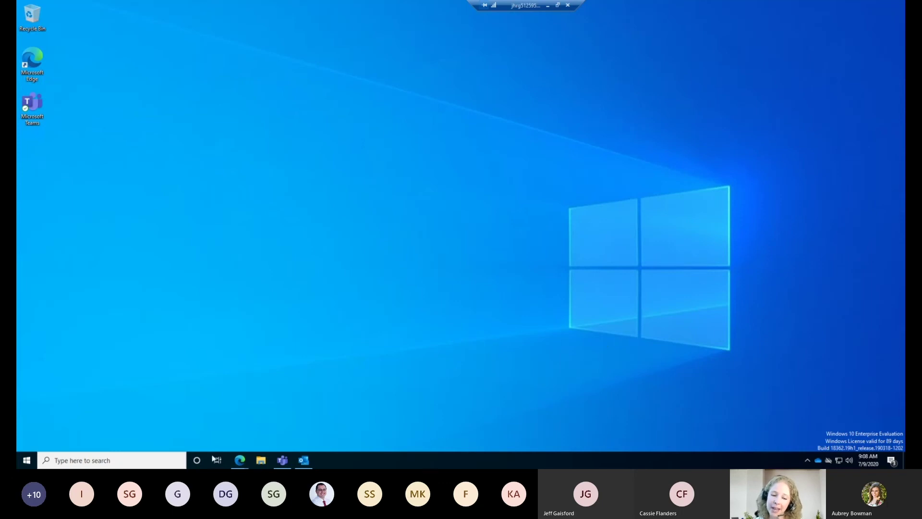
- Open the Office 365 home page in Microsoft Edge
right_click(240, 462)
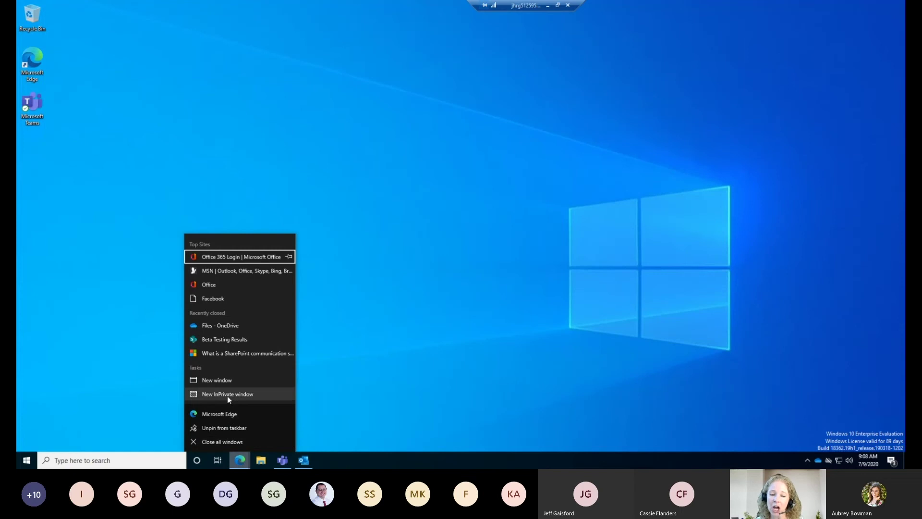
left_click(220, 256)
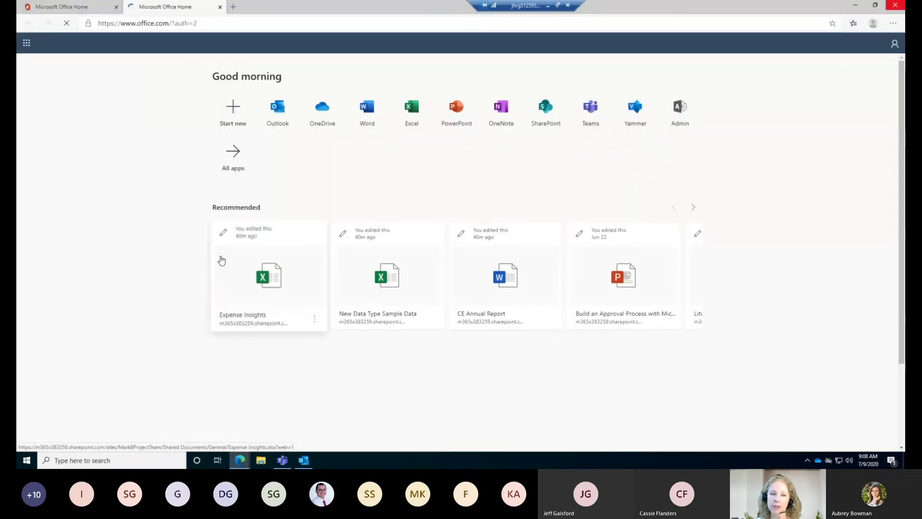
- Open office.com in a new InPrivate window, dismiss the Bing Wallpaper offer and bring up the Microsoft sign-in page
right_click(239, 462)
left_click(223, 394)
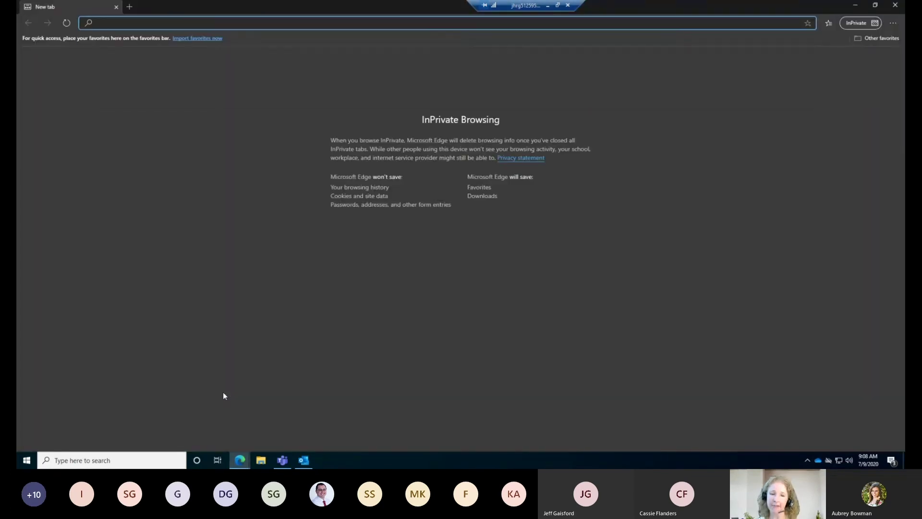
type("office.com")
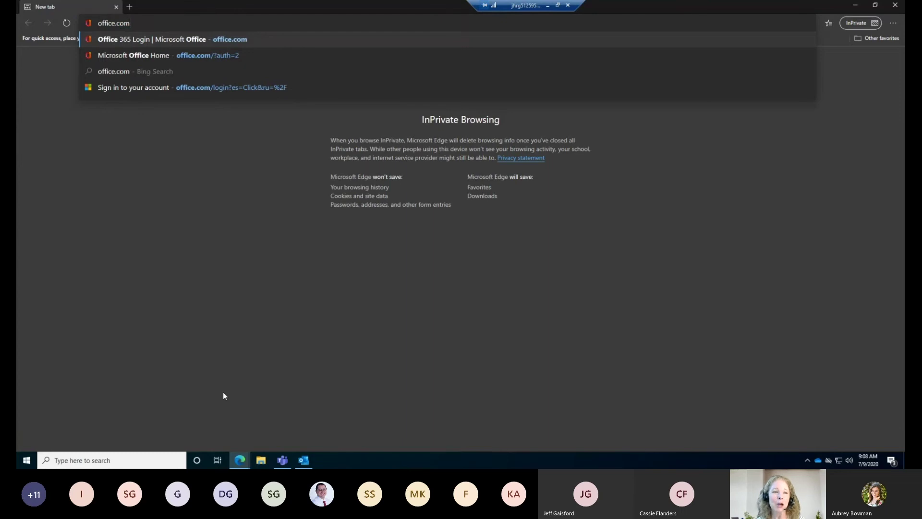
key("Return")
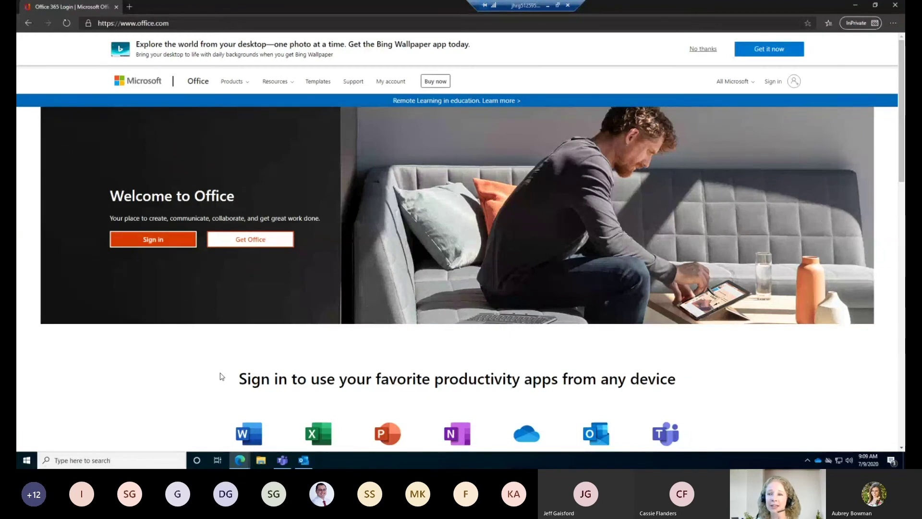
left_click(703, 49)
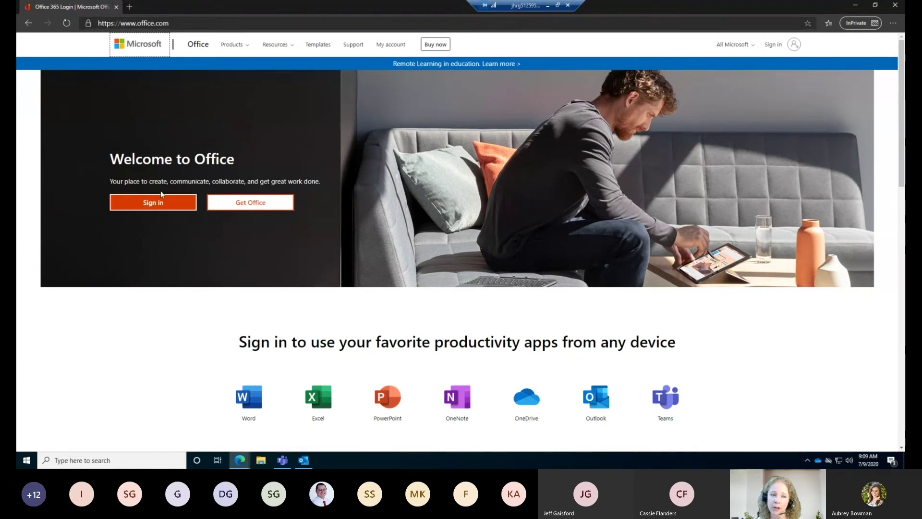
left_click(153, 204)
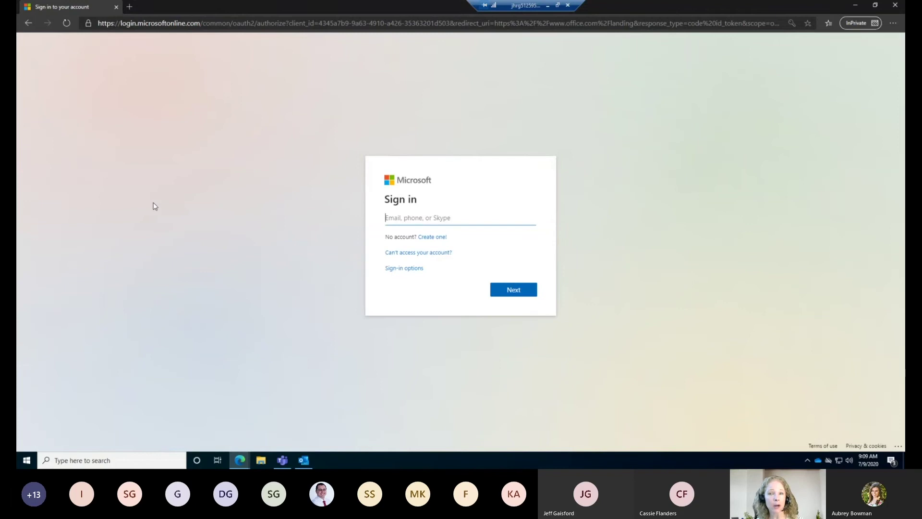
- Return to the signed-in Contoso Electronics Office home page and dismiss the desktop shortcut suggestion
left_click(240, 460)
left_click(232, 430)
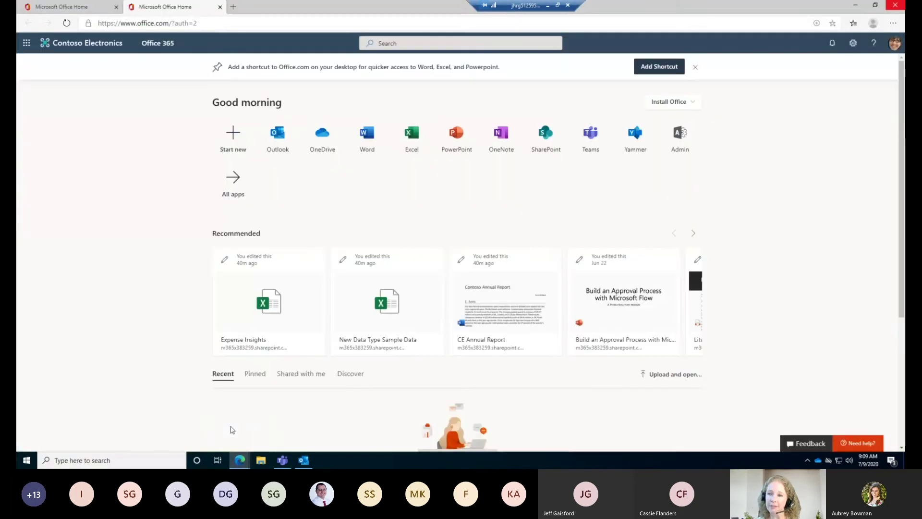
left_click(695, 68)
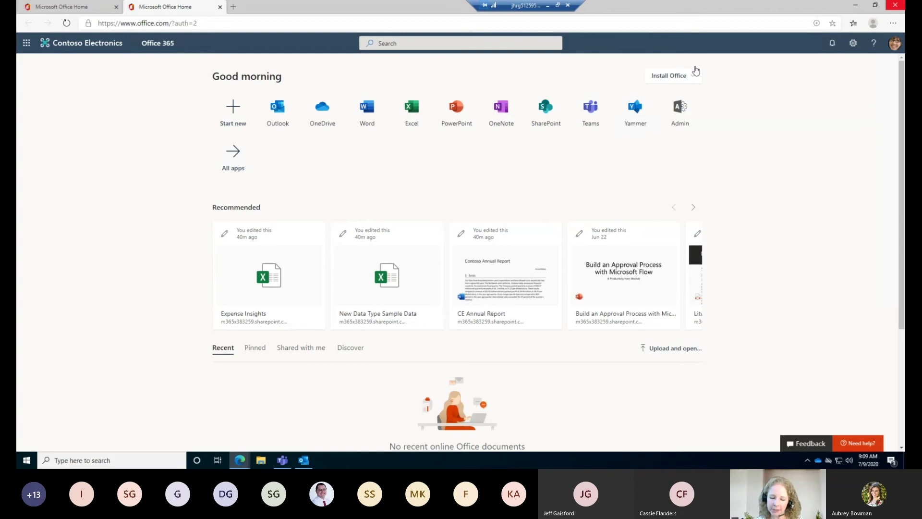
- Search the Office home page for "sharepoint" and open the SharePoint app
left_click(454, 121)
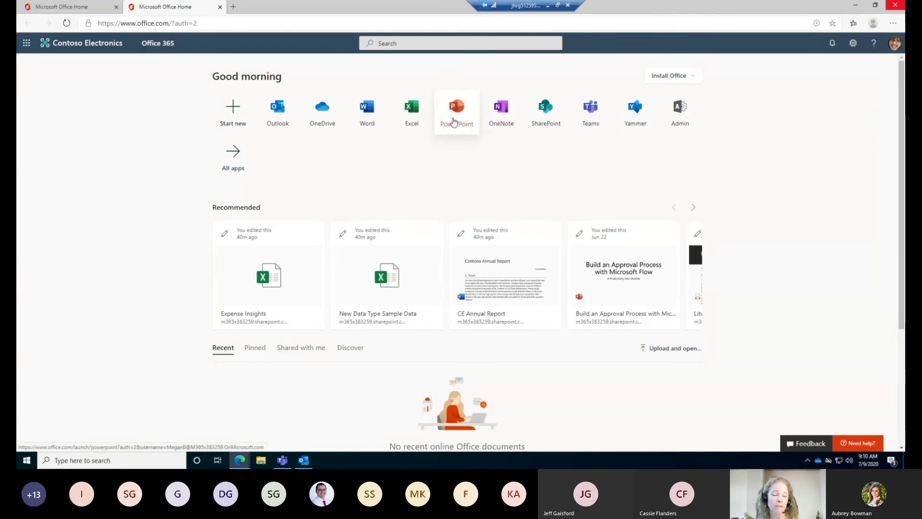
left_click(548, 126)
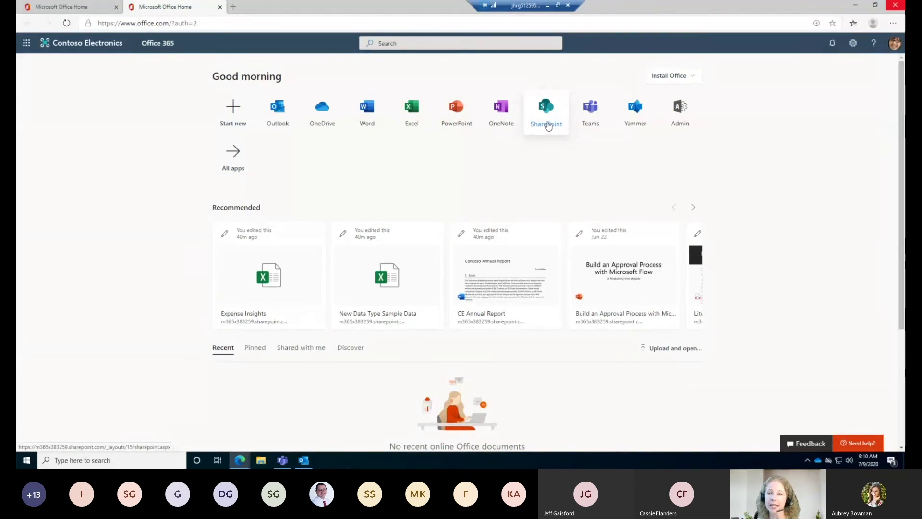
left_click(396, 43)
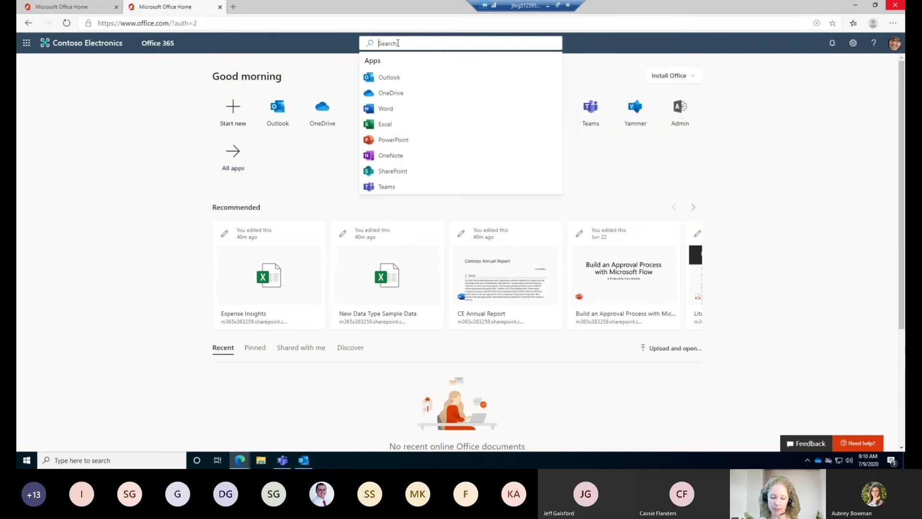
type("sharepoint")
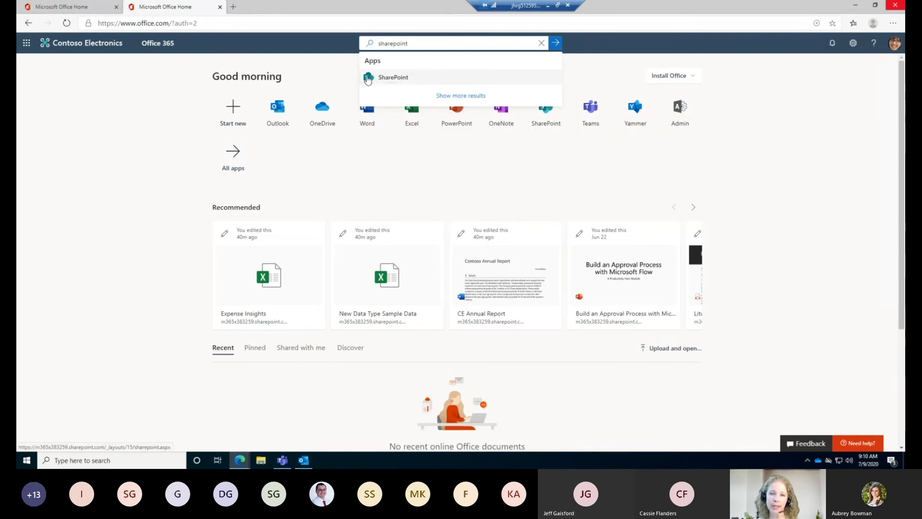
left_click(370, 80)
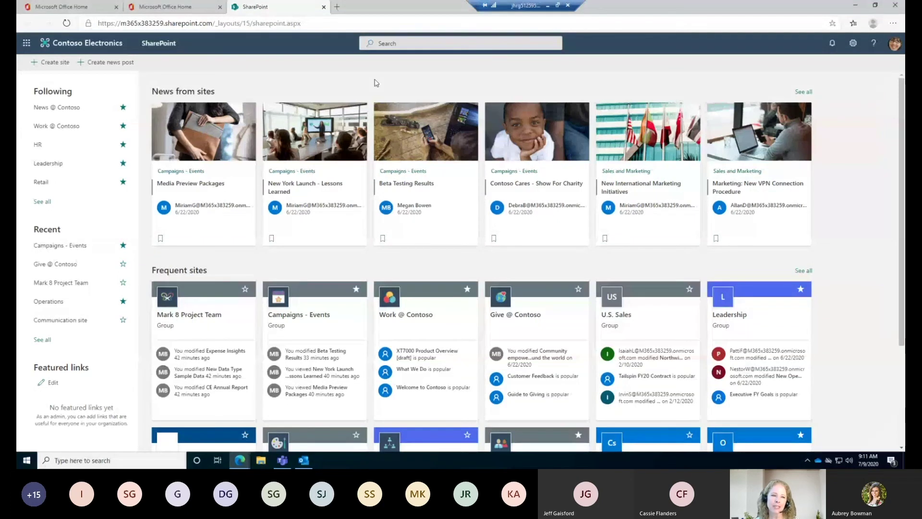
- View the followed Leadership site and return to the SharePoint start page
left_click(159, 48)
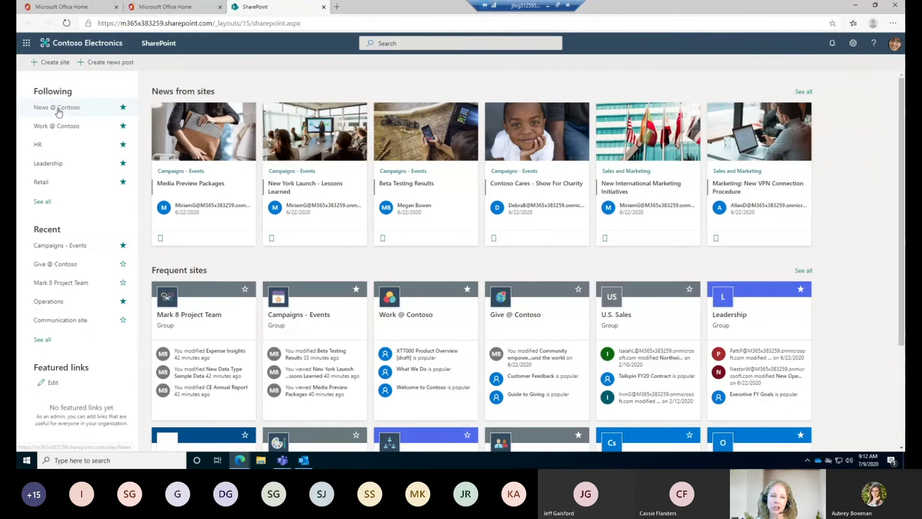
left_click(54, 166)
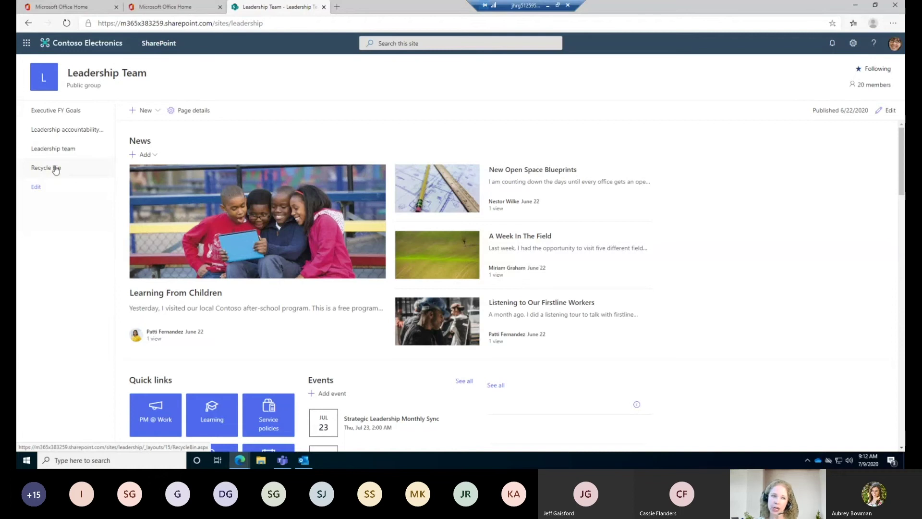
left_click(28, 24)
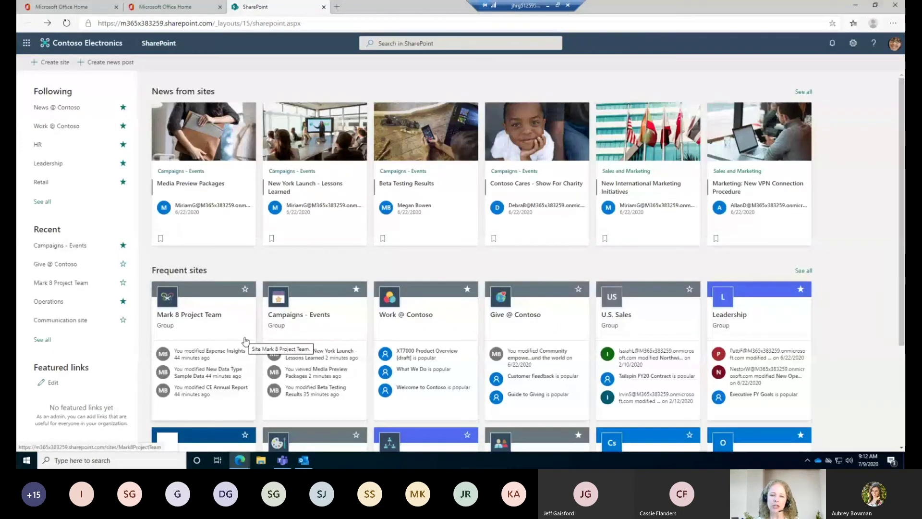
- Follow the Give @ Contoso site and stop following the Work @ Contoso site
scroll(246, 341, "down", 2)
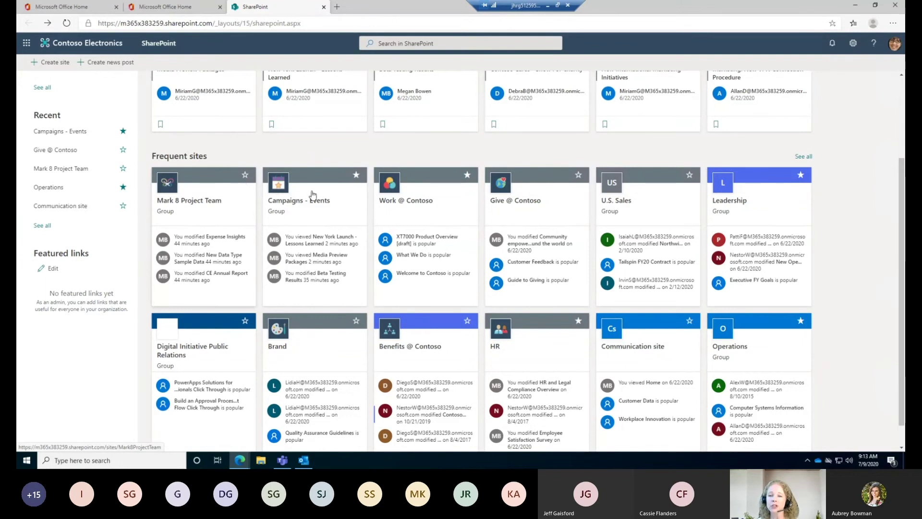
left_click(579, 177)
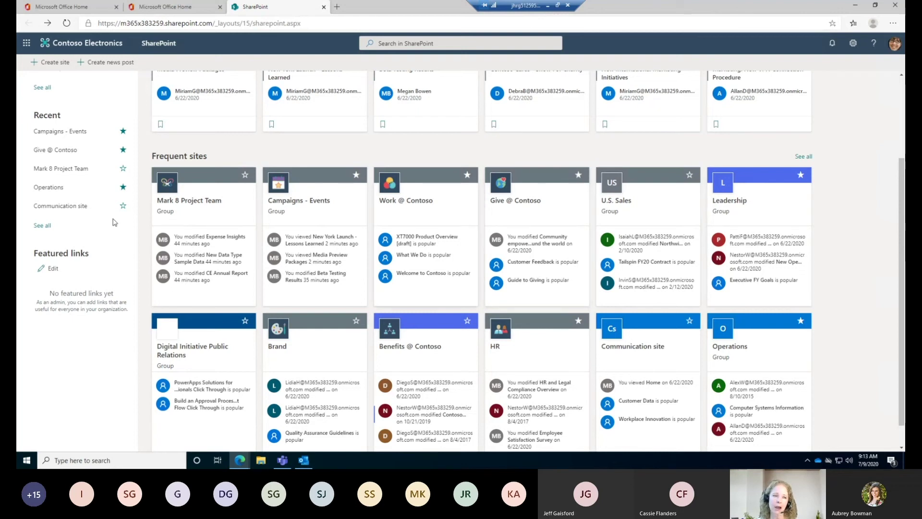
scroll(48, 187, "up", 3)
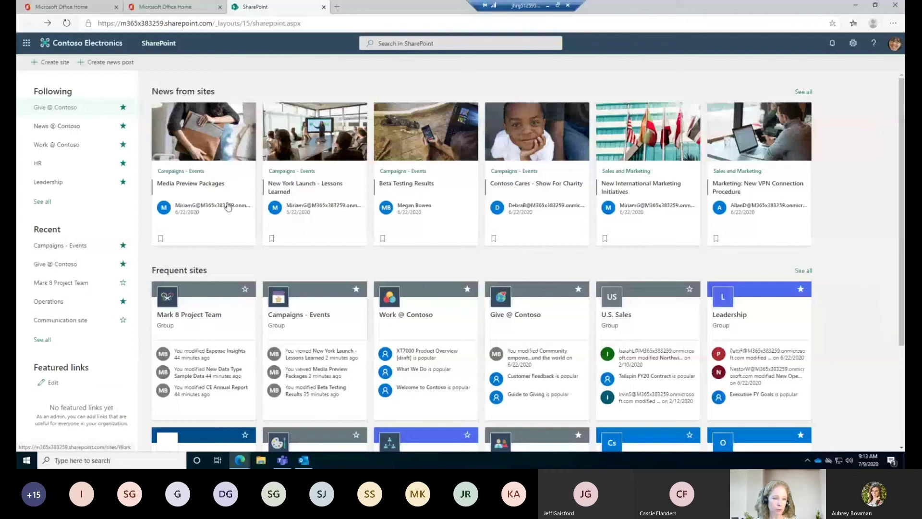
left_click(467, 289)
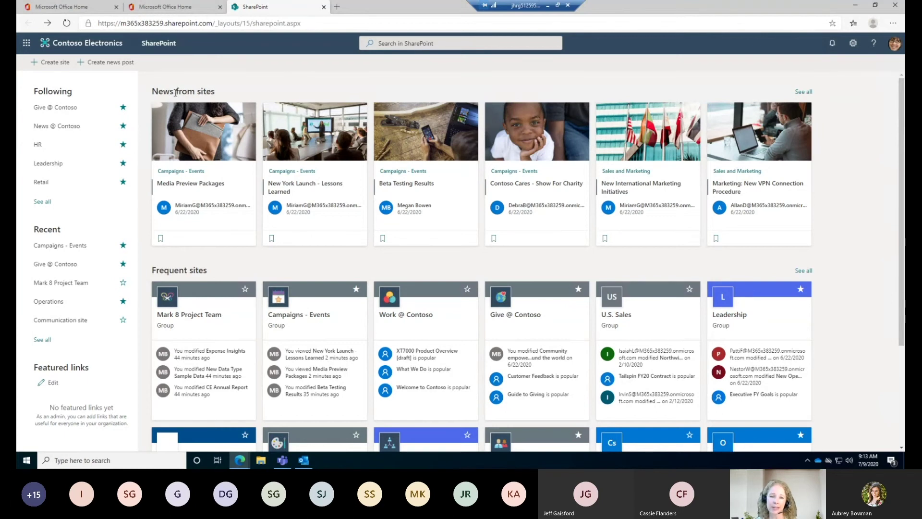
- Read through the "New York Launch - Lessons Learned" news post and return to the SharePoint start page
left_click(275, 189)
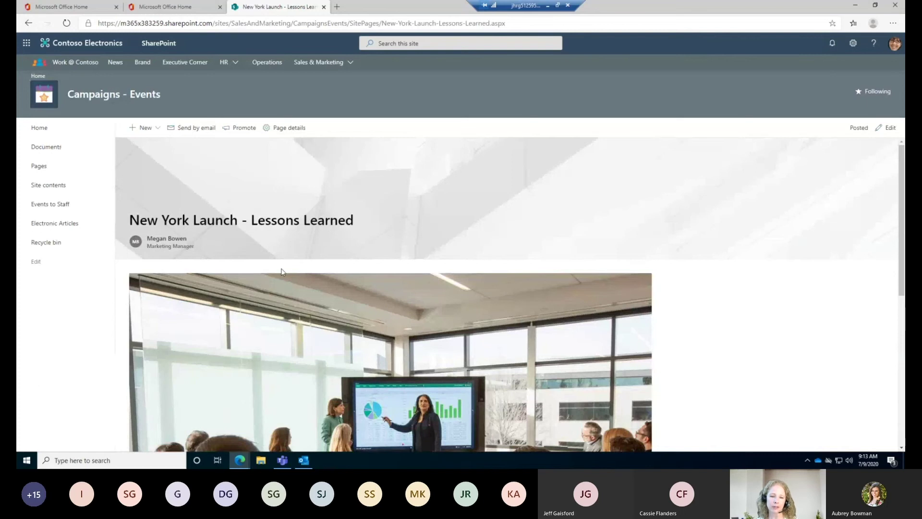
scroll(282, 270, "down", 6)
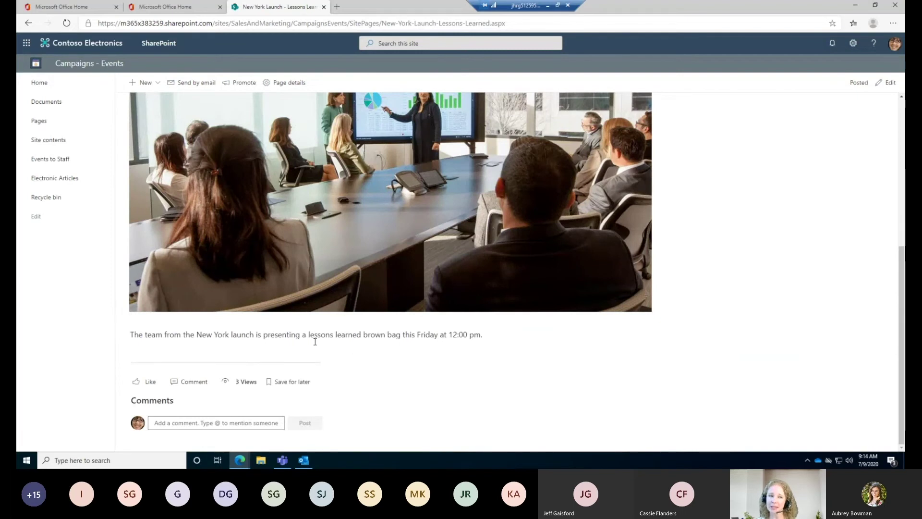
scroll(315, 341, "up", 6)
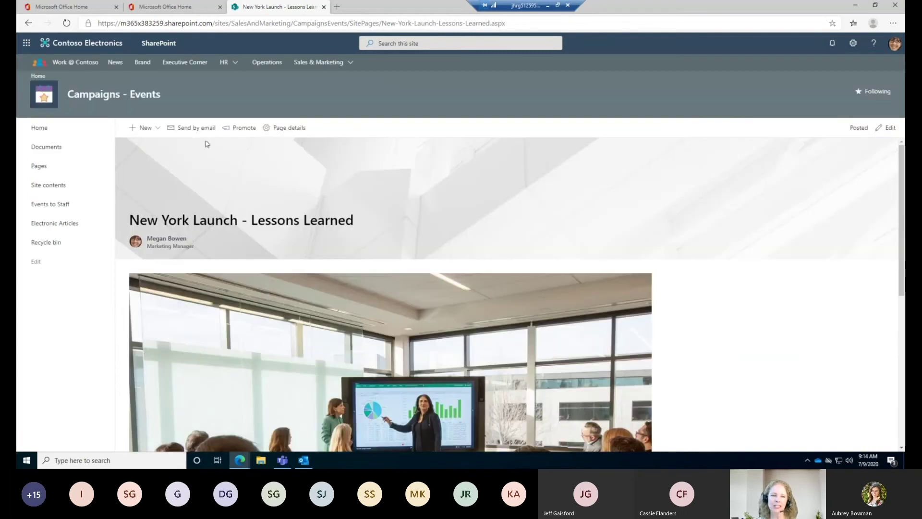
left_click(28, 27)
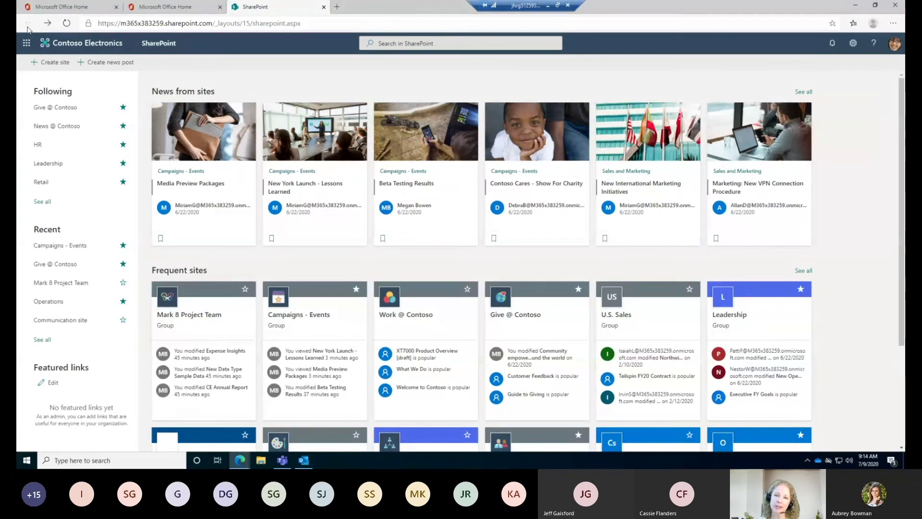
- Search SharePoint for "retail" and show the full list of results
left_click(395, 44)
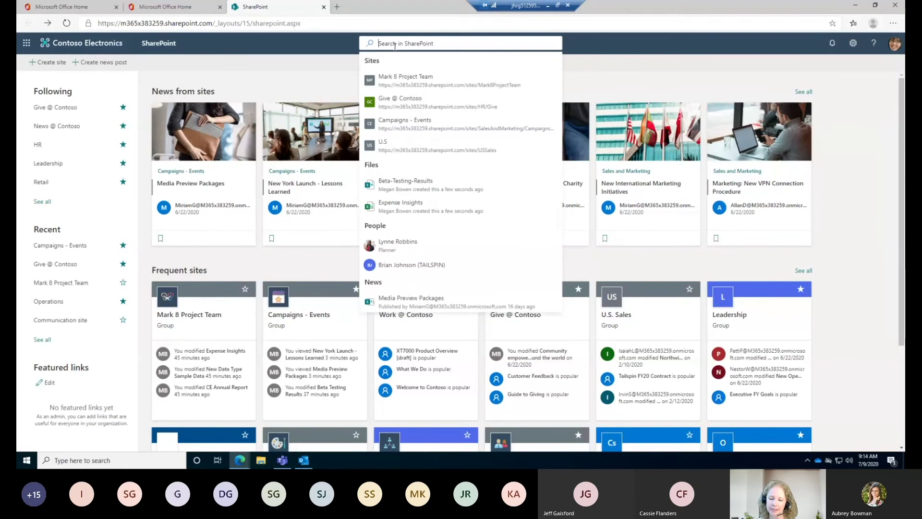
type("re")
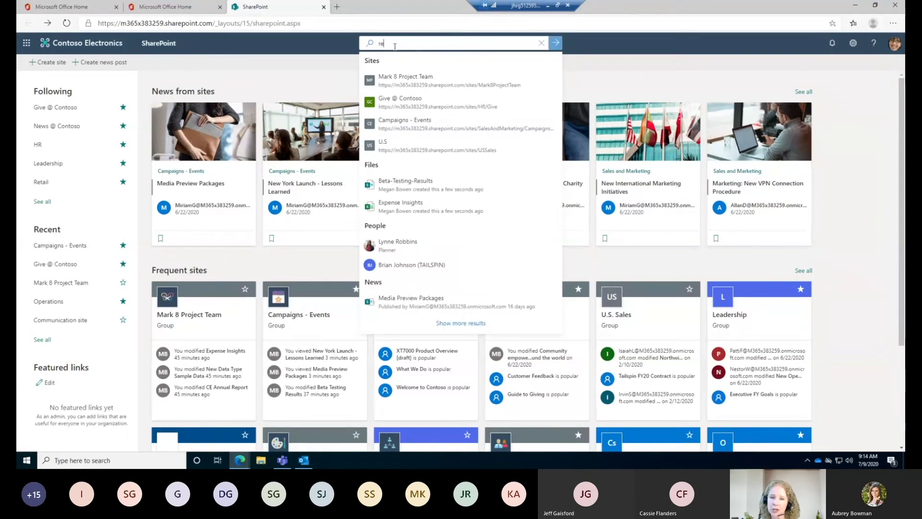
type("tail")
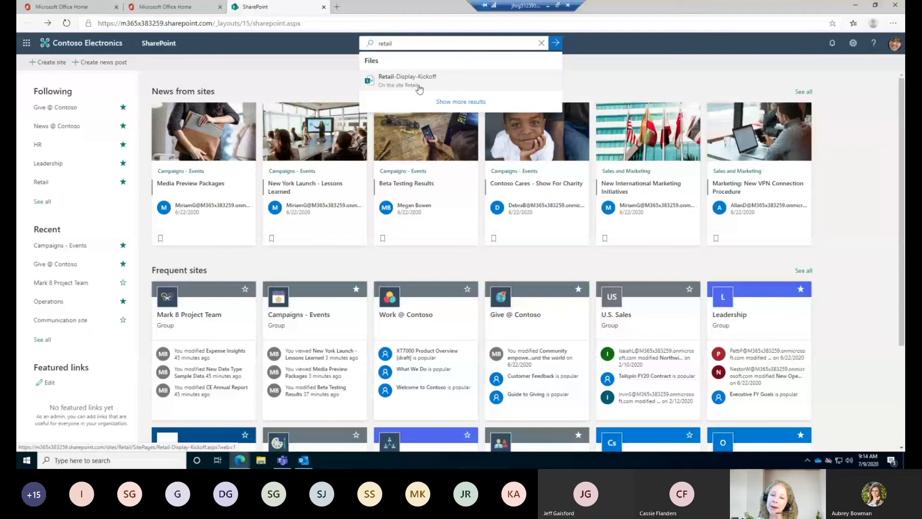
left_click(452, 106)
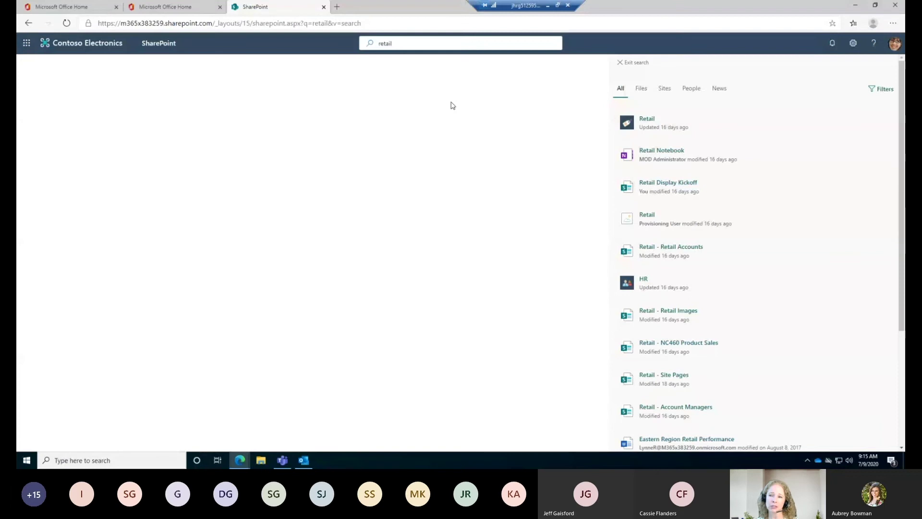
- Review all the retail search results, narrowing them to files and to sites
left_click(620, 89)
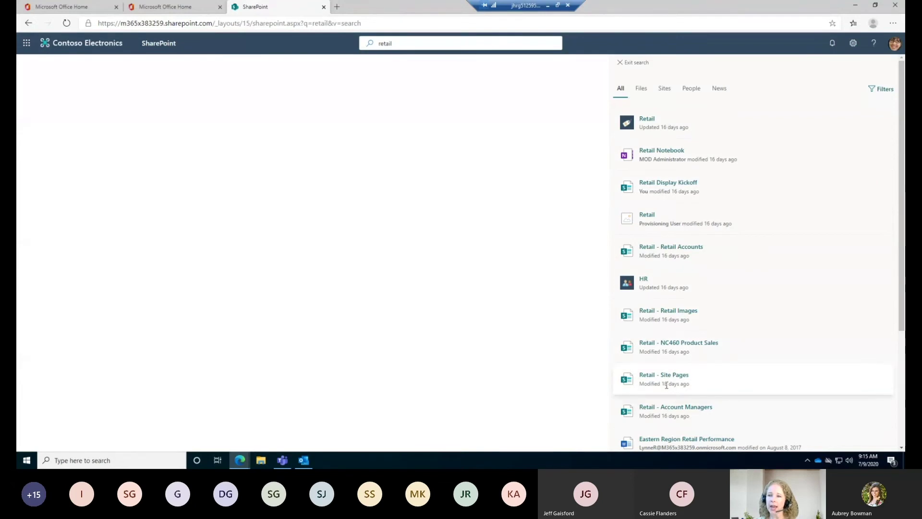
left_click(642, 88)
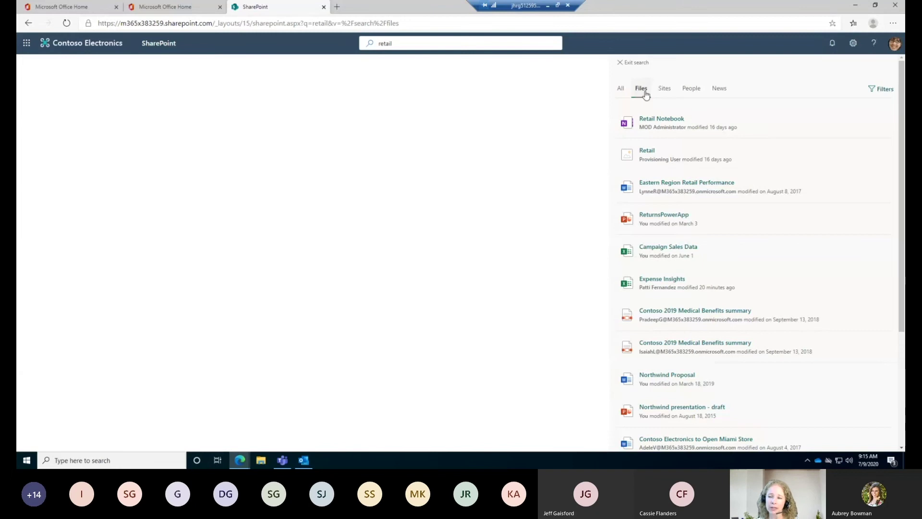
left_click(664, 89)
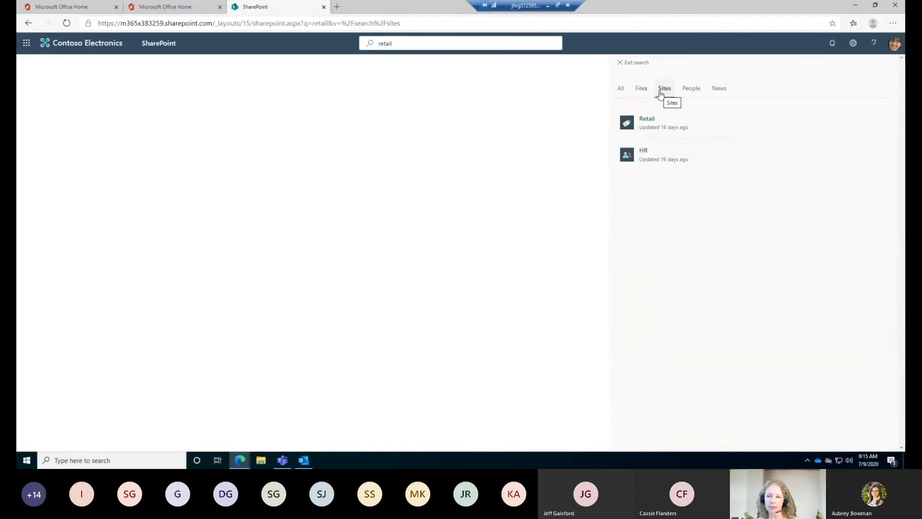
- View the Retail site from the search results, return to the search and narrow the results to people
left_click(647, 123)
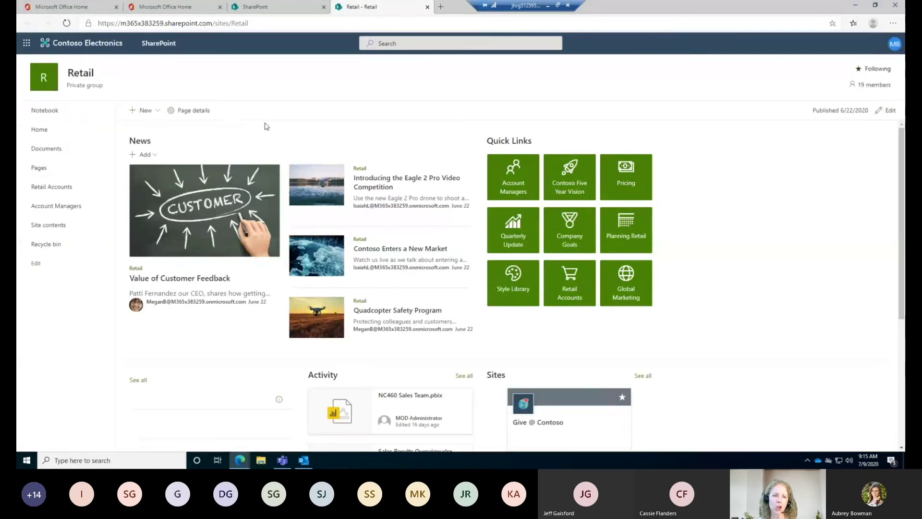
left_click(295, 10)
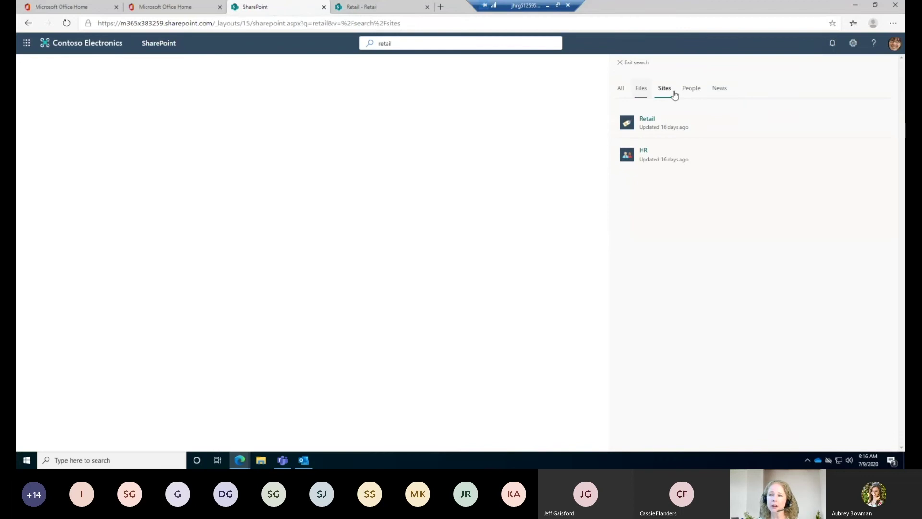
left_click(692, 89)
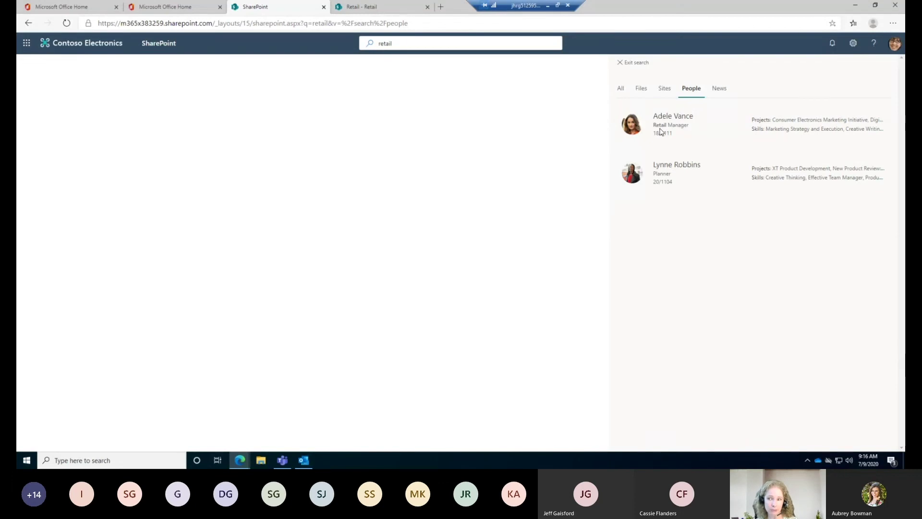
- Review the news and file results for the retail search, previewing the Retail image file and returning to the file list
left_click(717, 89)
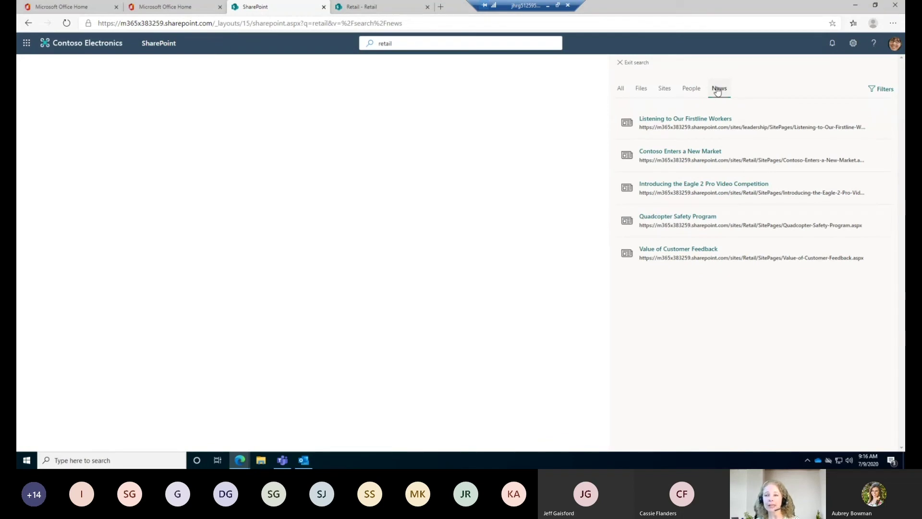
left_click(642, 96)
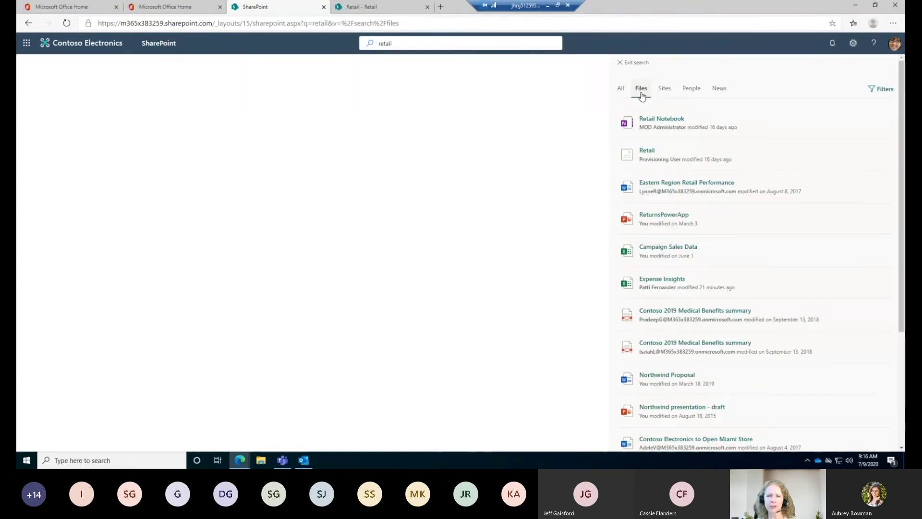
left_click(658, 125)
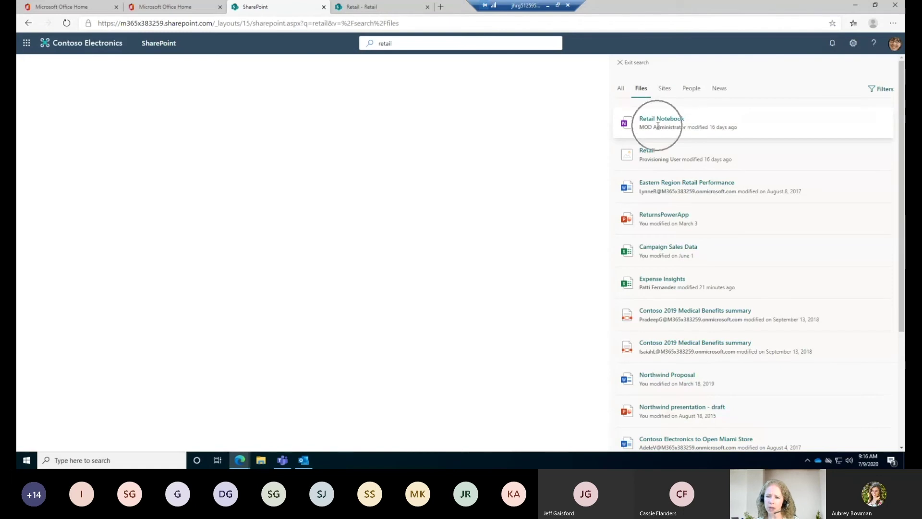
left_click(648, 153)
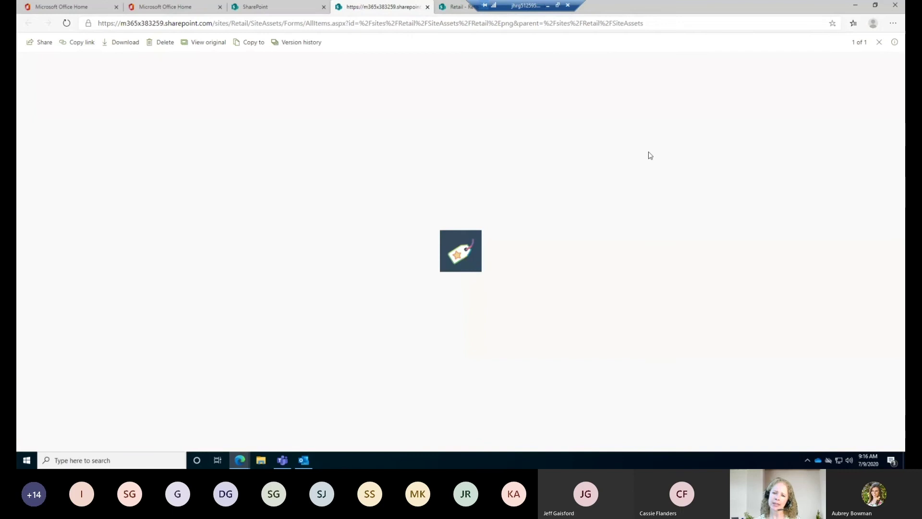
left_click(460, 255)
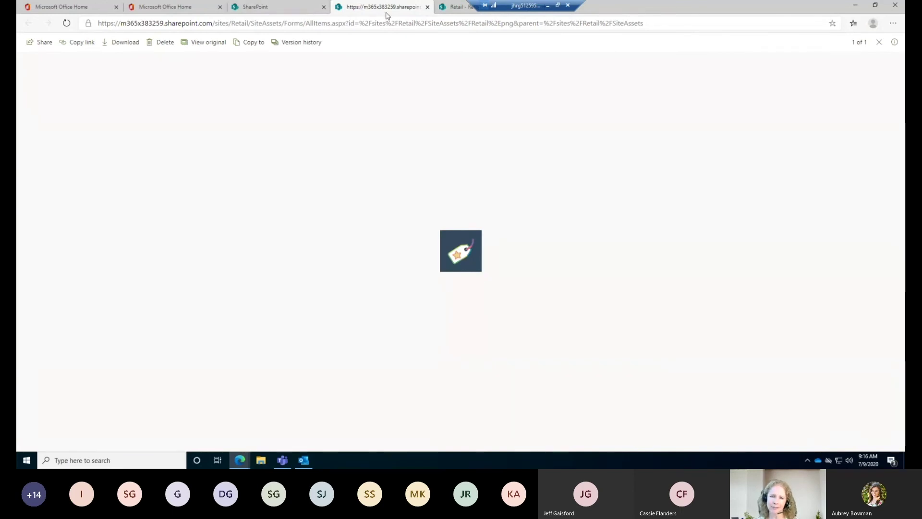
left_click(428, 7)
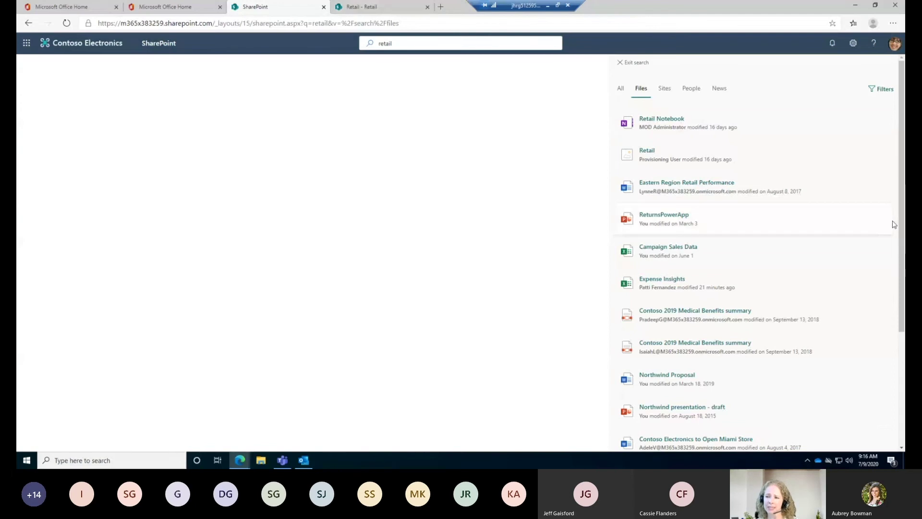
scroll(894, 225, "down", 3)
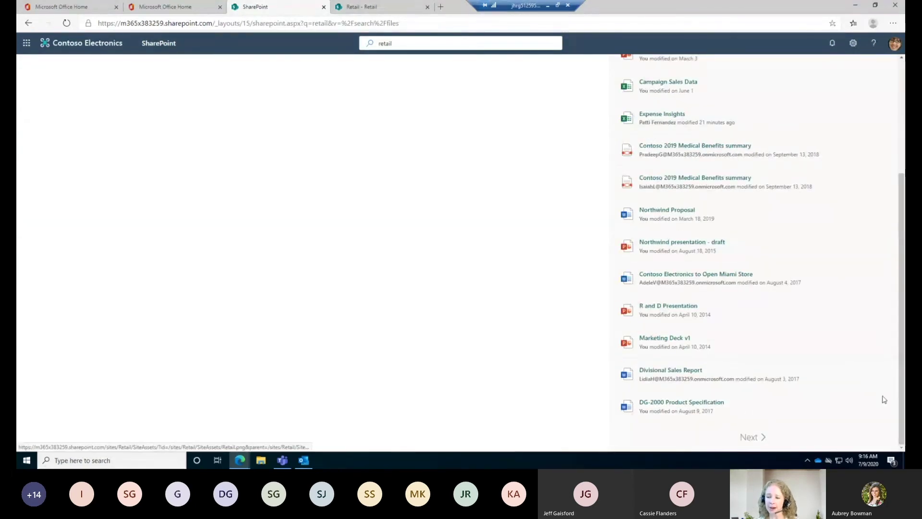
scroll(901, 211, "up", 3)
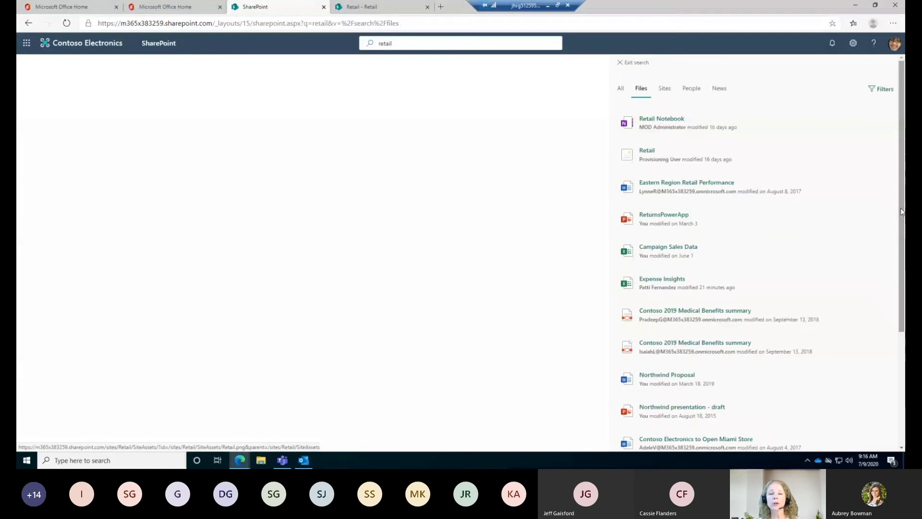
- Filter the retail file results to Excel files modified in the past month
left_click(880, 91)
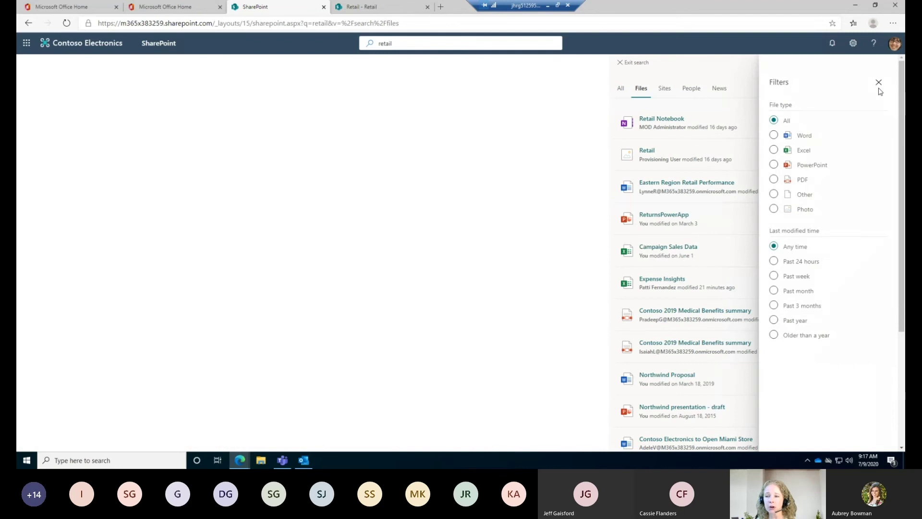
left_click(773, 150)
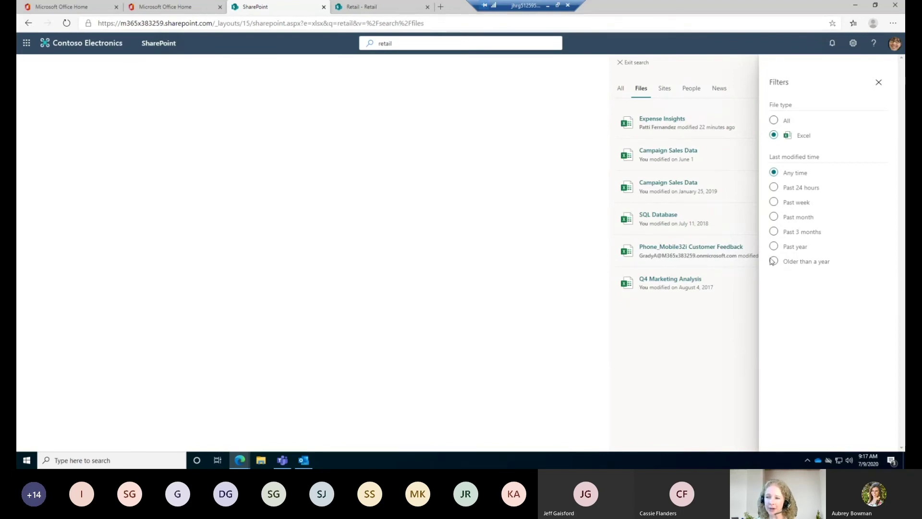
left_click(773, 218)
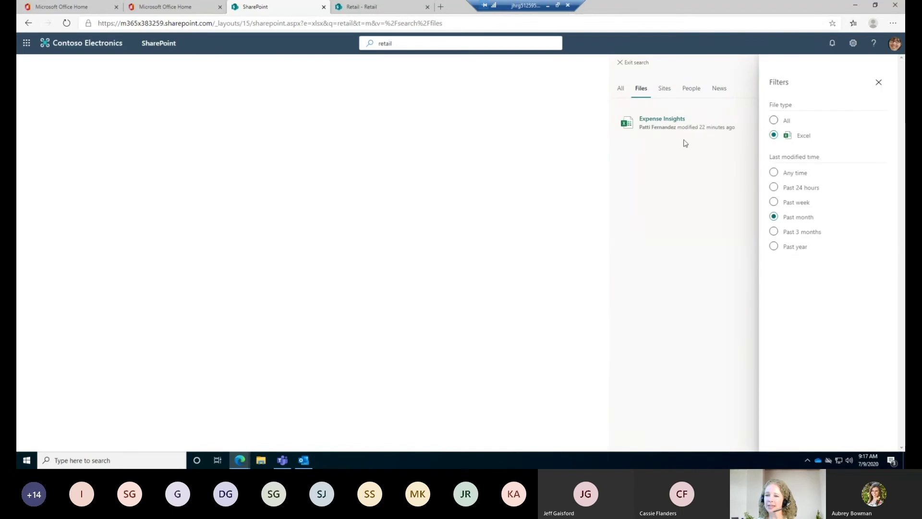
left_click(665, 124)
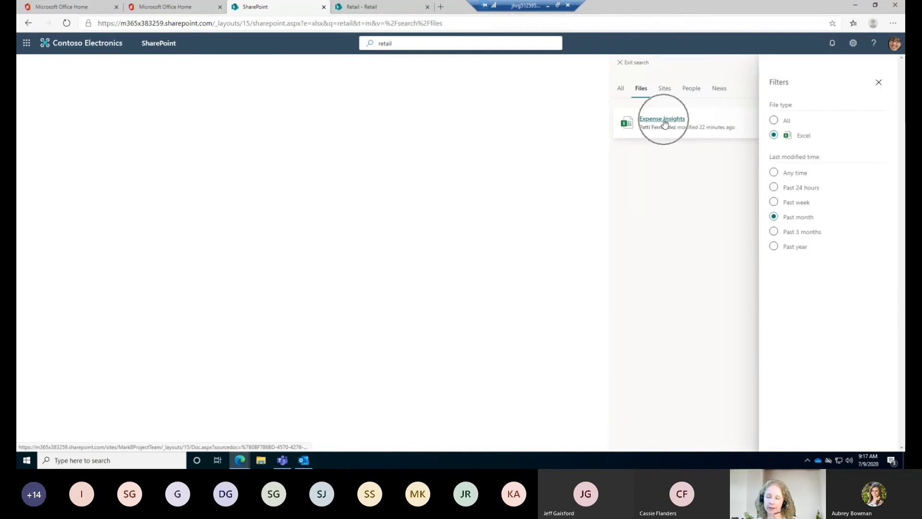
left_click(878, 83)
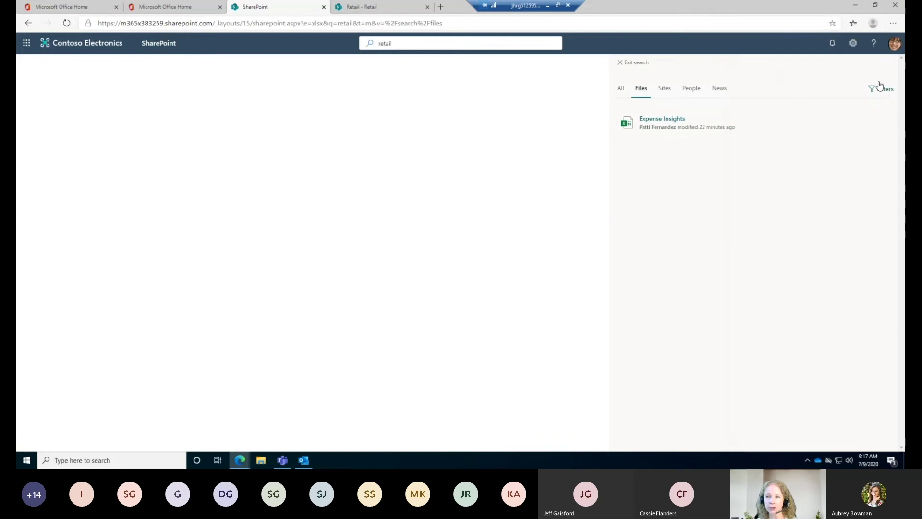
- View the Expense Insights workbook from the filtered results and close it to return to the search
left_click(667, 120)
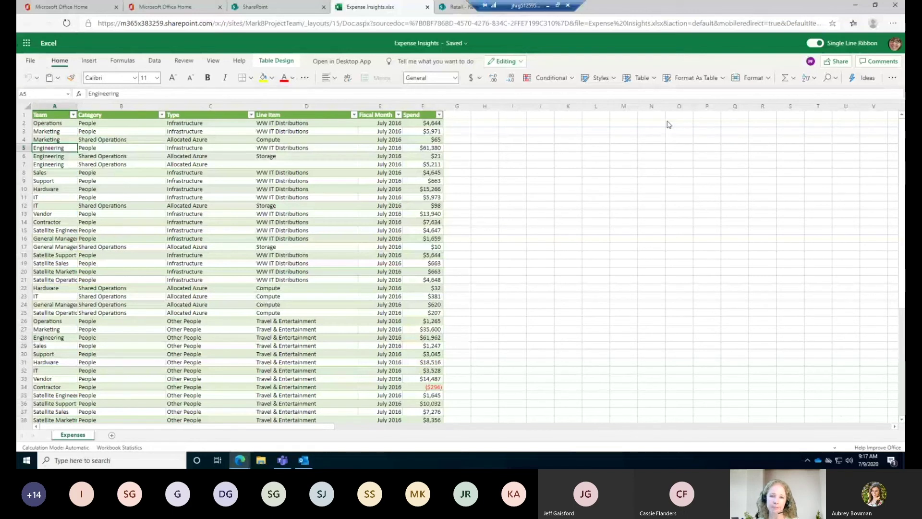
left_click(380, 14)
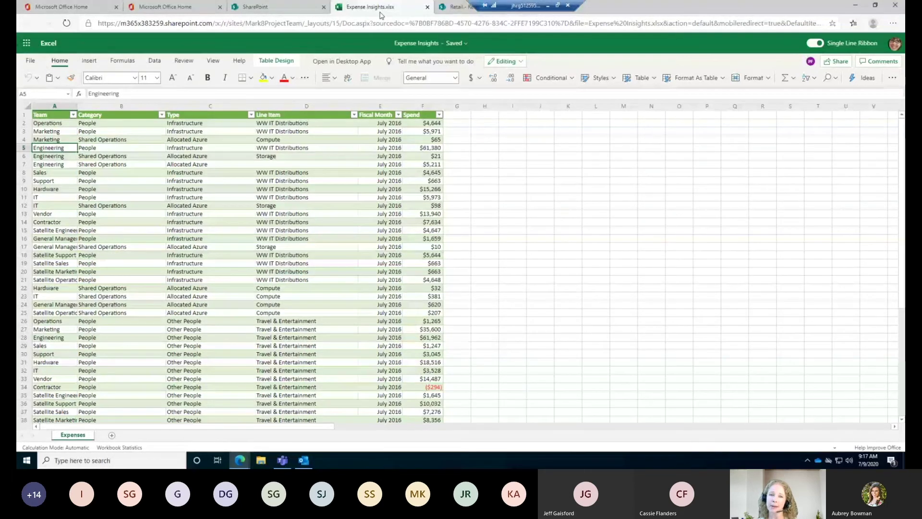
left_click(338, 70)
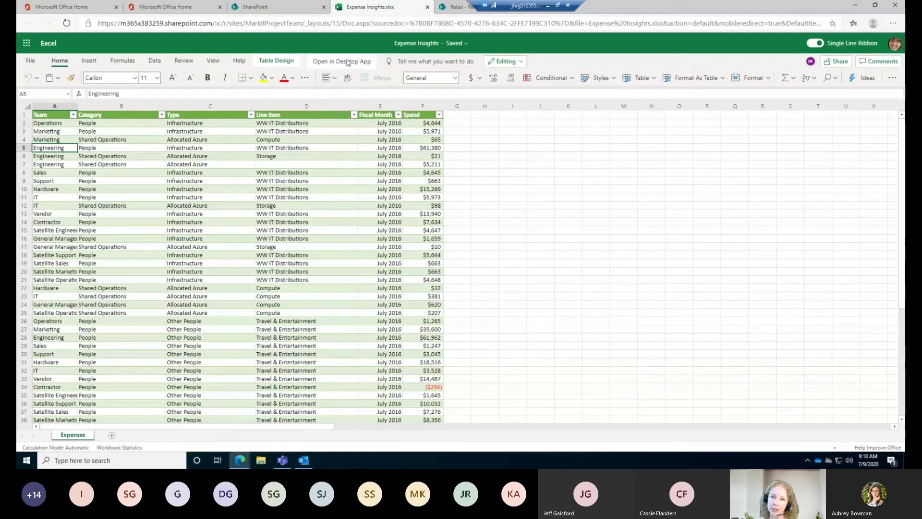
left_click(427, 7)
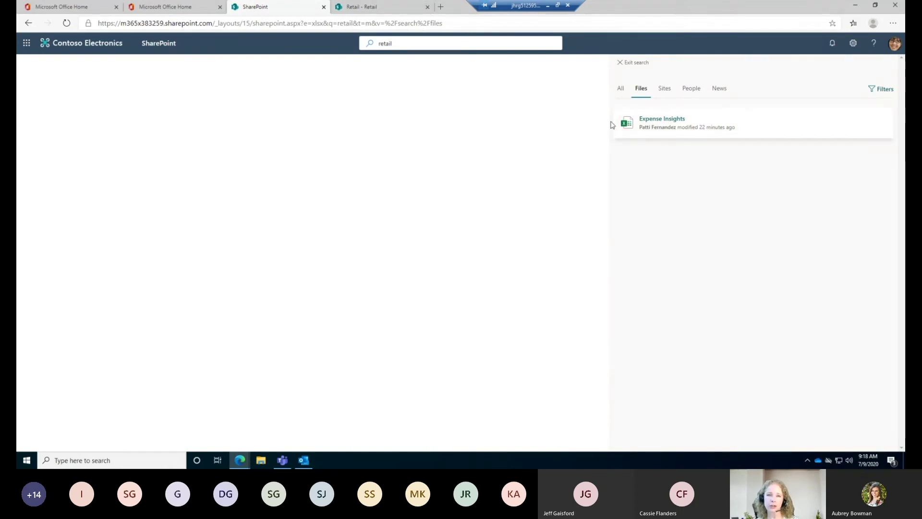
- Close the Retail site and return to the SharePoint start page
left_click(427, 7)
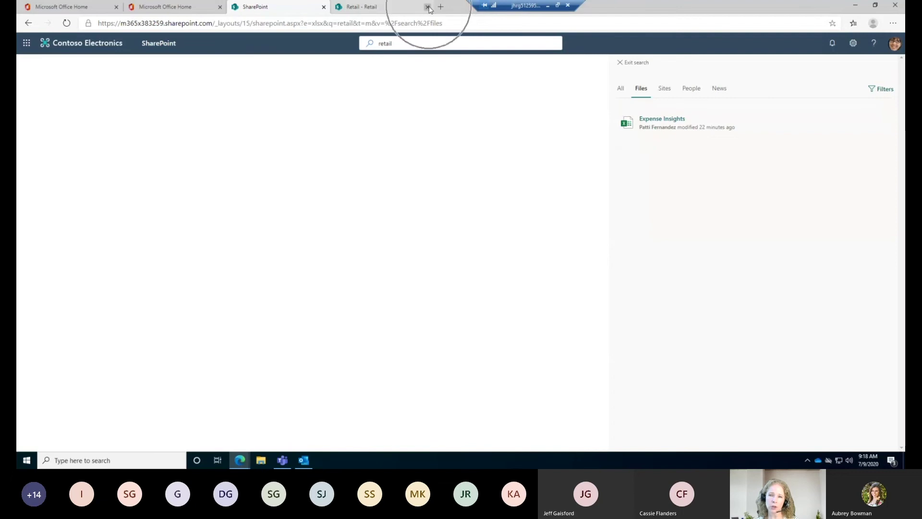
left_click(428, 7)
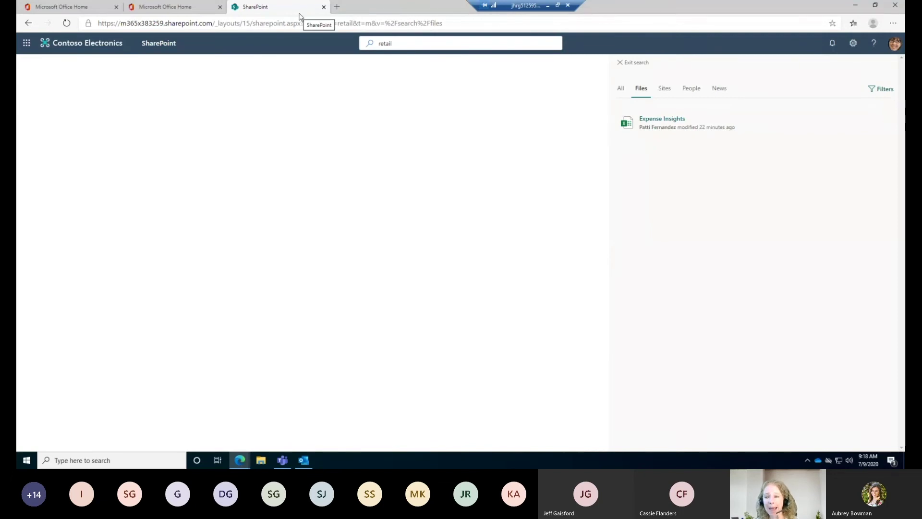
left_click(154, 46)
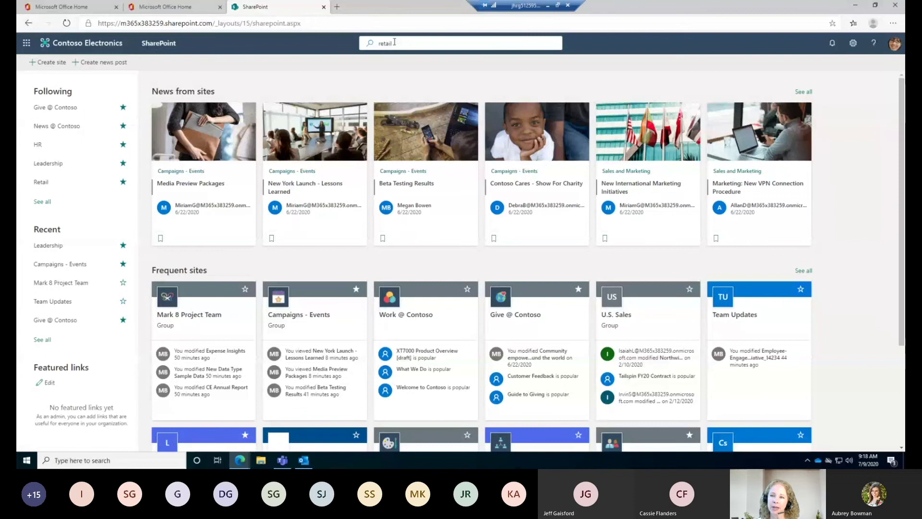
- Clear the retail search term from the SharePoint search and dismiss the suggestions
left_click(362, 48)
key("BackSpace")
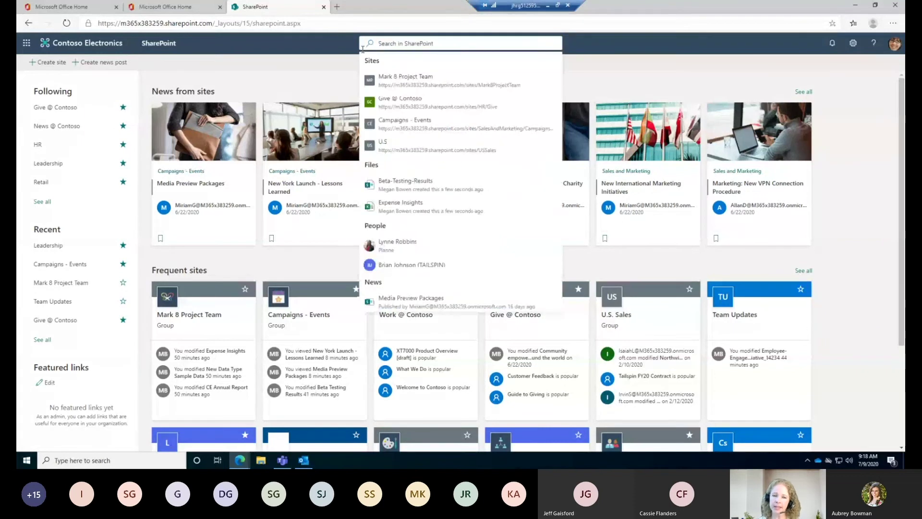
left_click(293, 69)
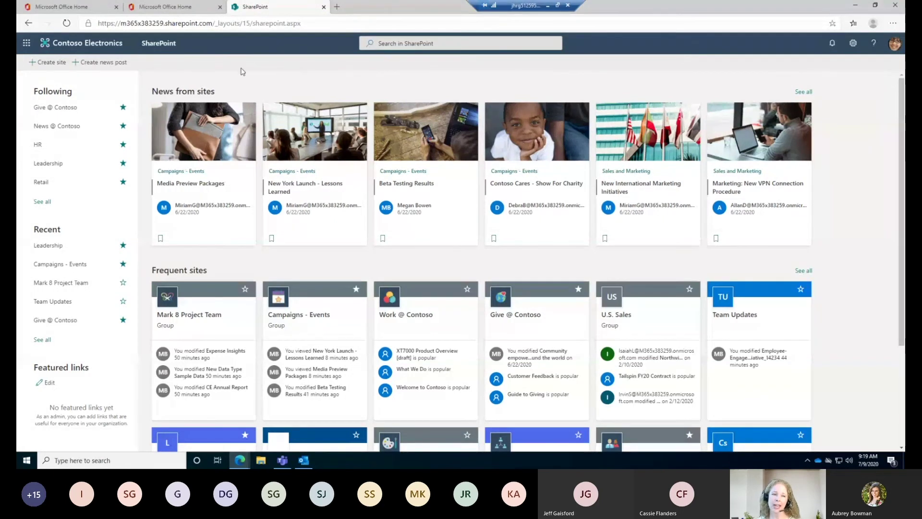
- Create a news post from the start page, choosing Digital Initiative Public Relations from the full list of frequent sites as its publishing location
left_click(105, 63)
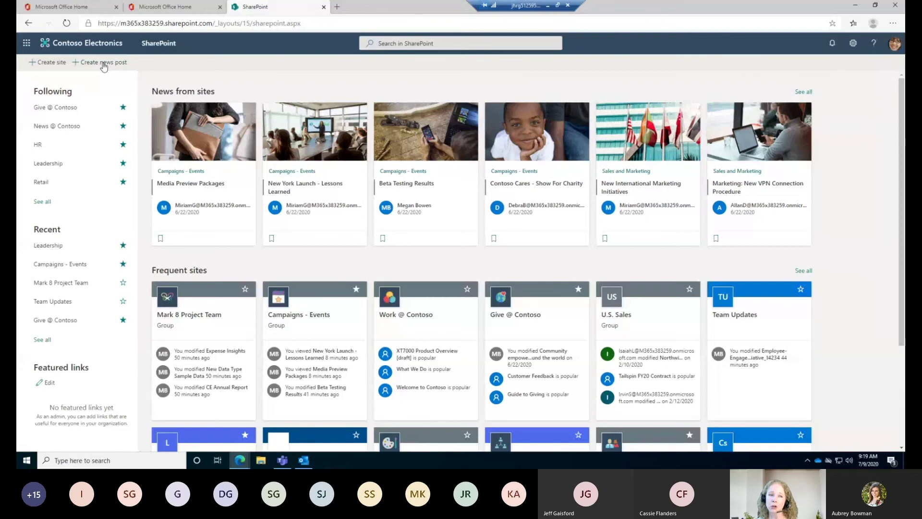
left_click(101, 63)
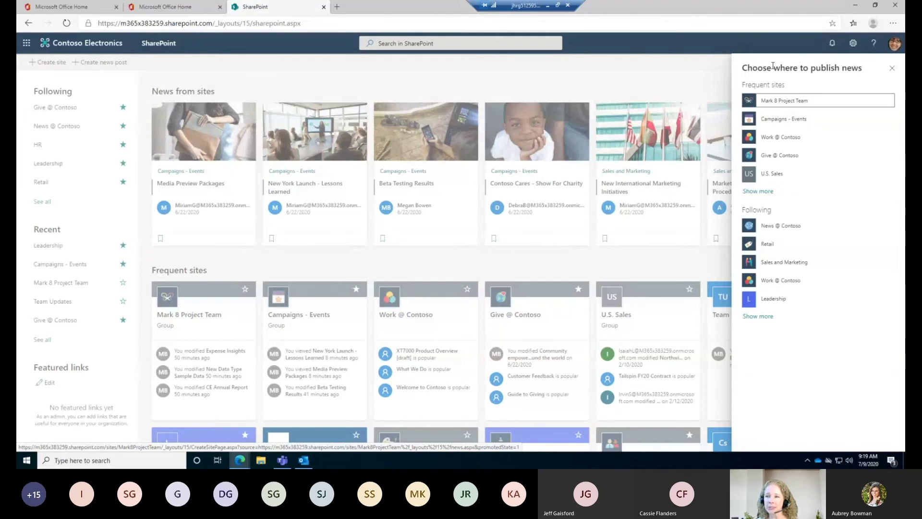
left_click(761, 192)
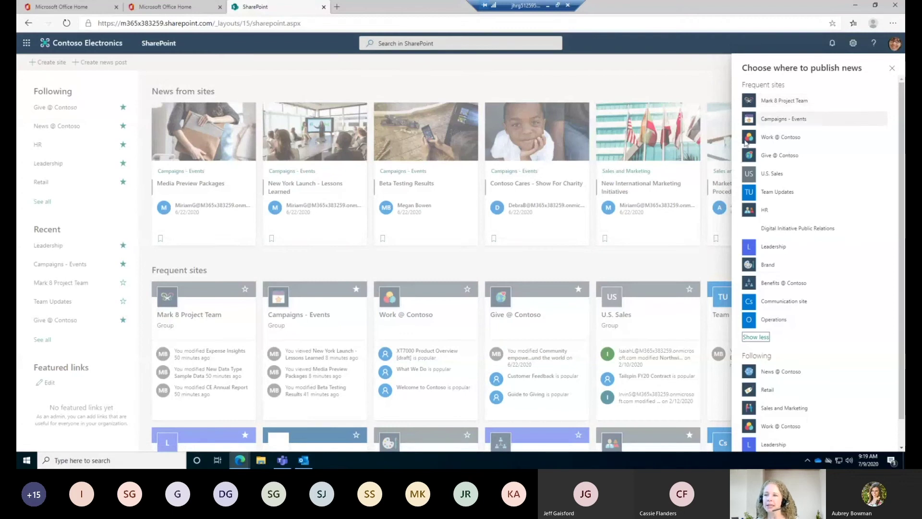
left_click(749, 174)
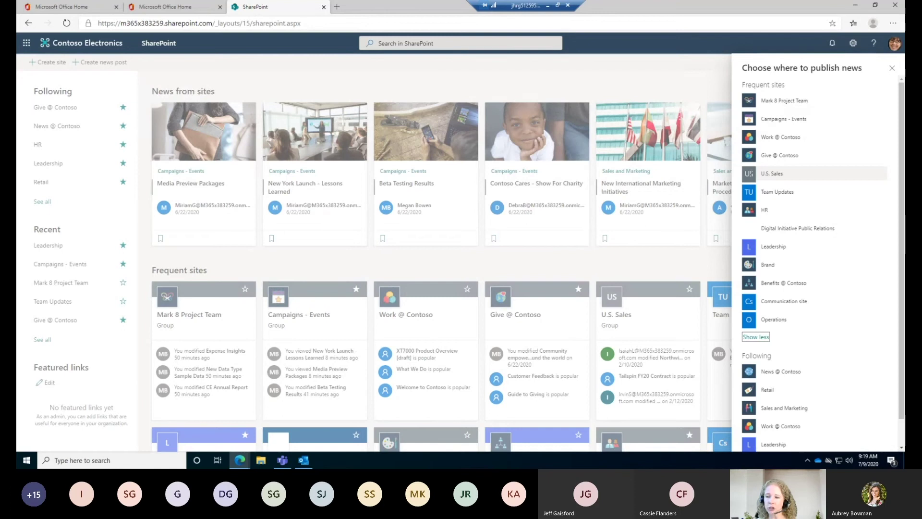
left_click(782, 228)
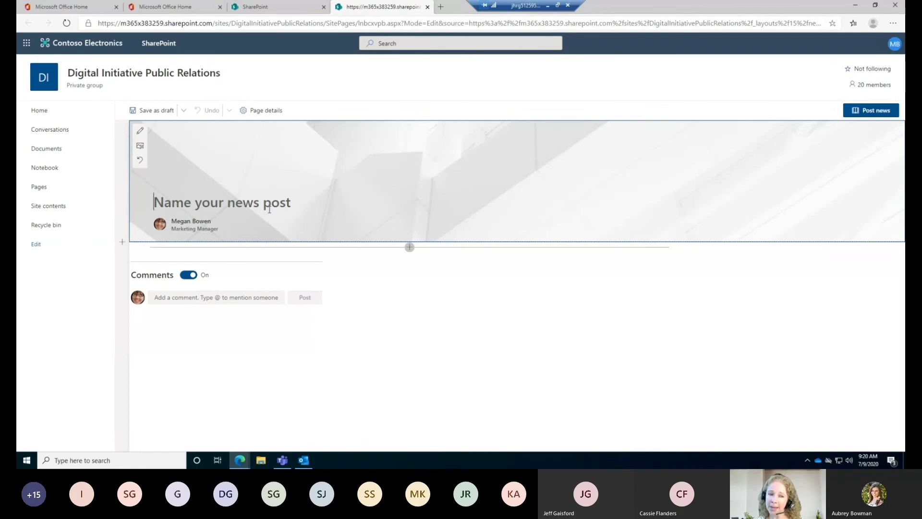
- Title the news post "New Lunch Zoom Meeting"
left_click(835, 110)
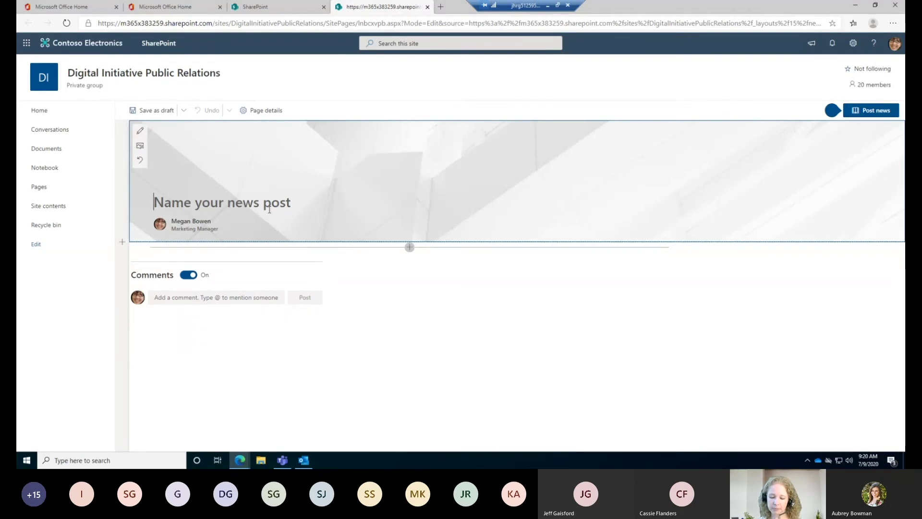
type("New")
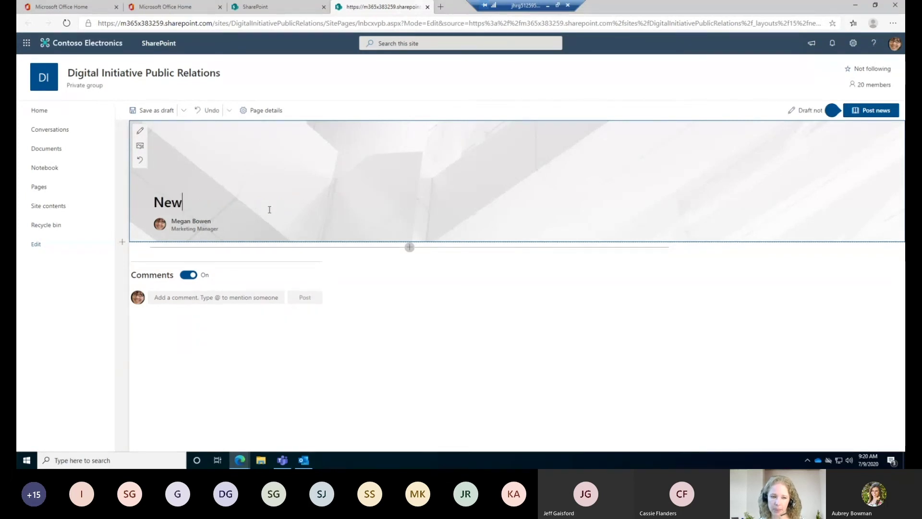
type(" Lunch Zo")
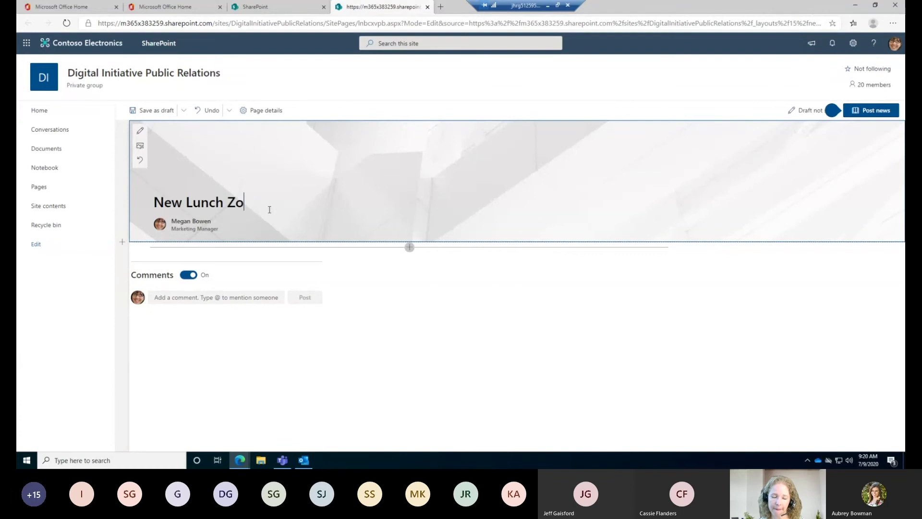
type("om Meeting")
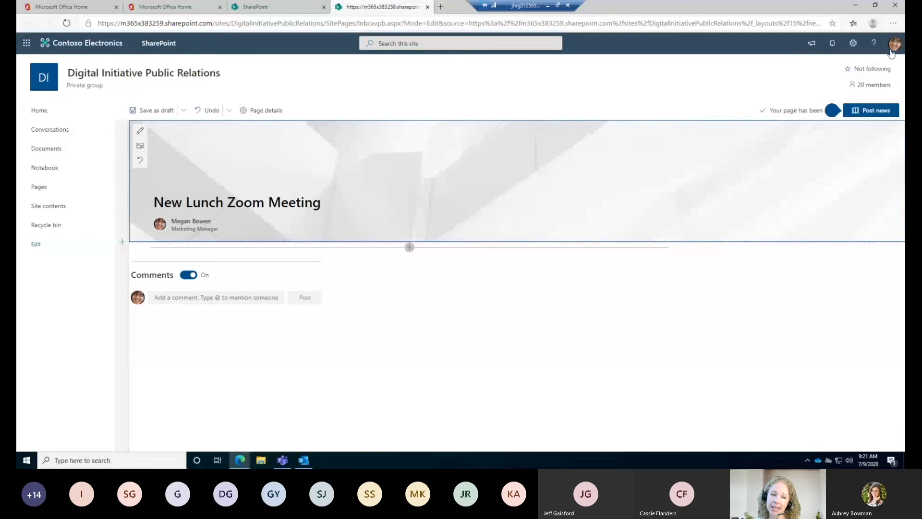
- Open the image picker for the news post's title banner and show the stock images
left_click(140, 147)
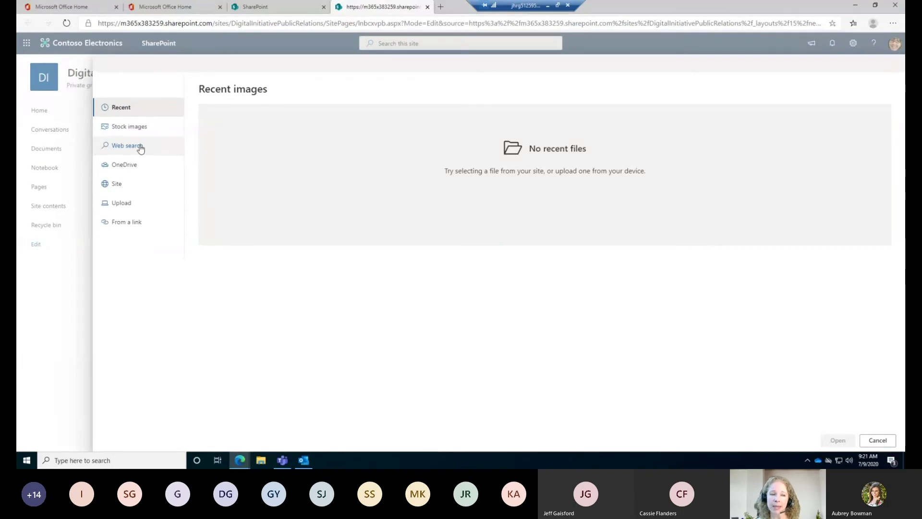
left_click(134, 112)
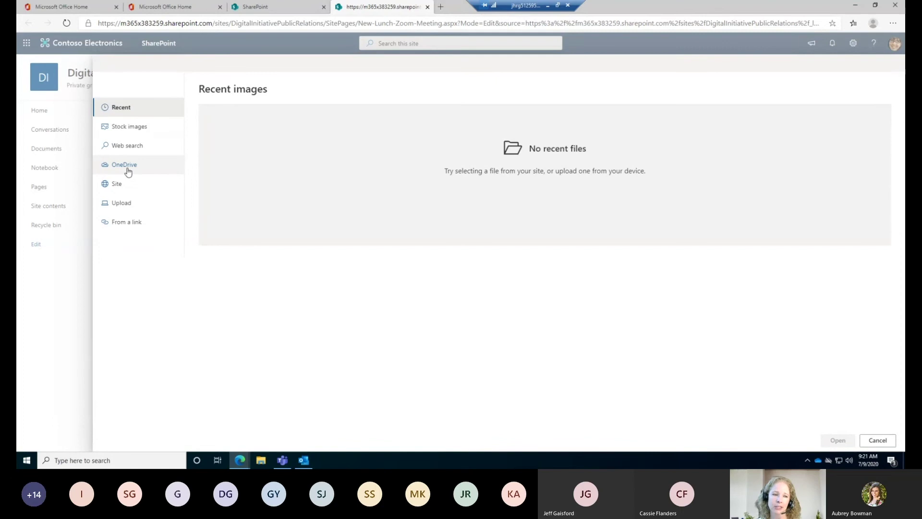
left_click(125, 129)
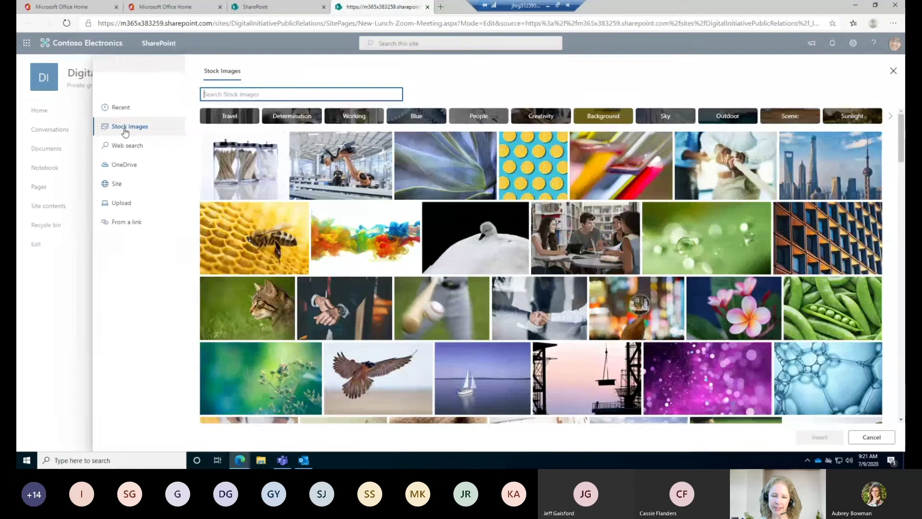
- Try searching the stock images for "lunch meeting" and clear the search term
type("trianing")
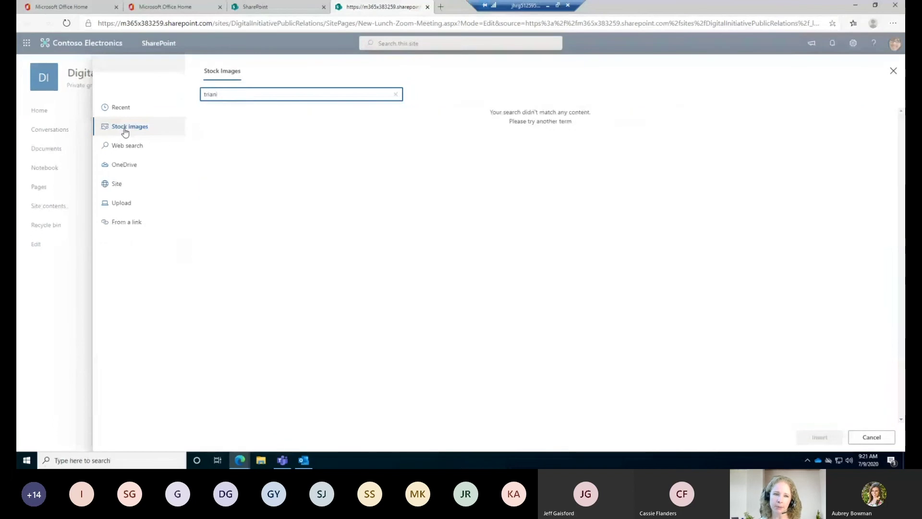
key("BackSpace")
key("BackSpace")
key("BackSpace")
key("BackSpace")
key("BackSpace")
key("BackSpace")
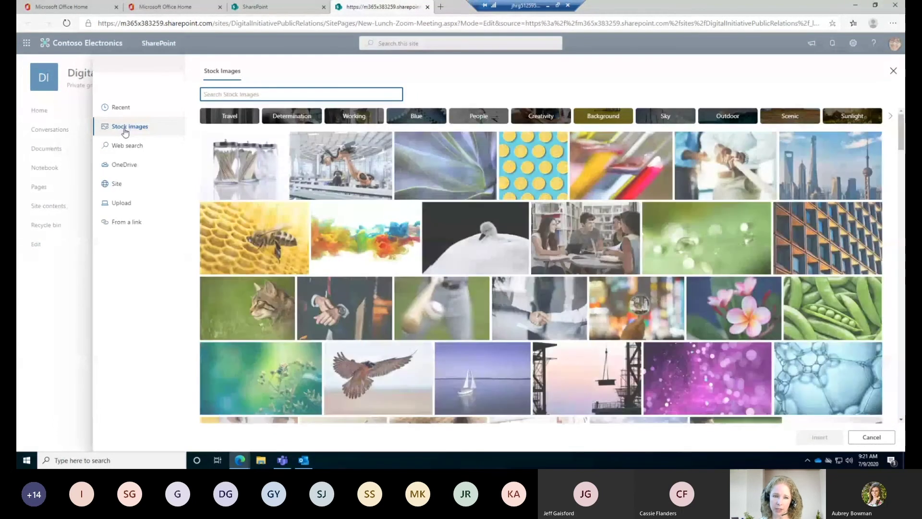
type("lunch meeting")
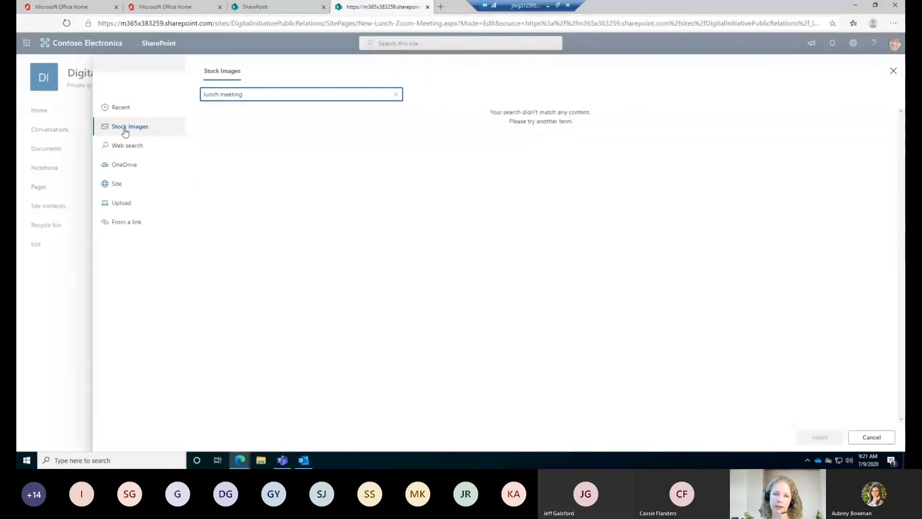
triple_click(315, 94)
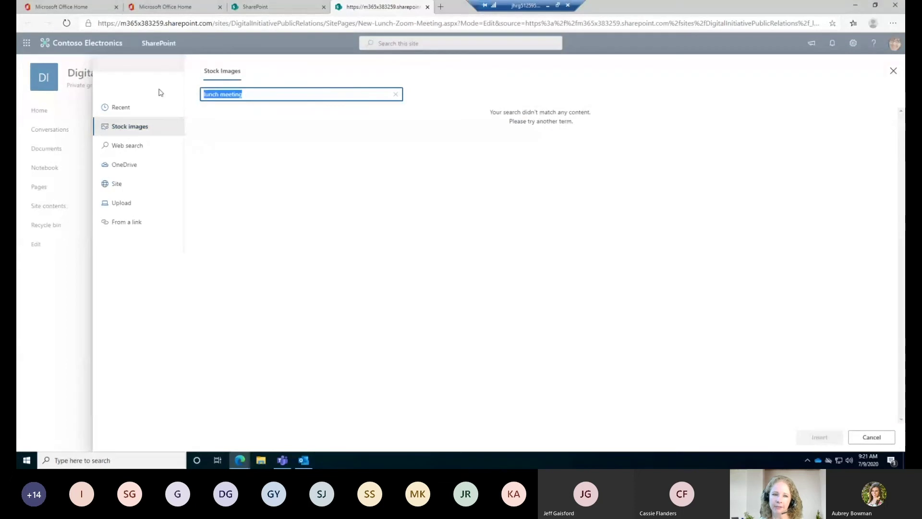
left_click(148, 91)
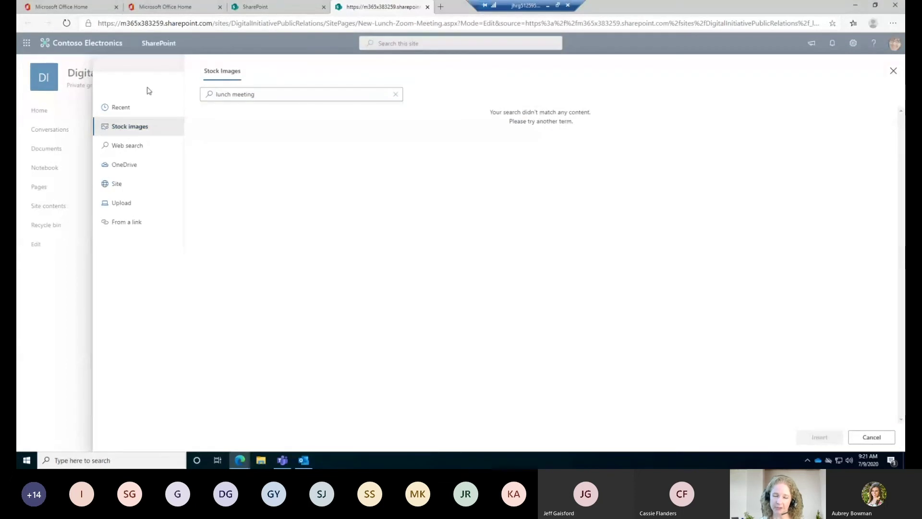
left_click(291, 95)
left_click(395, 94)
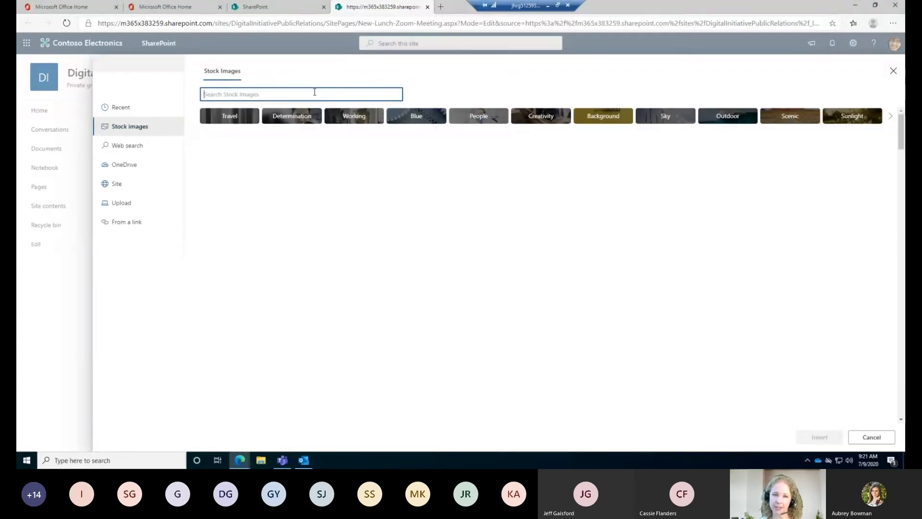
- Search the stock images for "lunch", insert the photo of workers in orange as the banner, and shift its focal point toward the lower right
type("lunch")
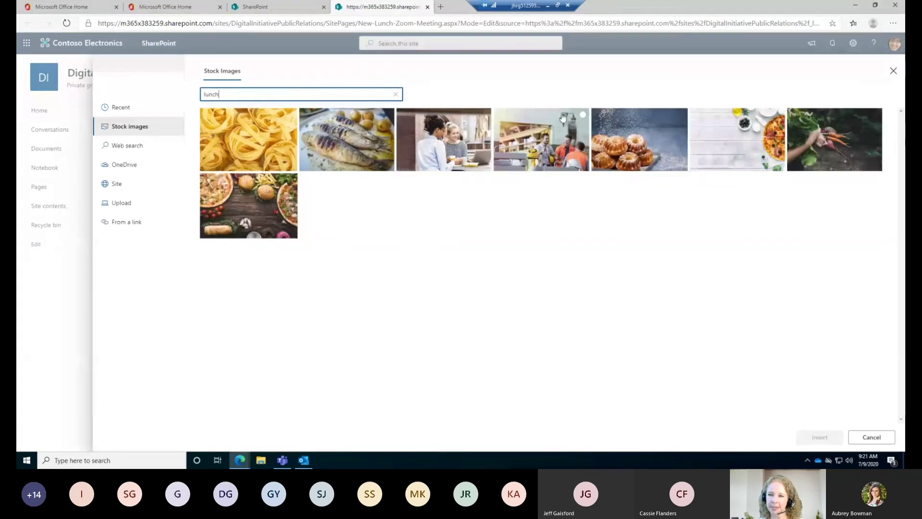
left_click(553, 153)
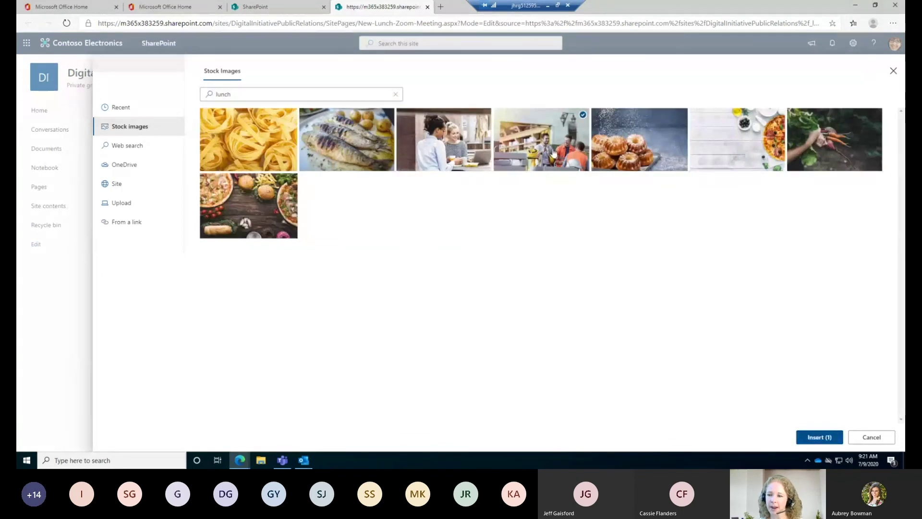
left_click(819, 437)
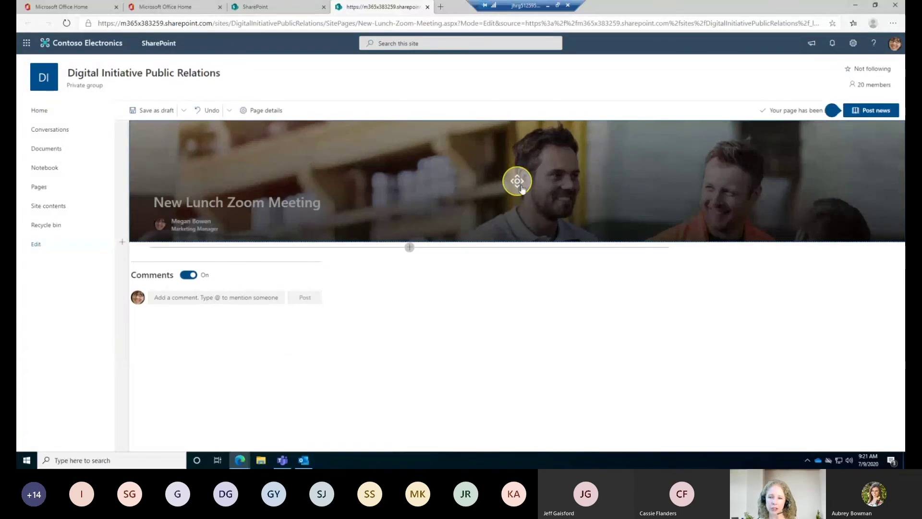
left_click_drag(522, 186, 600, 197)
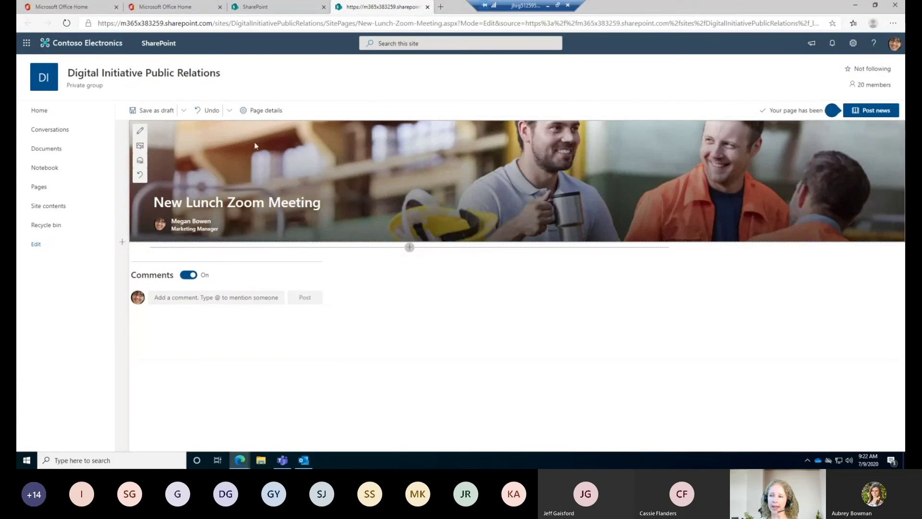
- Save the news post as a draft, dismiss the Spread the news tip, and reopen the post for editing
left_click(149, 111)
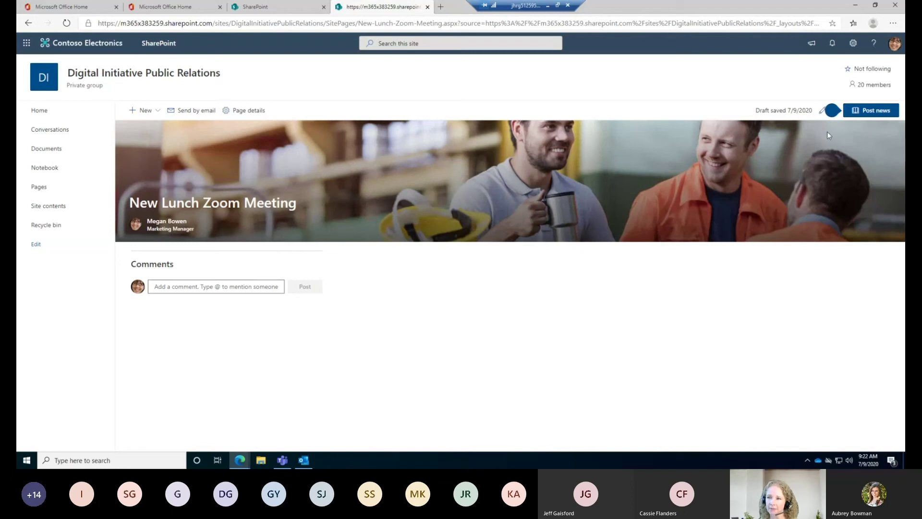
mouse_move(820, 107)
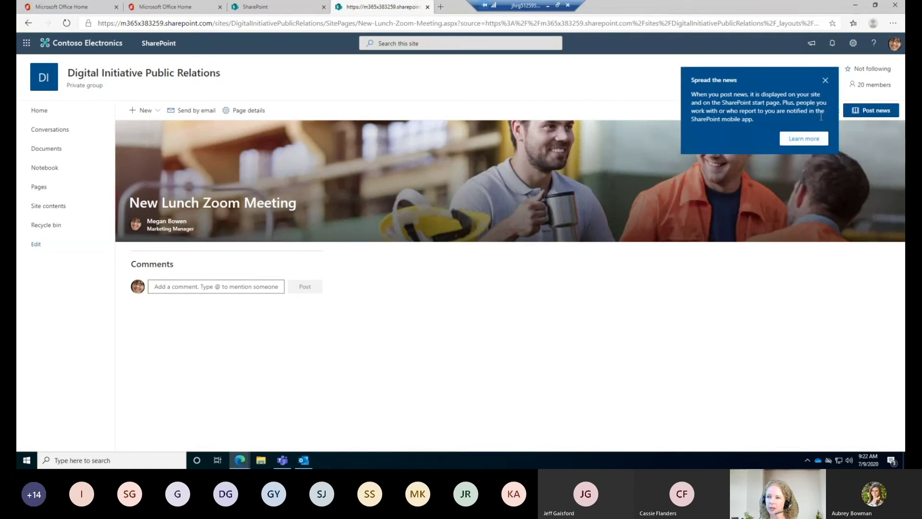
left_click(825, 81)
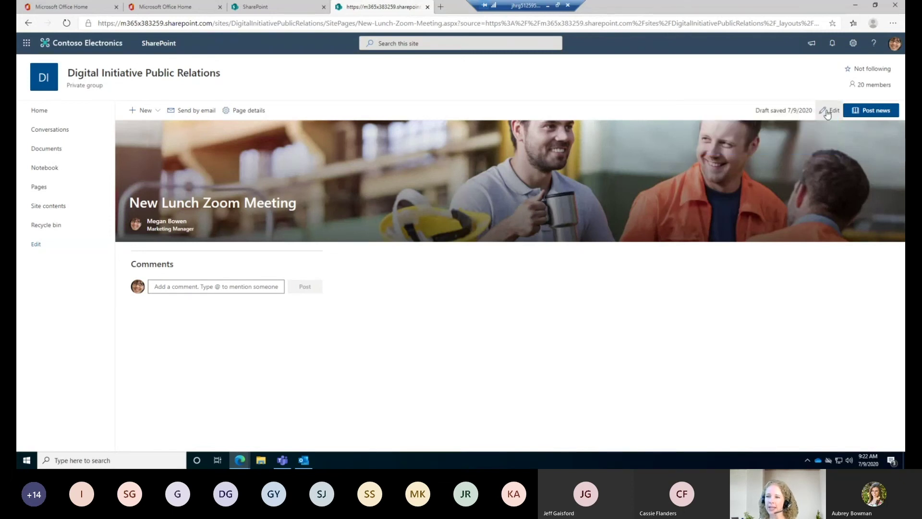
left_click(826, 111)
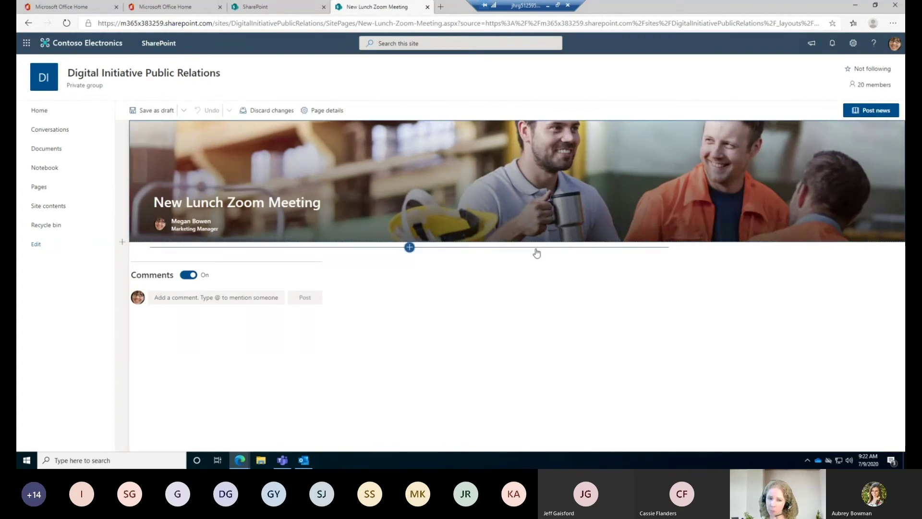
- Add a Text web part below the banner reading "Event Date: July 16, 2020" with "Noon-12PM" on a second line
left_click(408, 249)
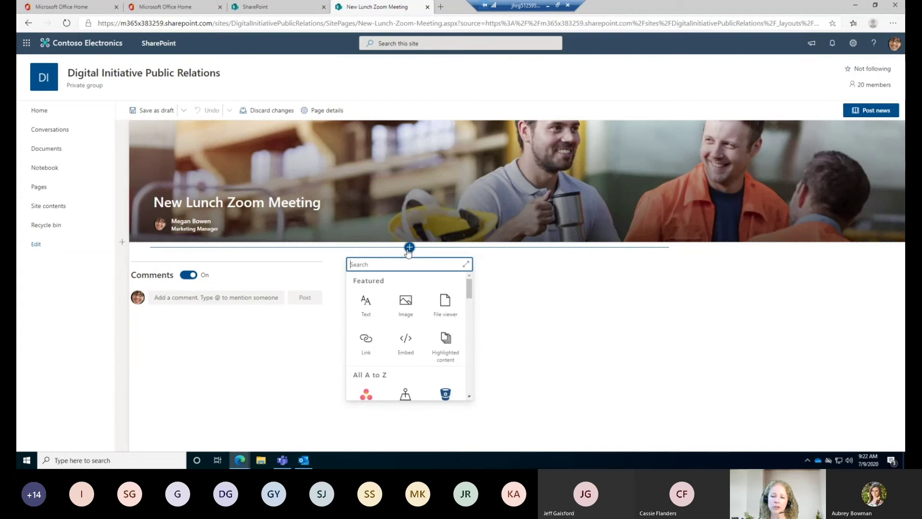
left_click(364, 313)
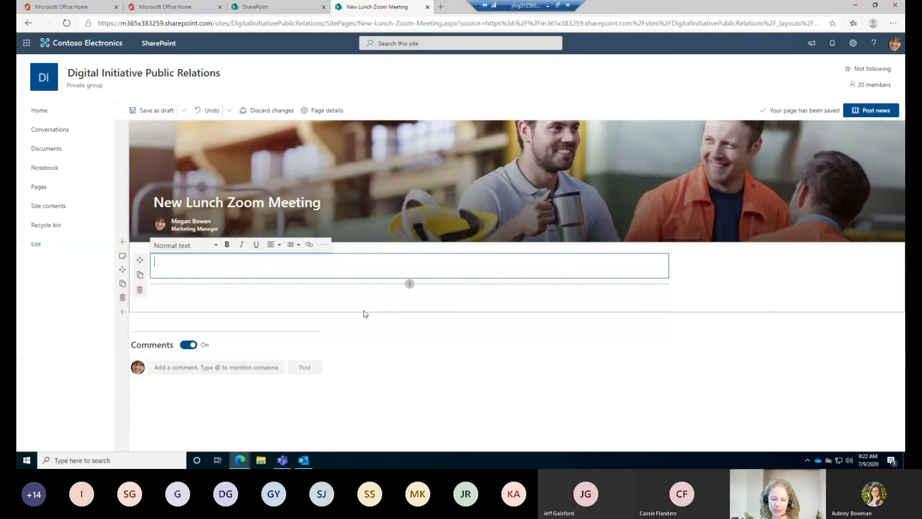
type("Event ")
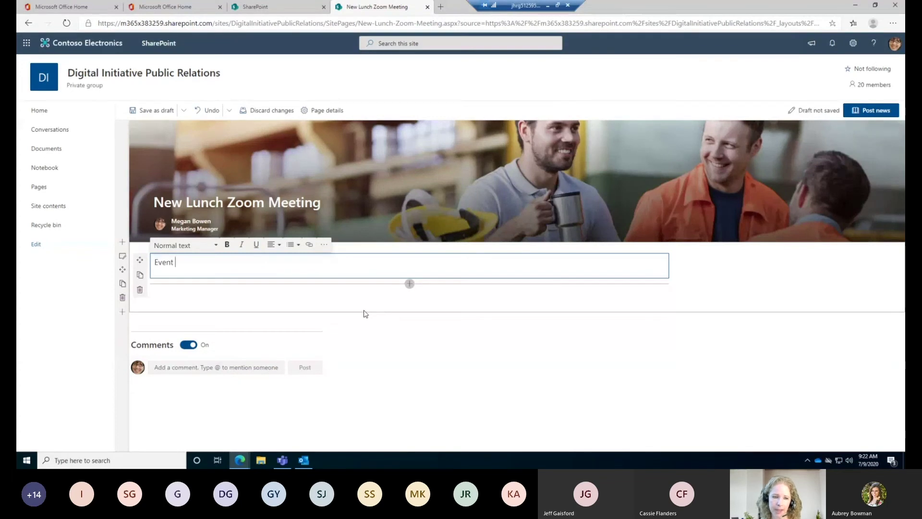
type("Date:")
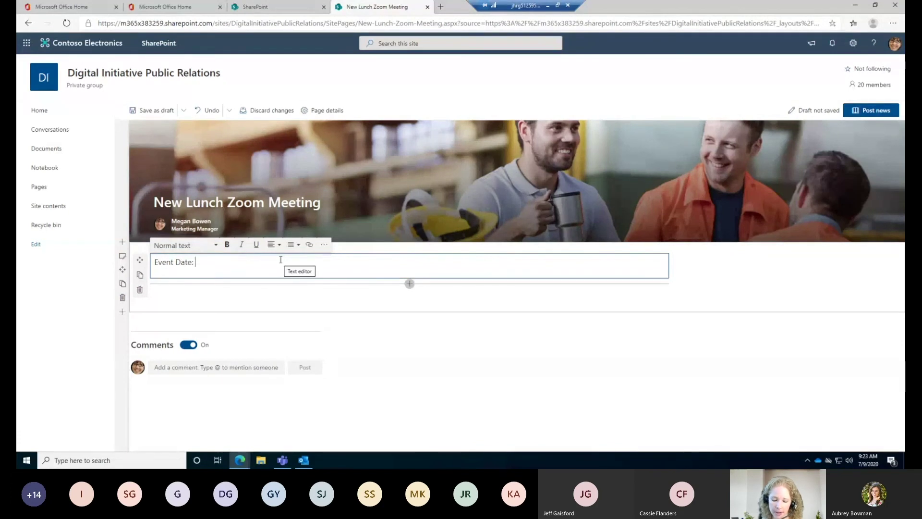
type("July")
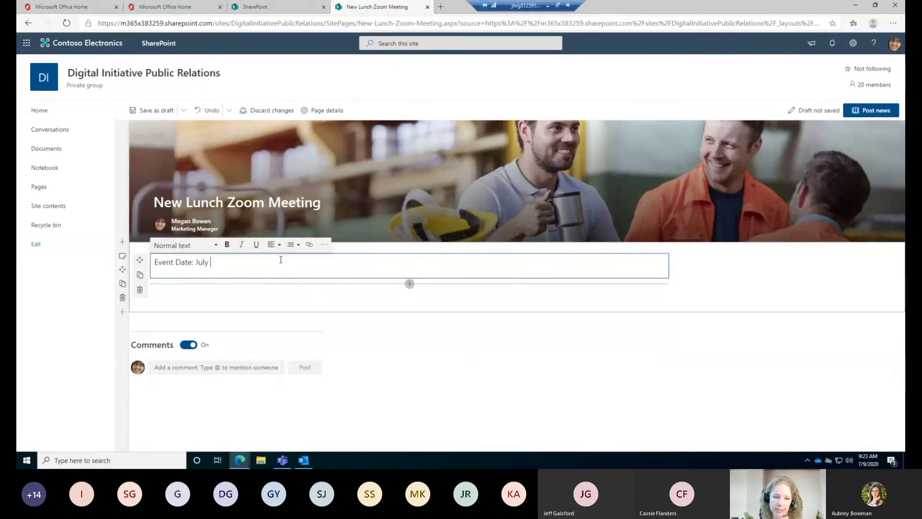
type(" 16, 202")
key("BackSpace")
key("BackSpace")
key("BackSpace")
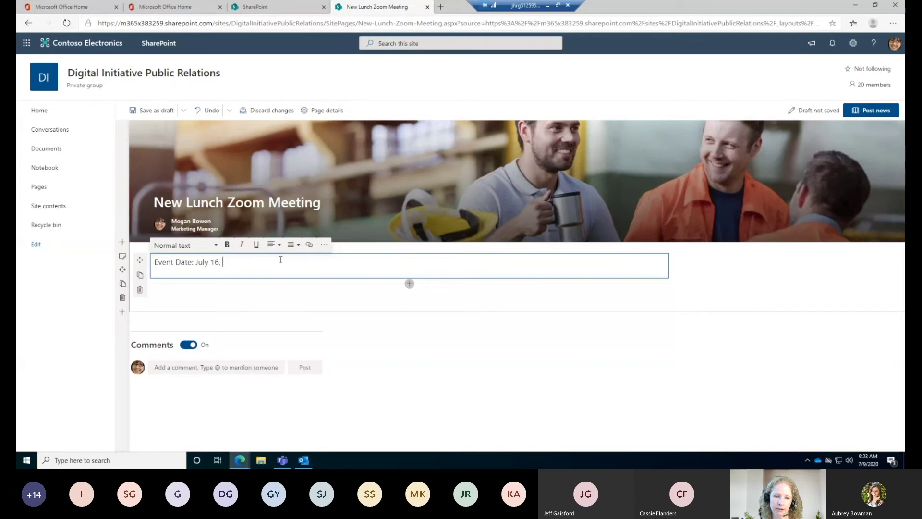
type("2020")
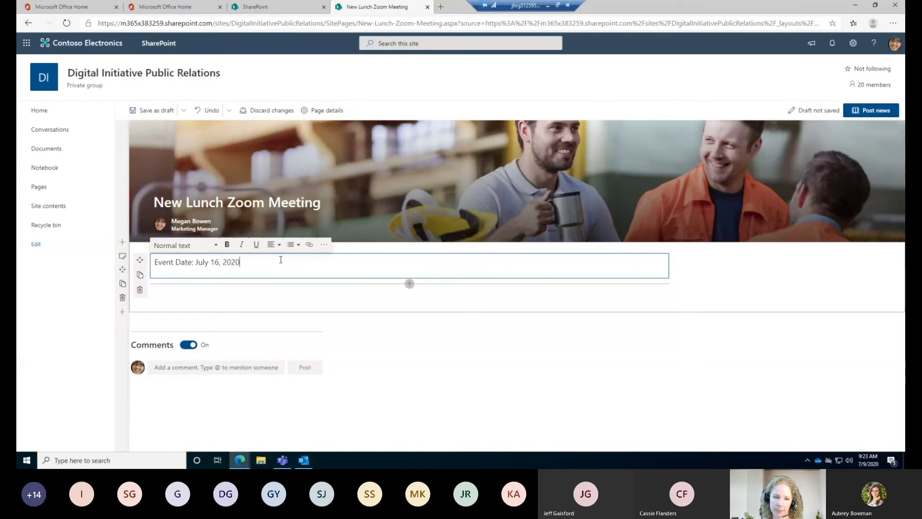
key("Return")
type("Noon-12PM")
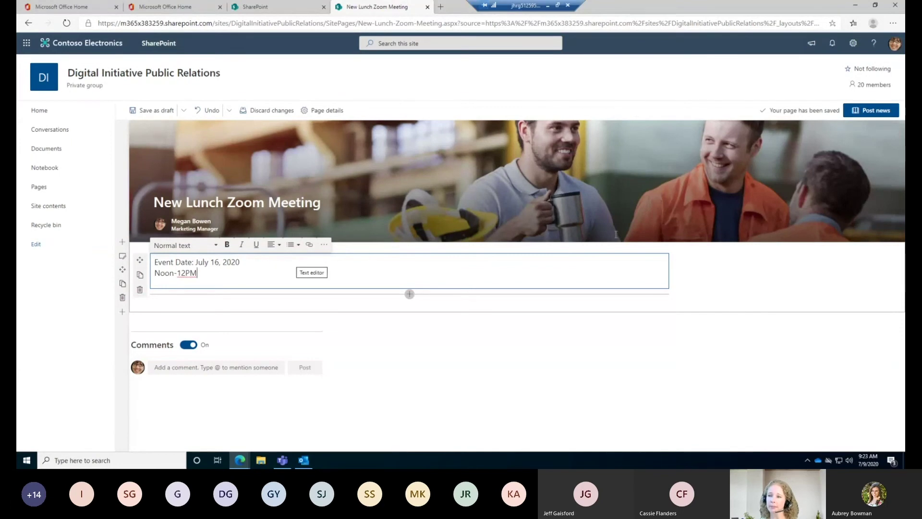
- Publish the news post, dismiss the news digest tip, and close the site's page to return to the SharePoint start page
left_click(857, 111)
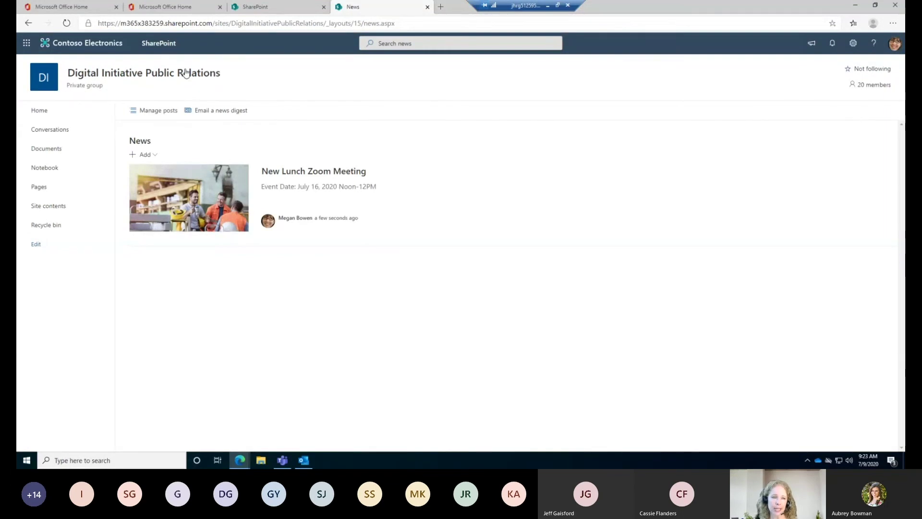
mouse_move(182, 76)
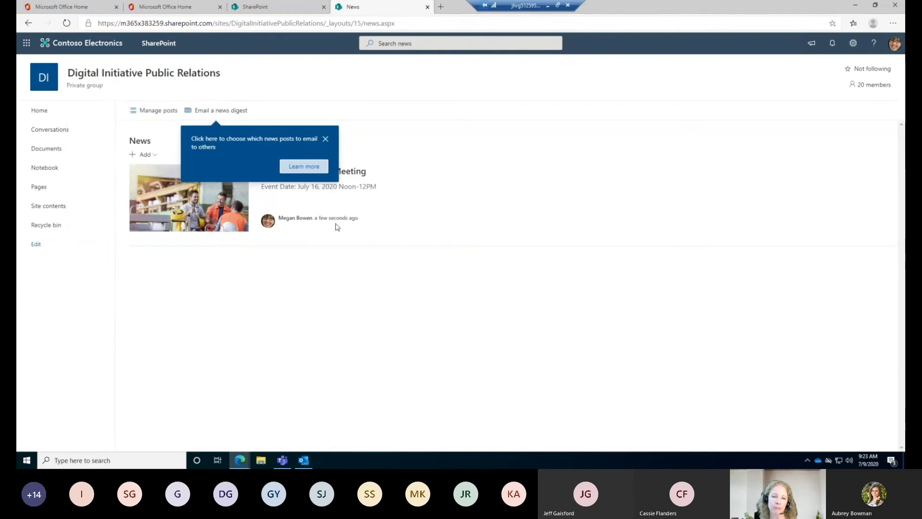
left_click(325, 139)
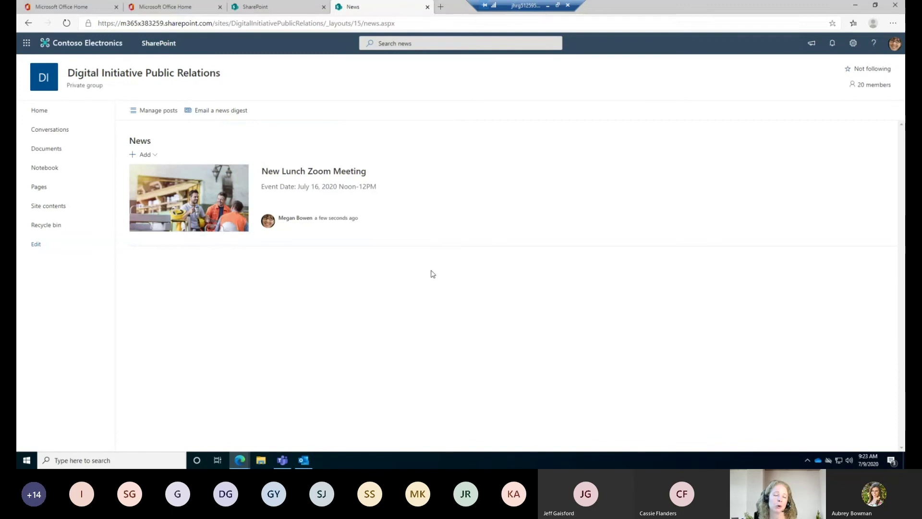
left_click(427, 7)
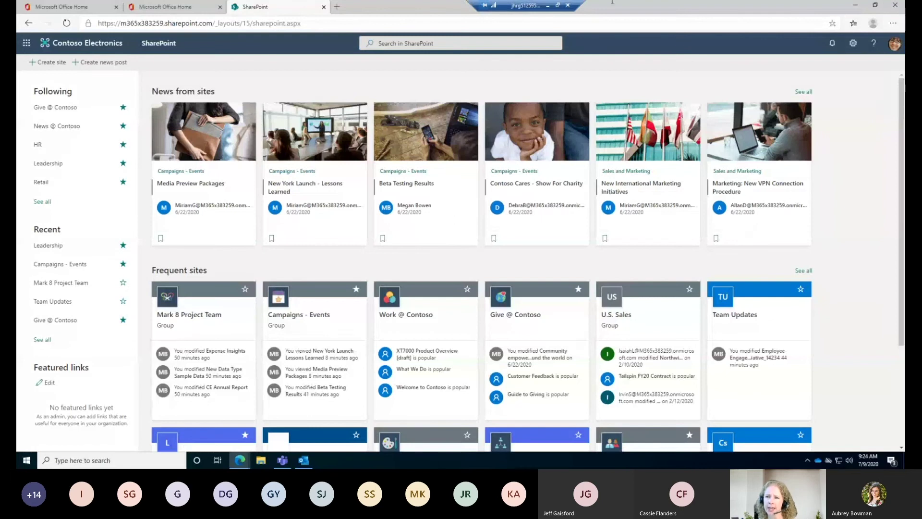
- Switch to Microsoft Teams, maximize its window, and show the posts of the Mark 8 Project Team's General channel
mouse_move(543, 4)
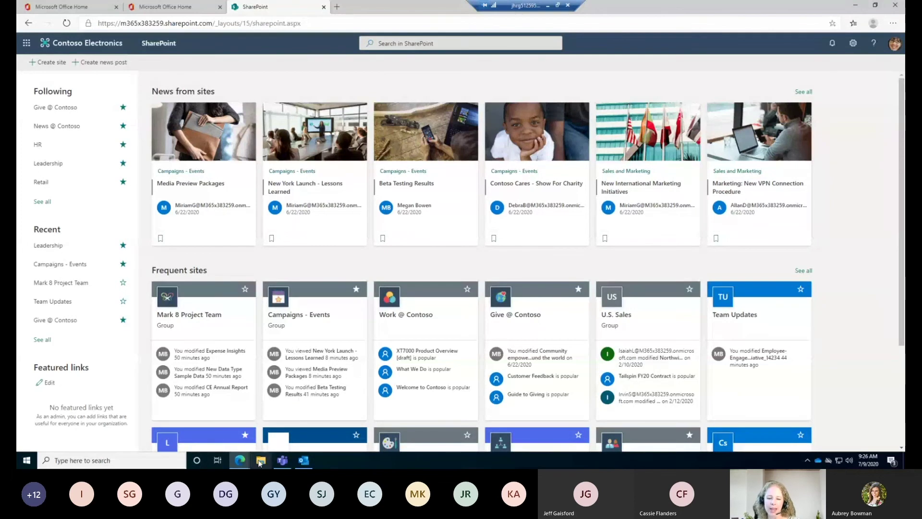
left_click(282, 460)
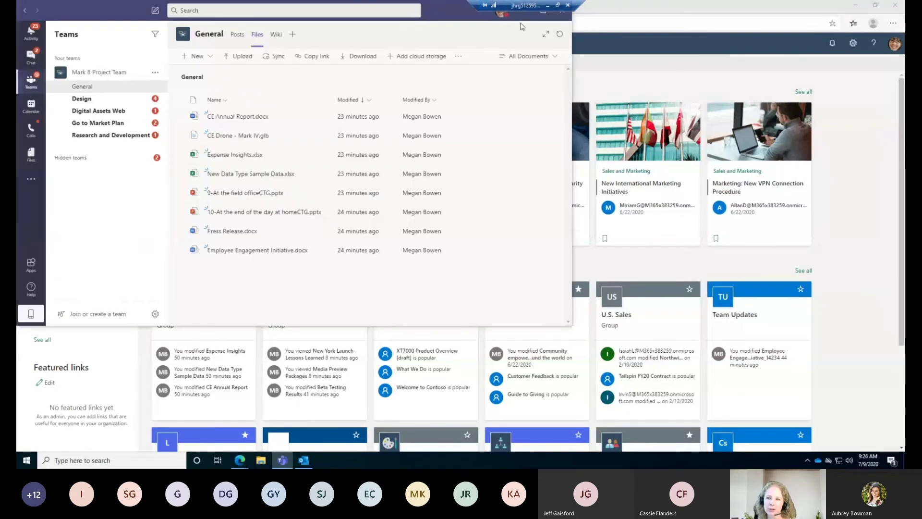
left_click(544, 16)
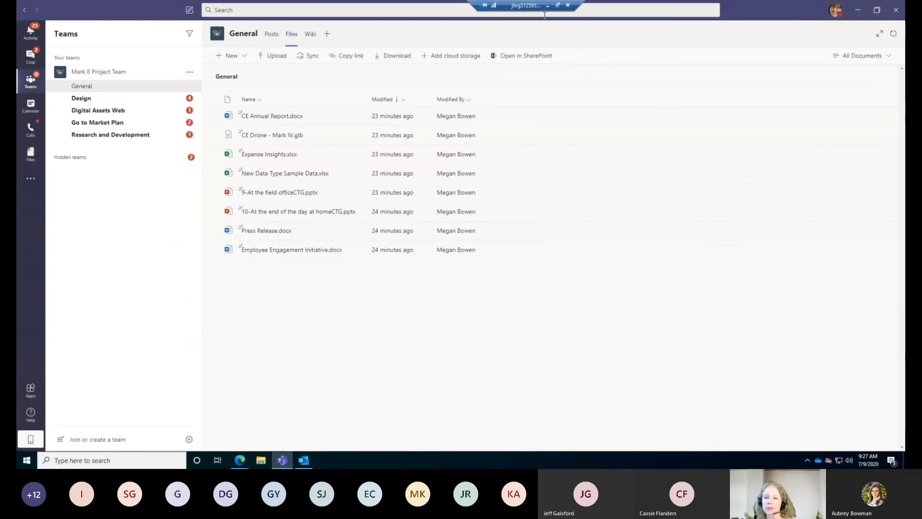
left_click(270, 35)
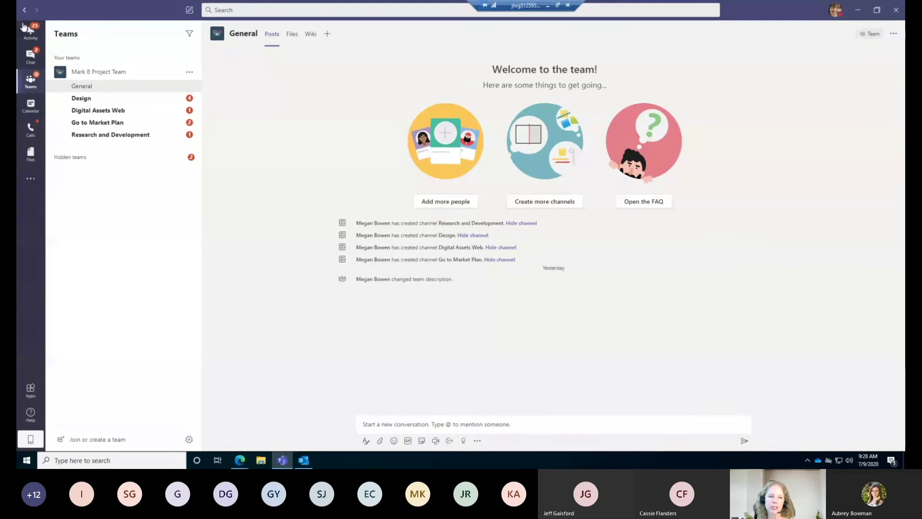
key("ctrl")
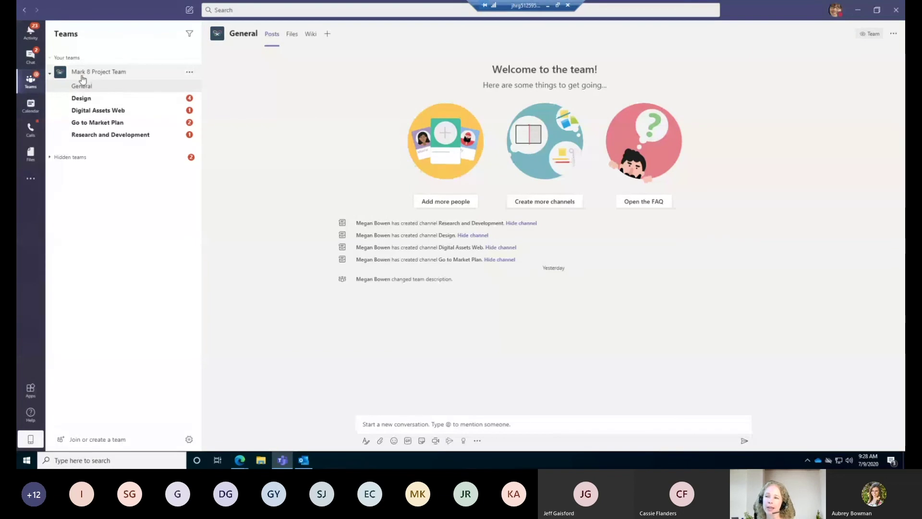
key("ctrl")
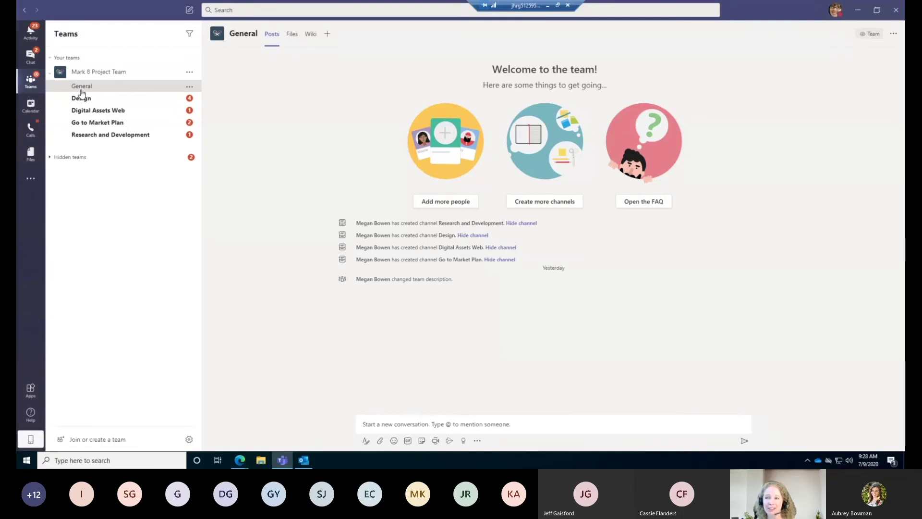
left_click(80, 100)
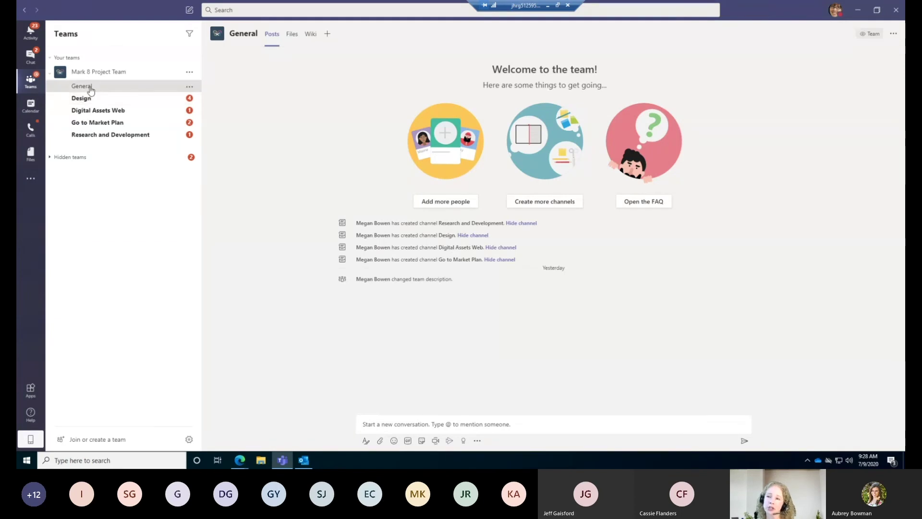
left_click(90, 90)
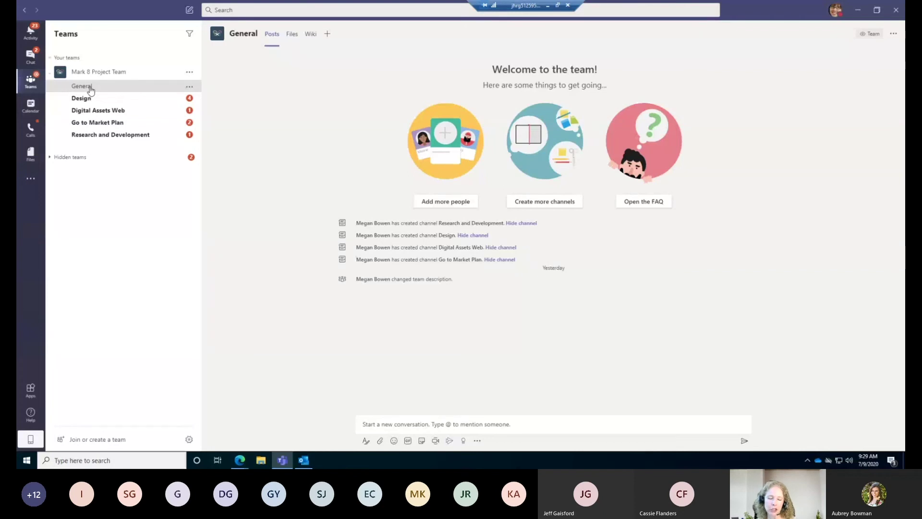
key("ctrl")
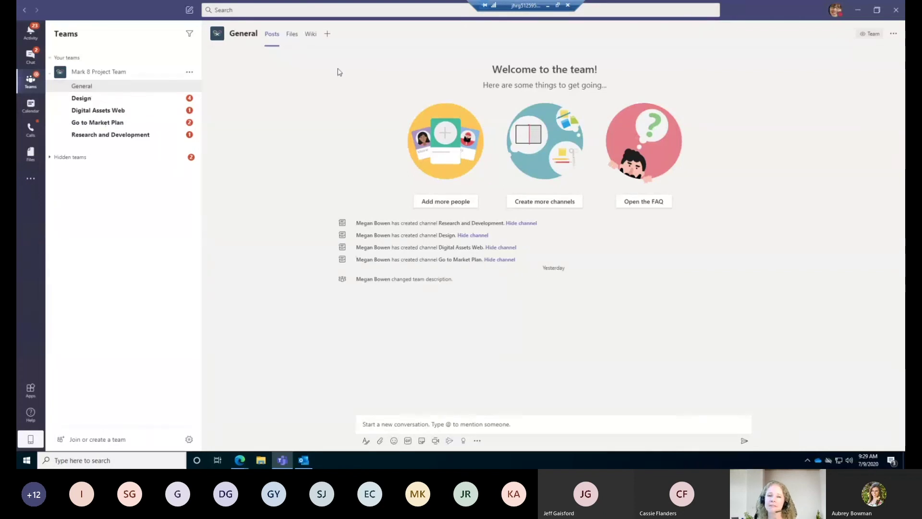
key("ctrl")
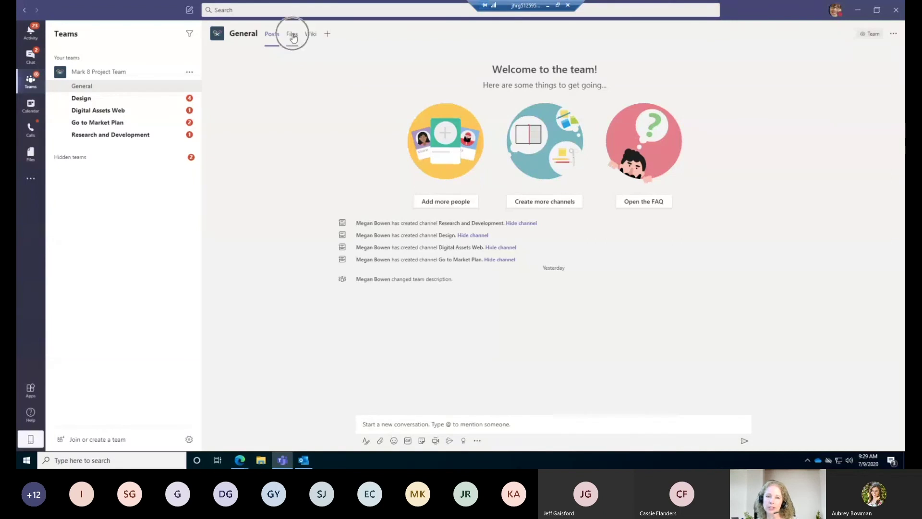
key("ctrl")
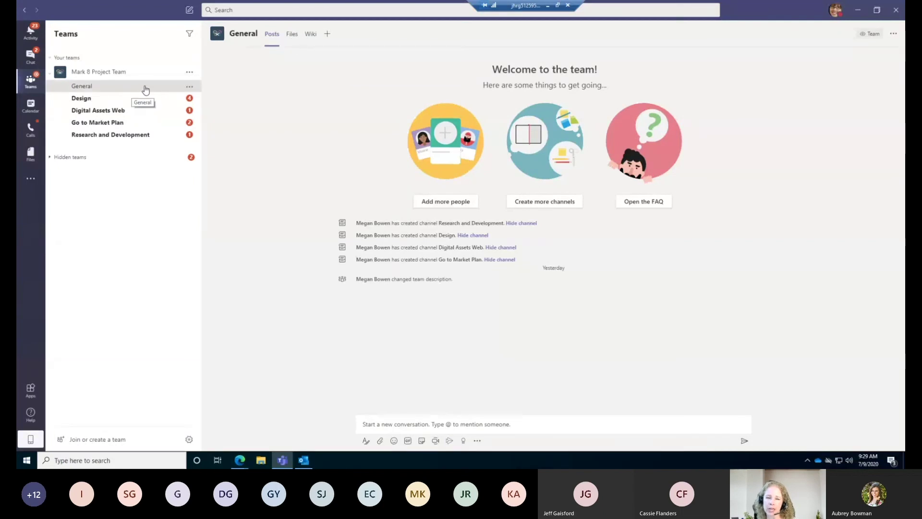
- Upload the presentation 1-Before workCTG from the ModernWorkplace folder to the General channel's files
left_click(292, 34)
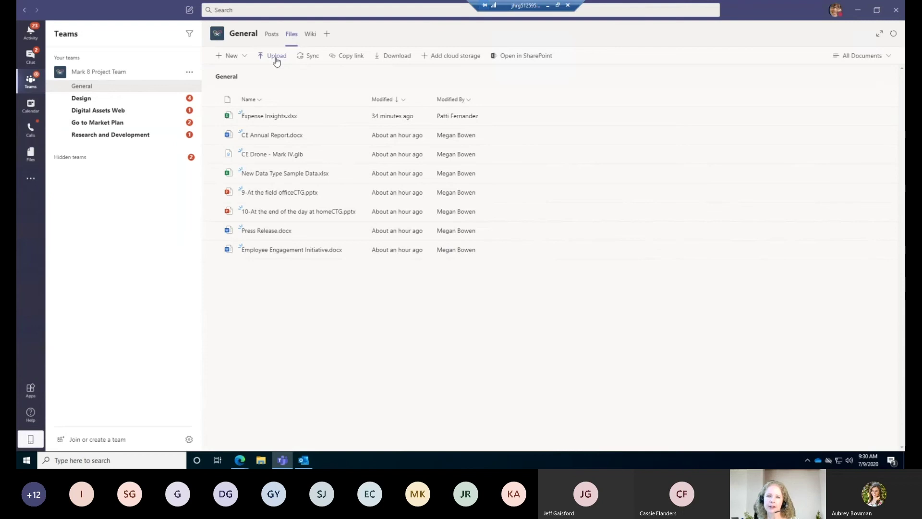
left_click(277, 57)
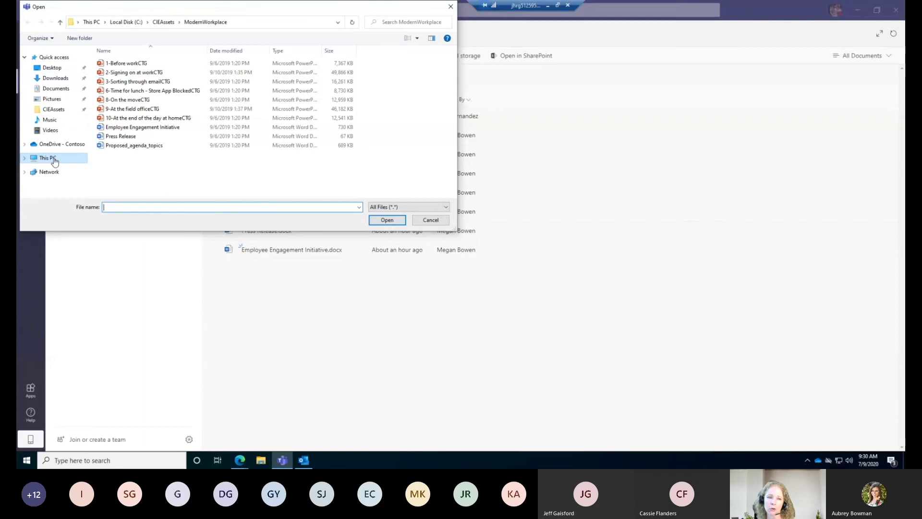
left_click(115, 64)
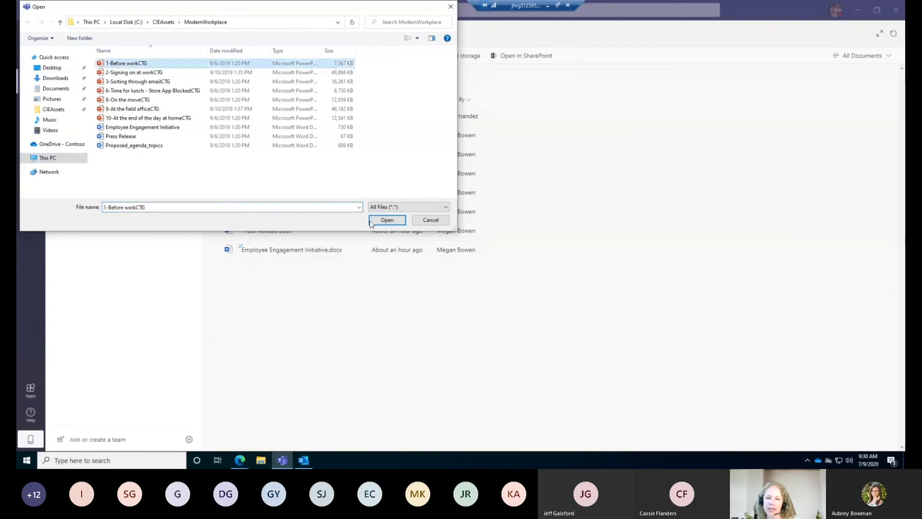
left_click(387, 219)
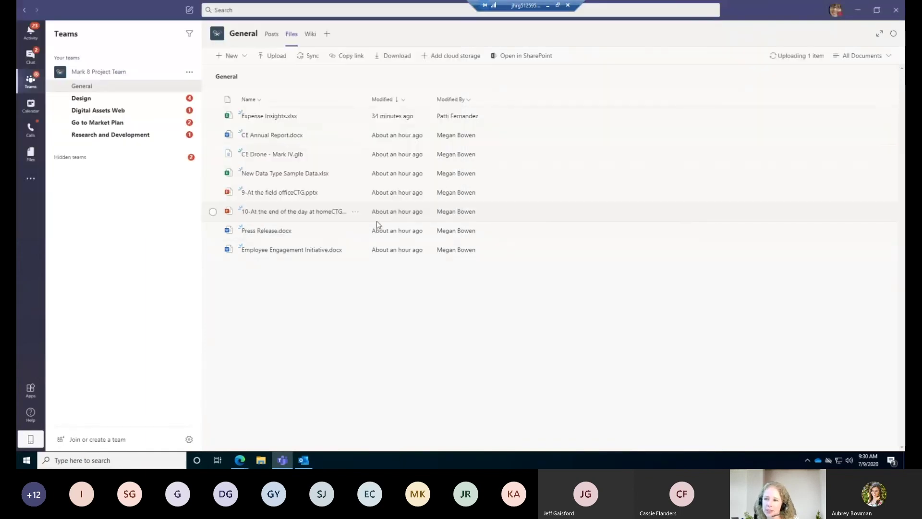
left_click(796, 58)
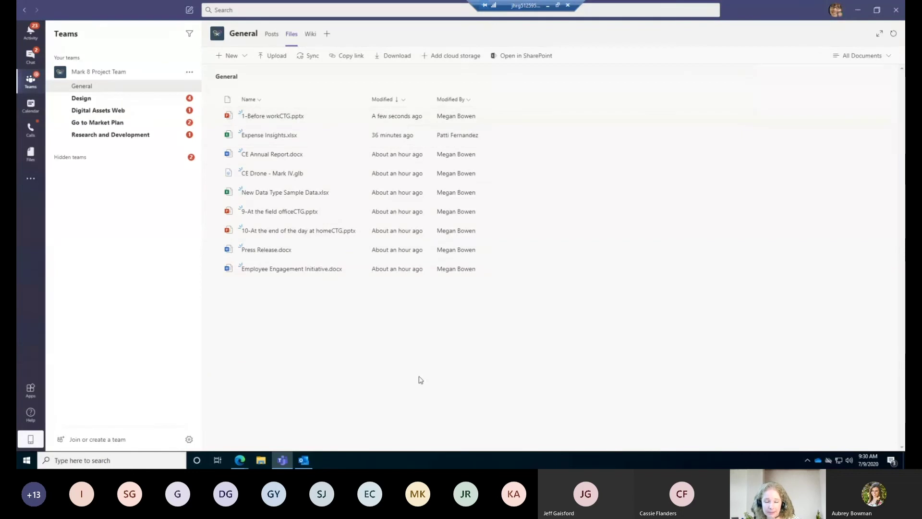
- Create a folder named "PowerPoint Files" in the General channel's files
left_click(227, 57)
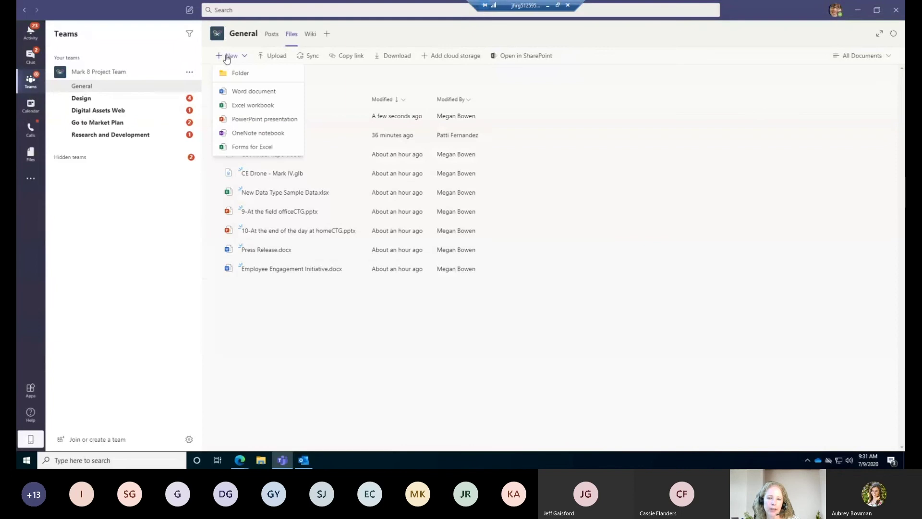
left_click(236, 80)
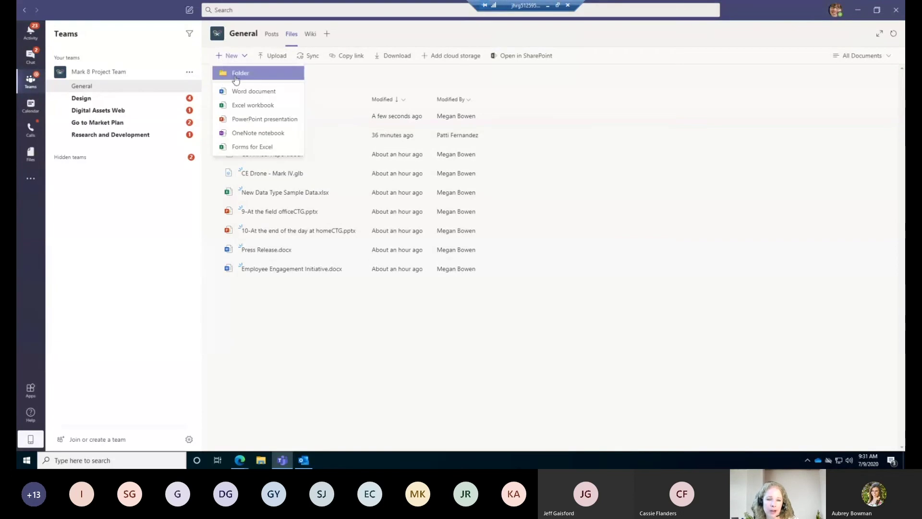
type("Power")
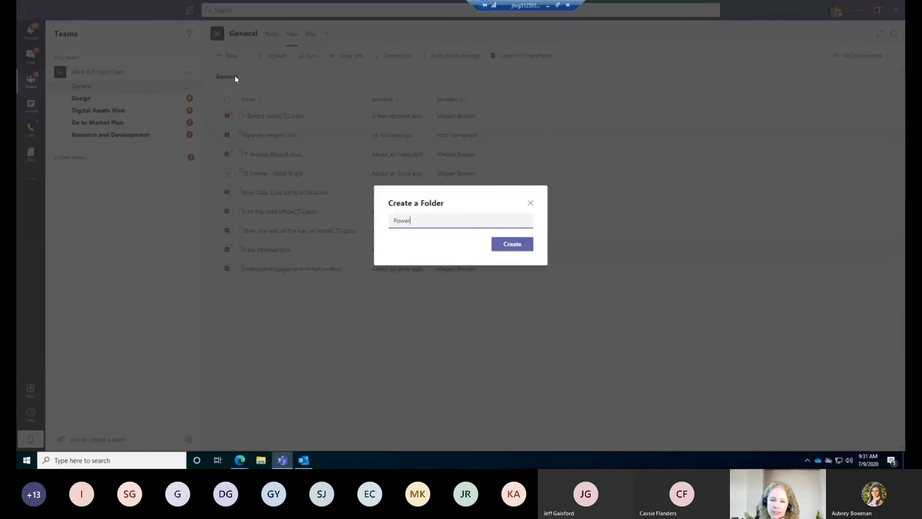
type("Poni")
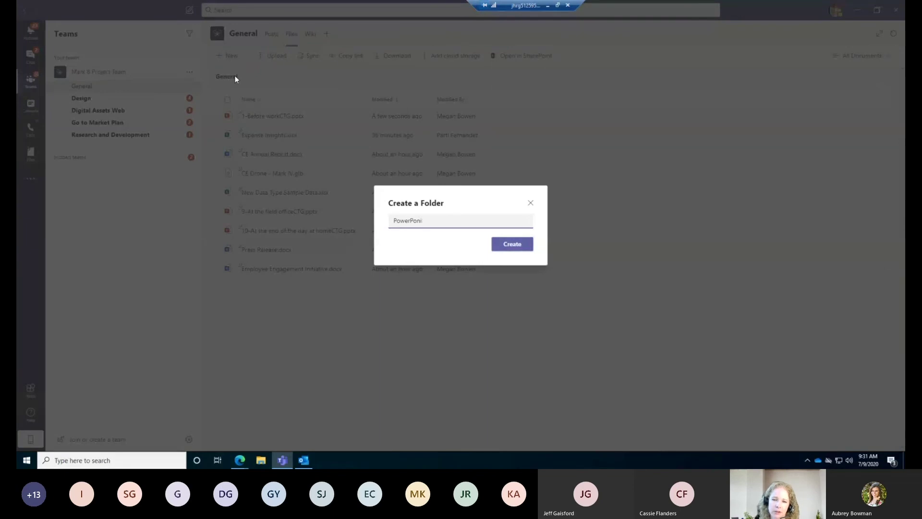
key("BackSpace")
key("BackSpace")
type("int Files")
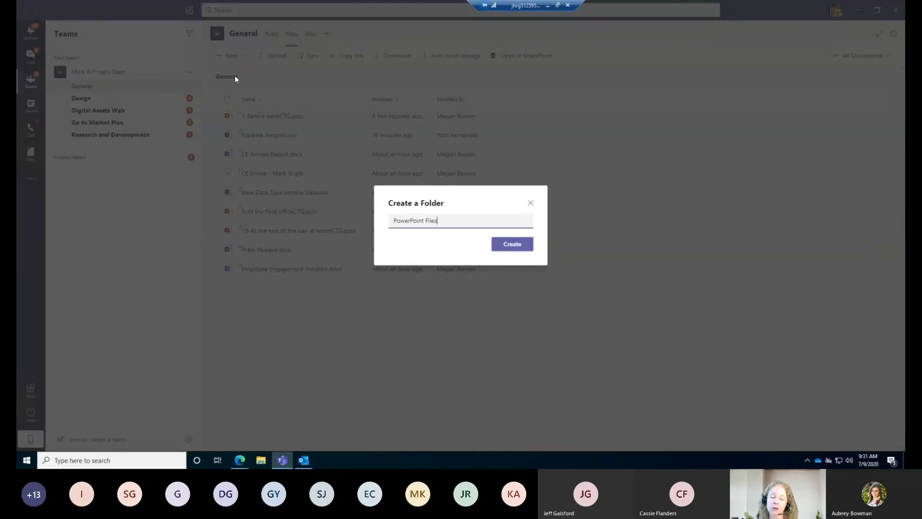
left_click(503, 253)
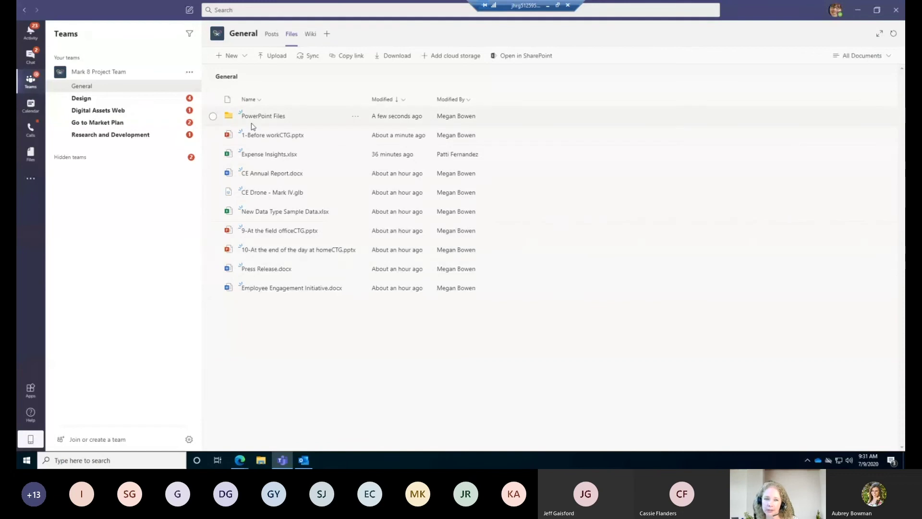
left_click(213, 250)
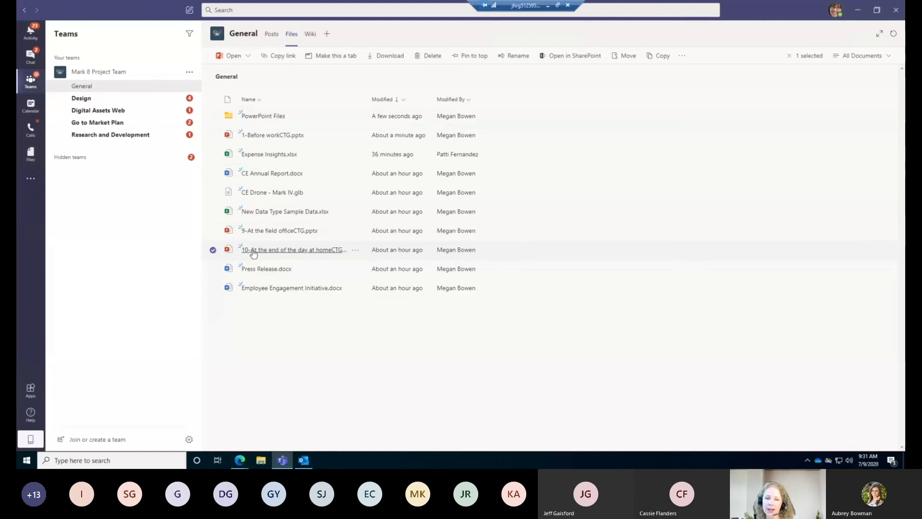
left_click(213, 231)
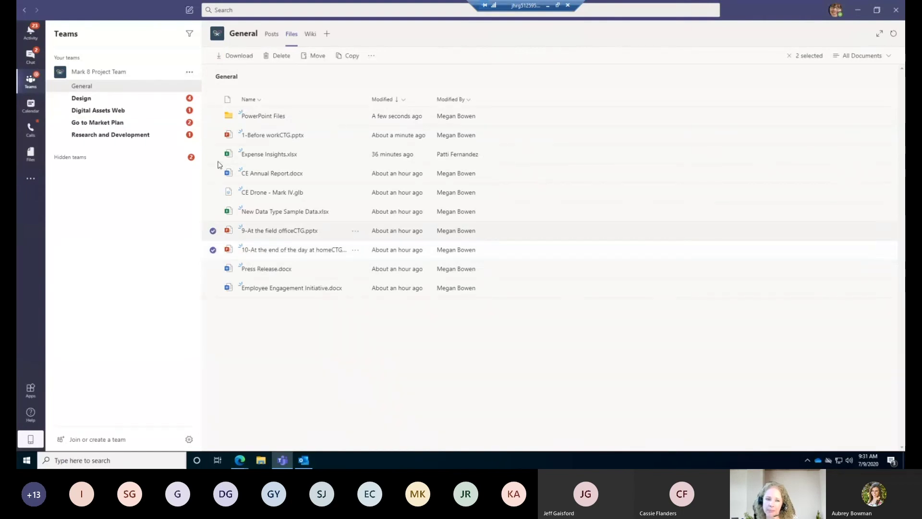
left_click(213, 135)
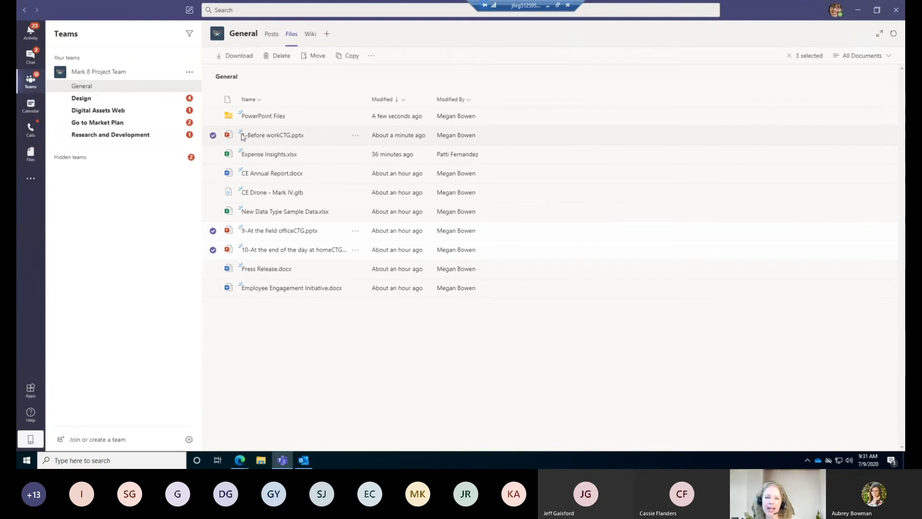
- Move 1-Before workCTG.pptx, 9-At the field officeCTG.pptx and the 10-At the end of the day presentation into PowerPoint Files, and check that folder's contents
left_click(212, 139)
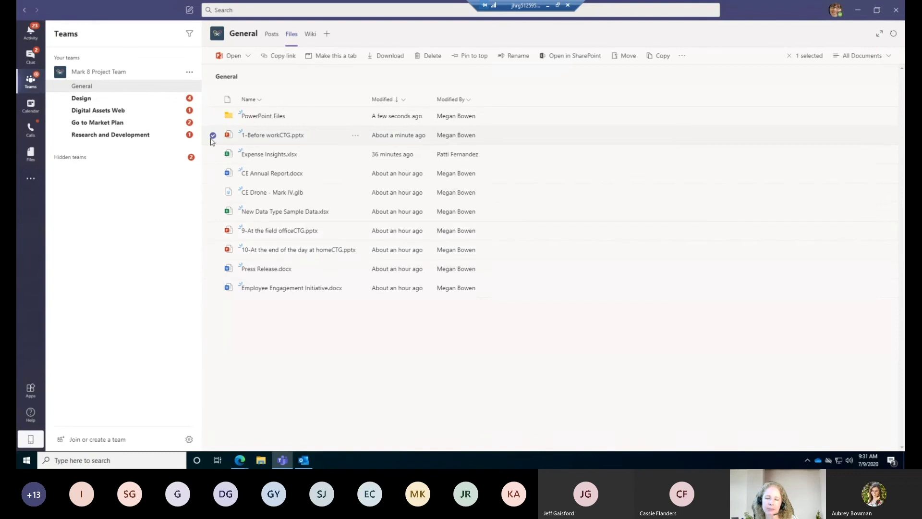
left_click(212, 230)
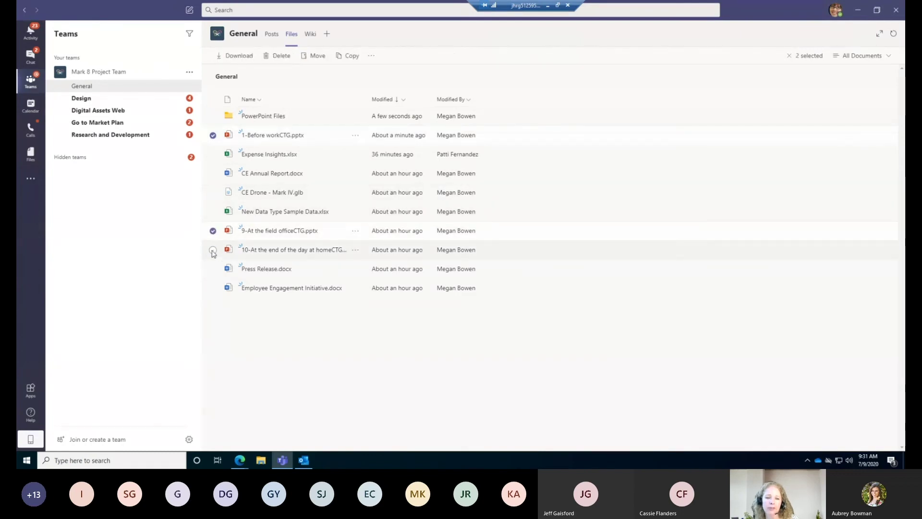
left_click(213, 250)
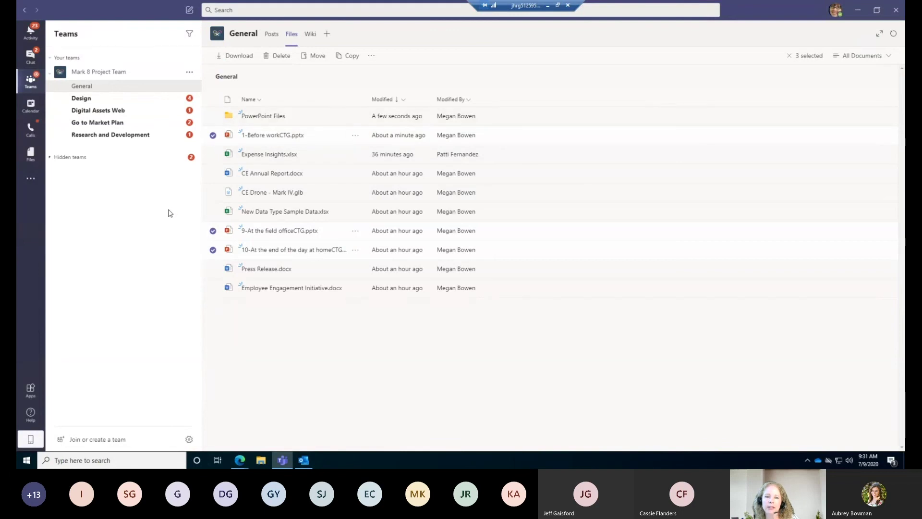
left_click(315, 59)
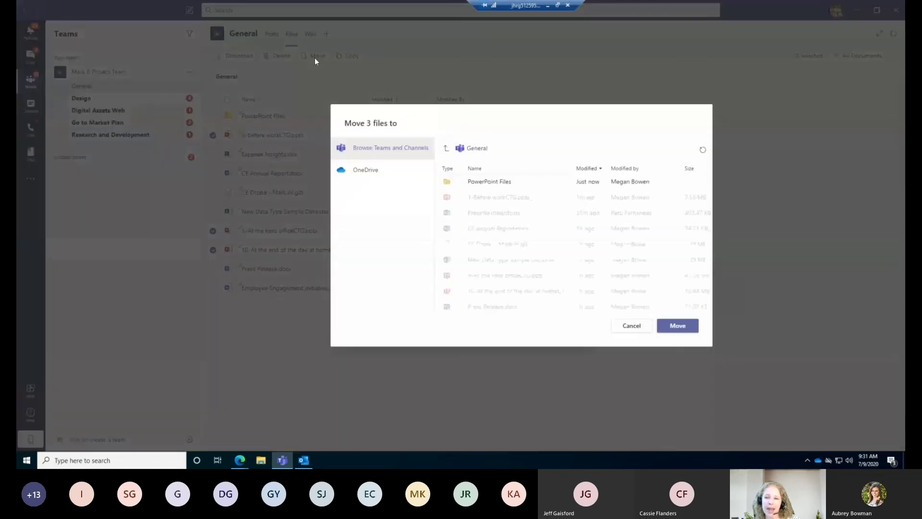
left_click(500, 183)
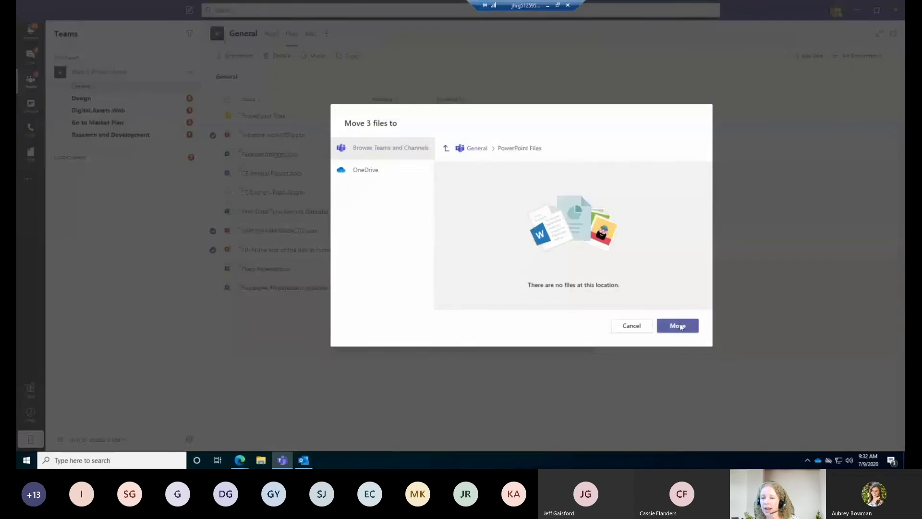
left_click(678, 325)
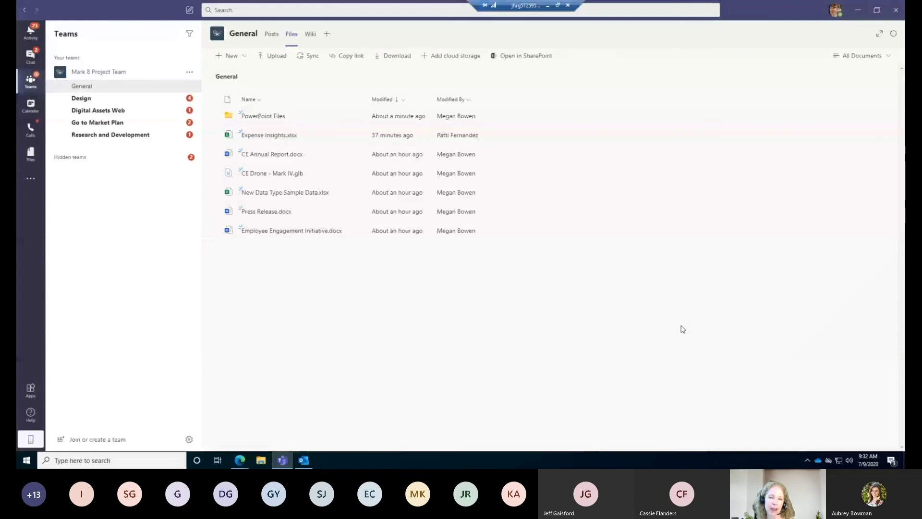
left_click(262, 117)
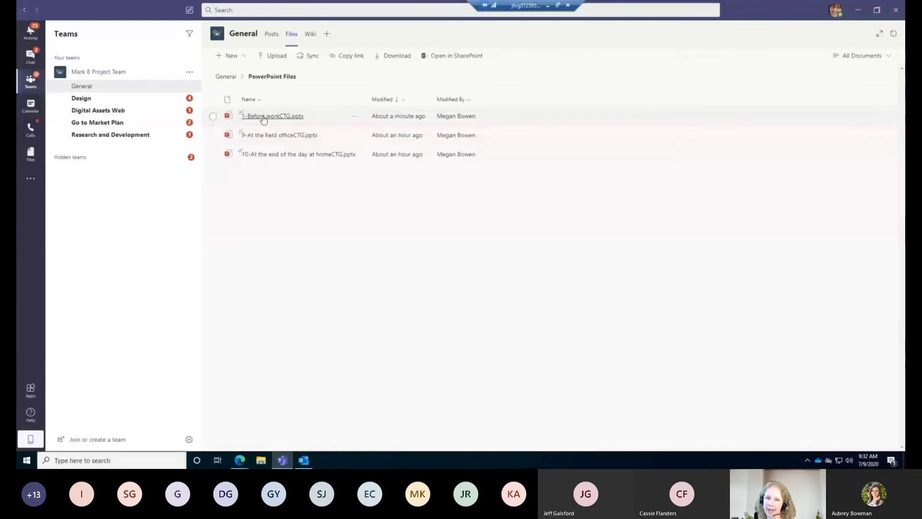
left_click(226, 78)
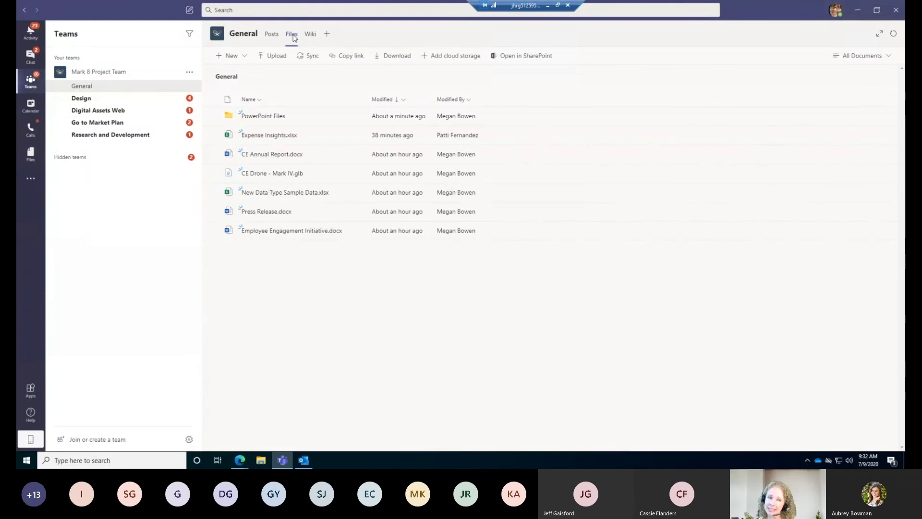
- Show the OneDrive cloud storage in the Teams-wide Files area and look through its files
left_click(30, 155)
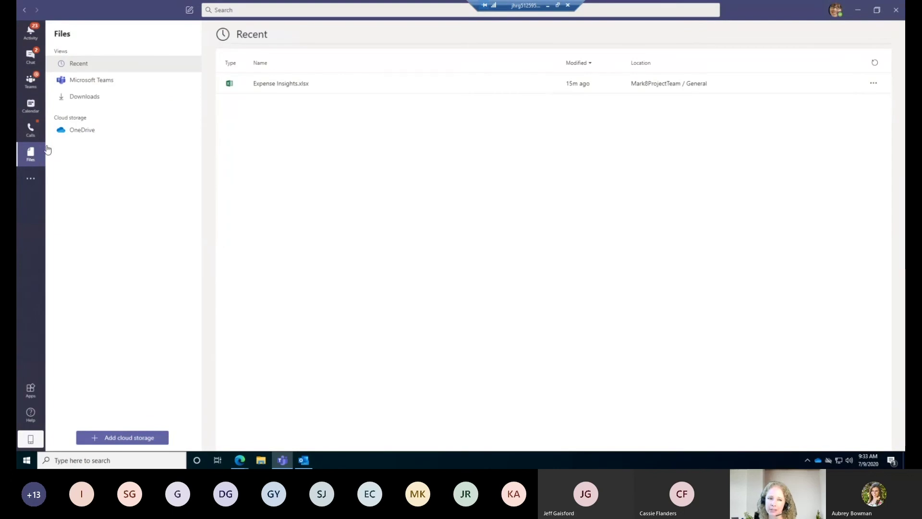
left_click(70, 136)
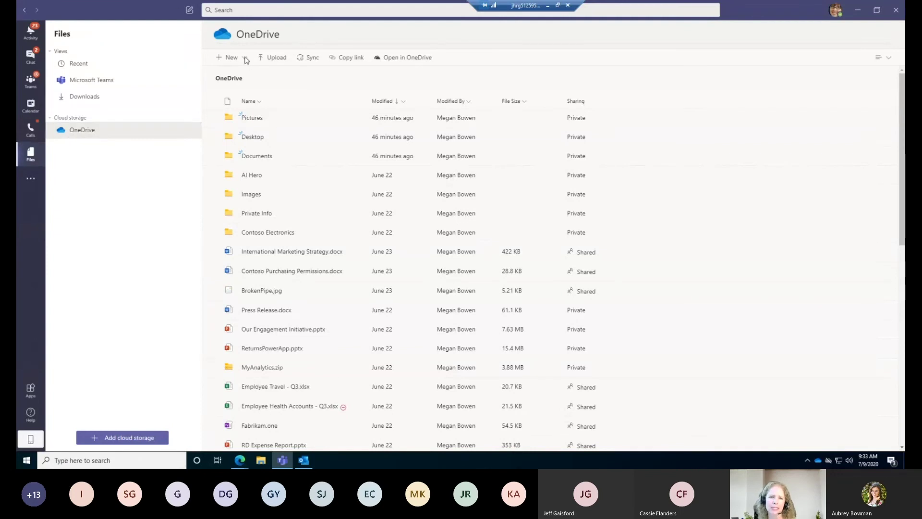
left_click(228, 36)
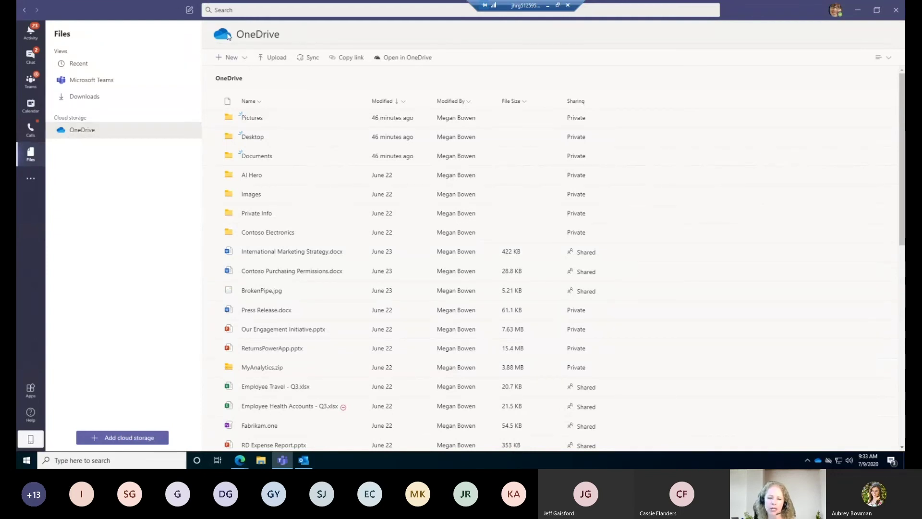
left_click_drag(902, 211, 903, 395)
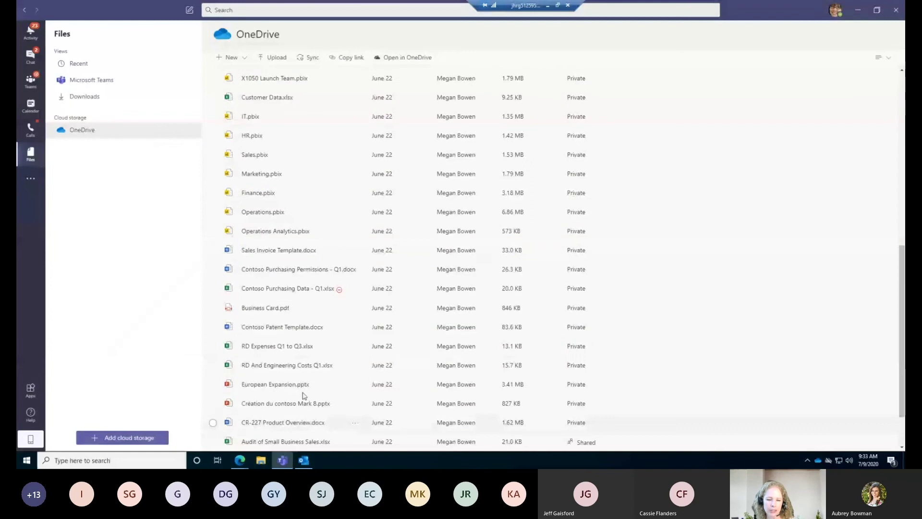
- Move RD And Engineering Costs Q1.xlsx and RD Expenses Q1 to Q3.xlsx from OneDrive to the Mark 8 Project Team's General channel, and check that channel's files
left_click(212, 366)
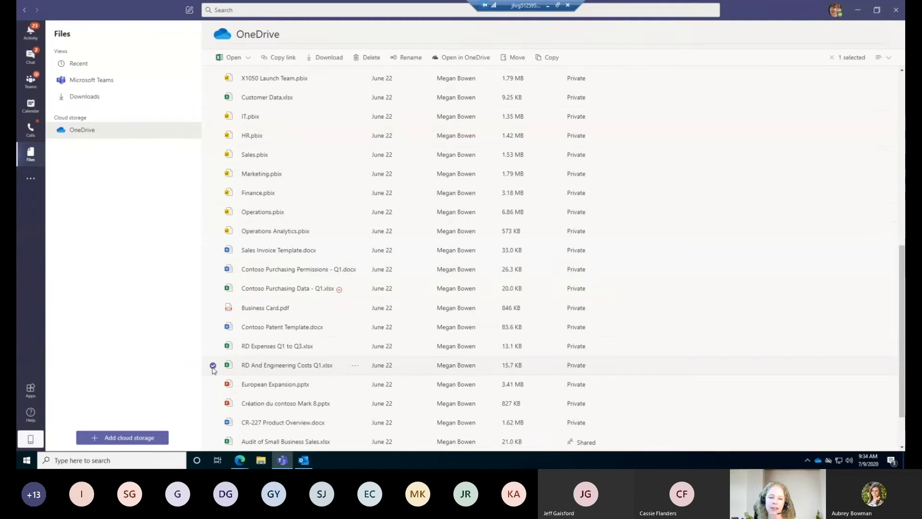
left_click(213, 347)
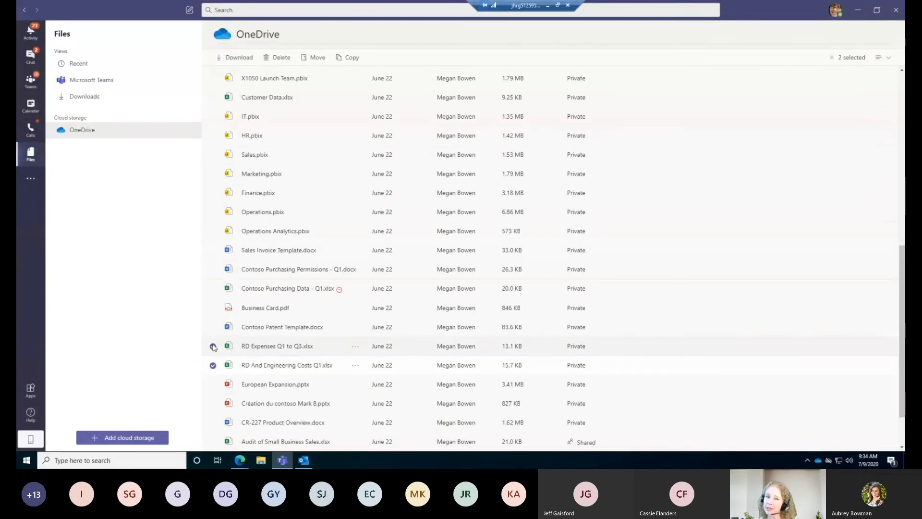
left_click(315, 58)
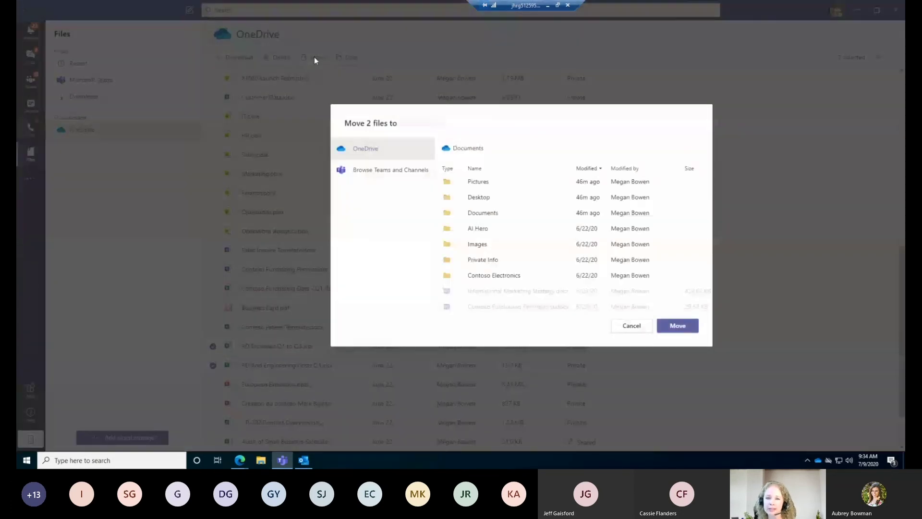
left_click(418, 153)
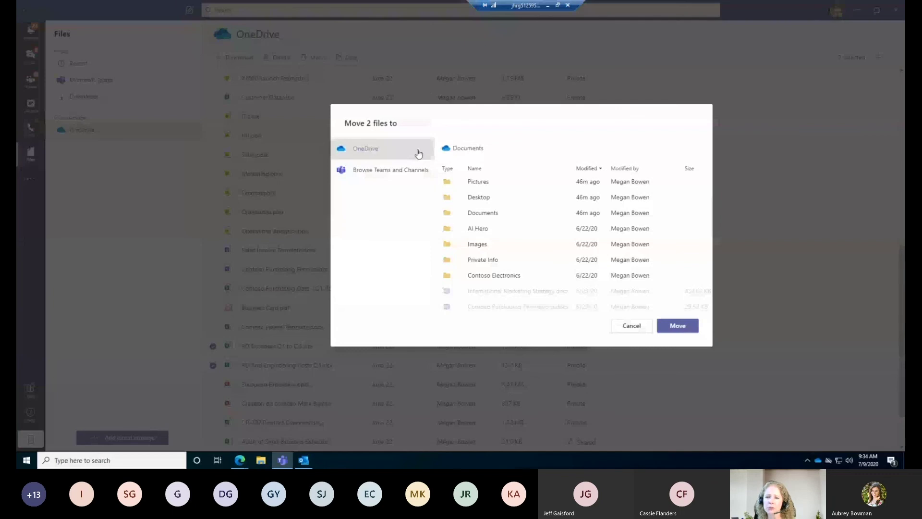
left_click(373, 153)
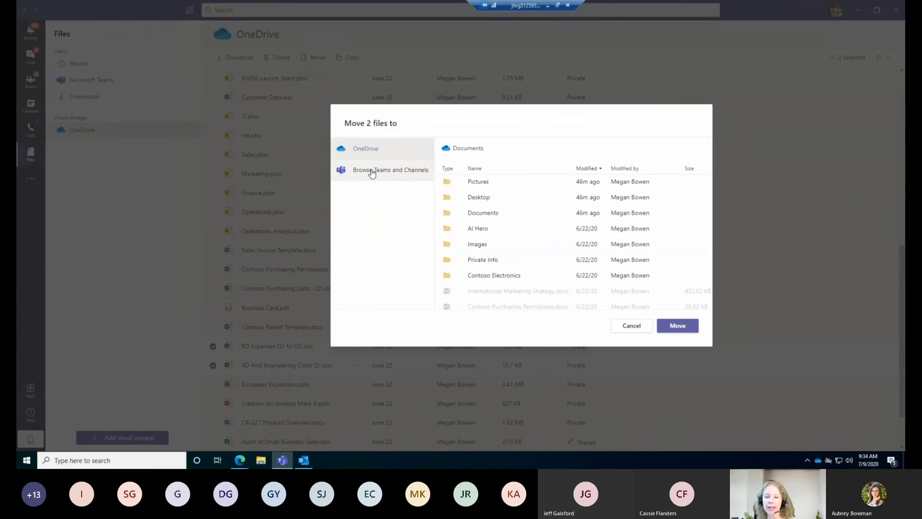
left_click(372, 172)
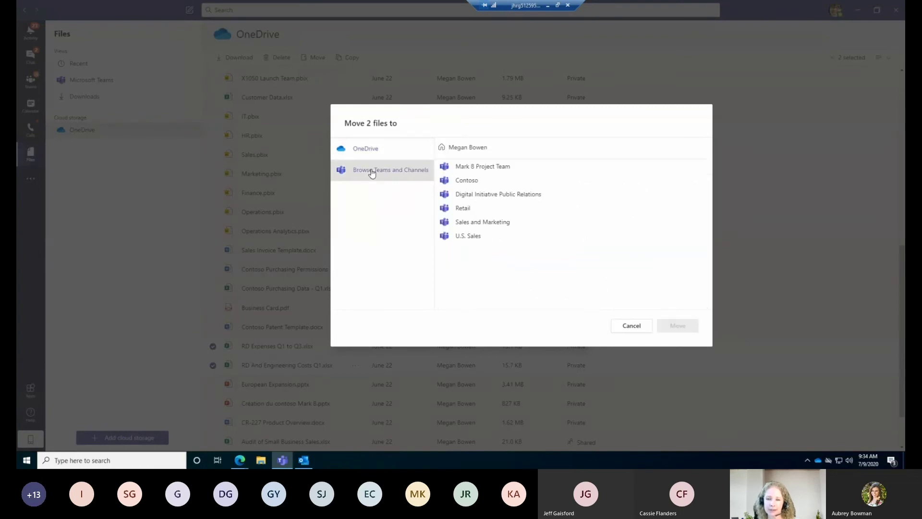
left_click(464, 167)
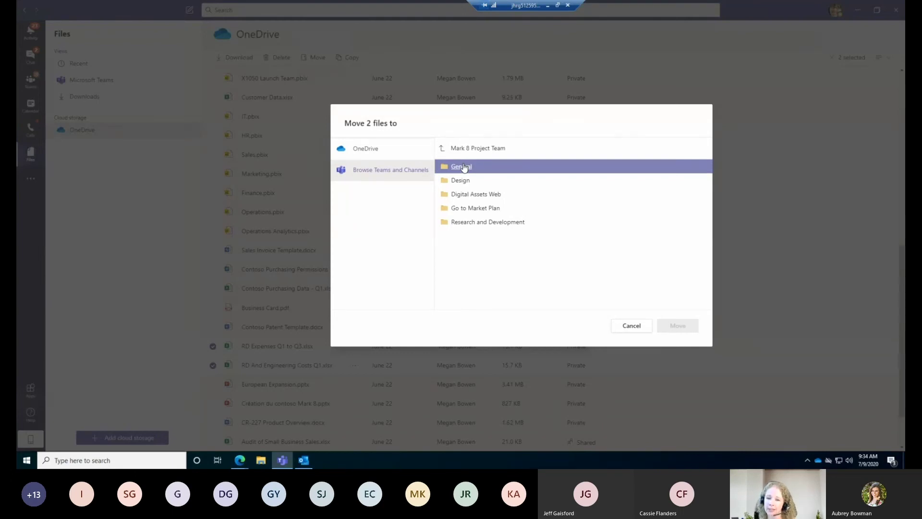
left_click(464, 167)
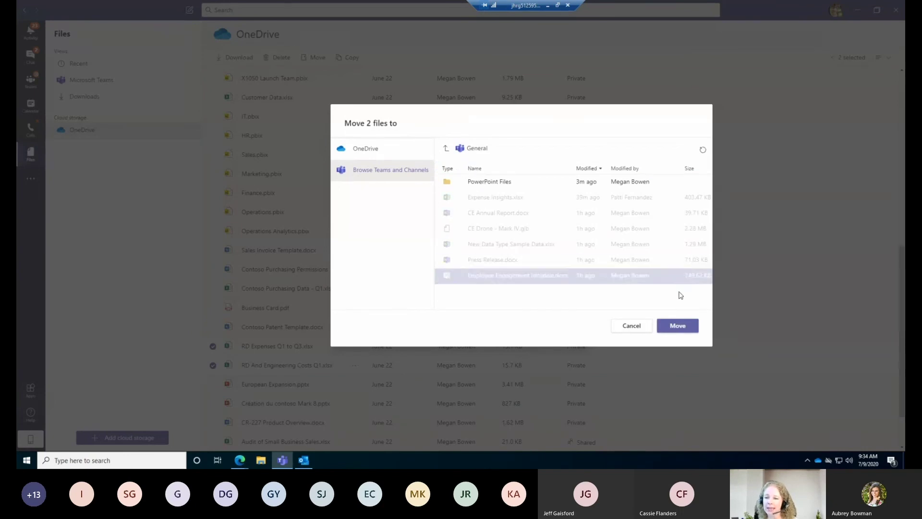
left_click(678, 326)
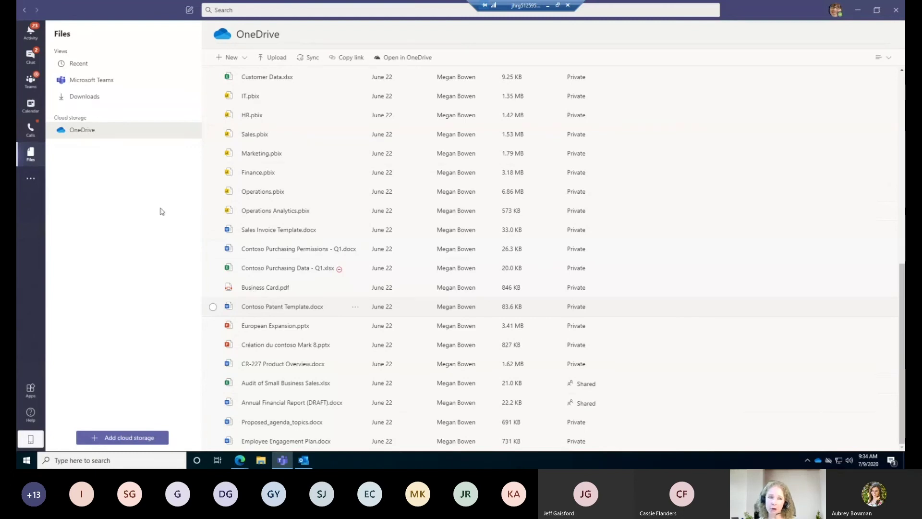
left_click(32, 82)
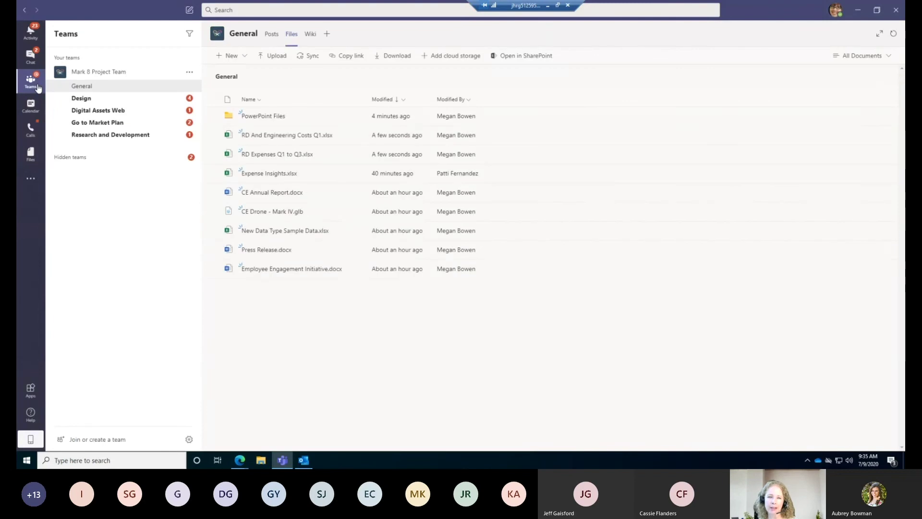
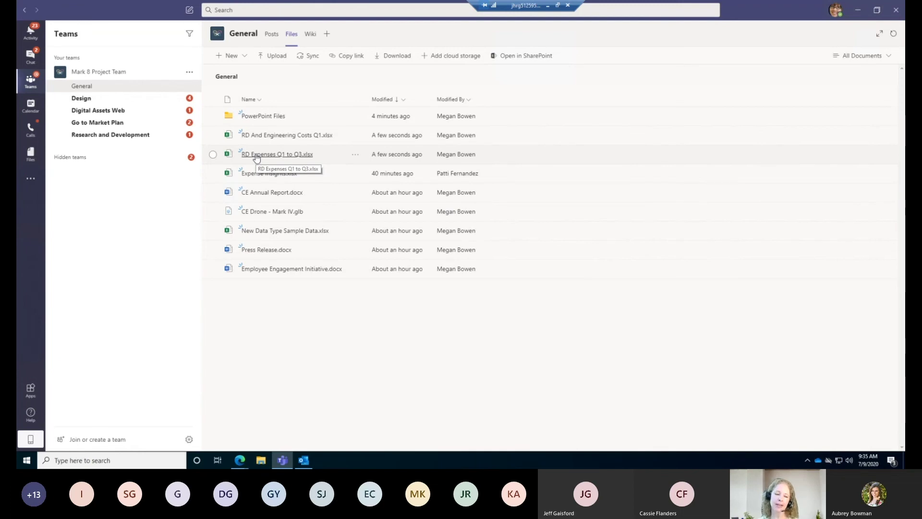
- Create a private team from scratch named "ABC Training"
left_click(97, 440)
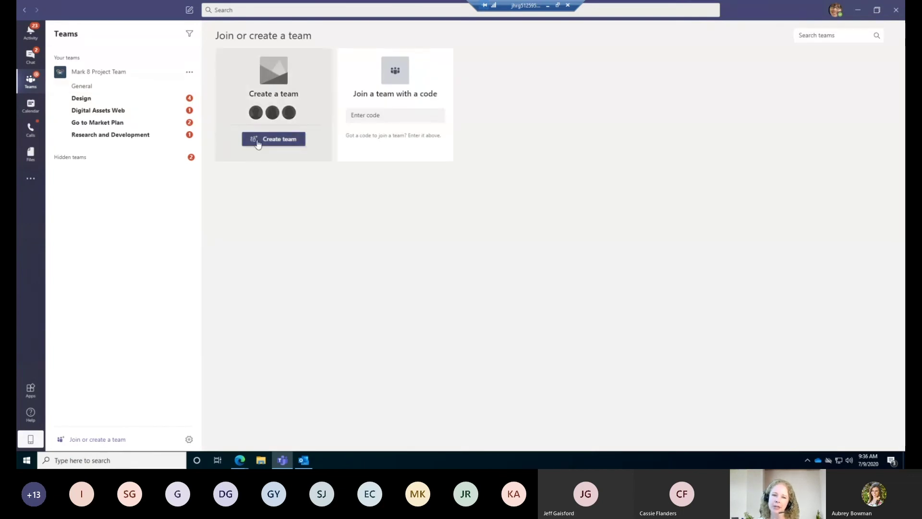
left_click(273, 139)
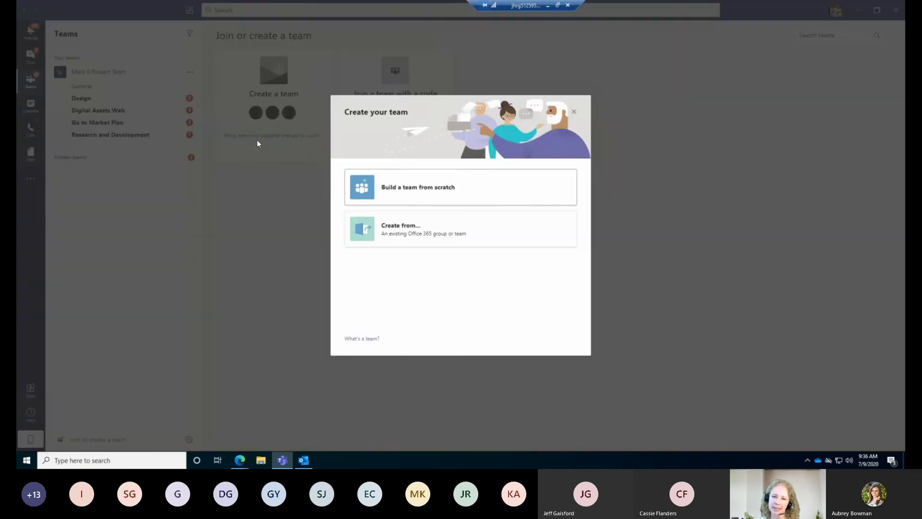
left_click(440, 196)
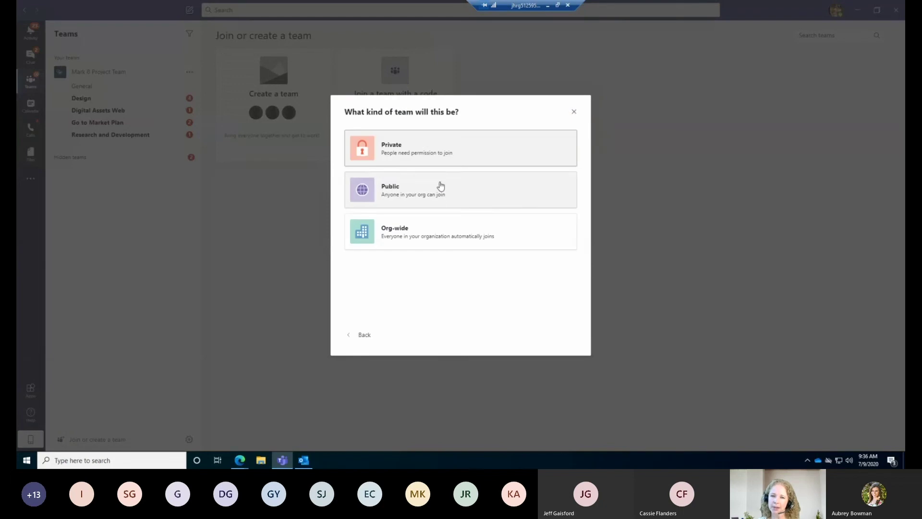
left_click(426, 141)
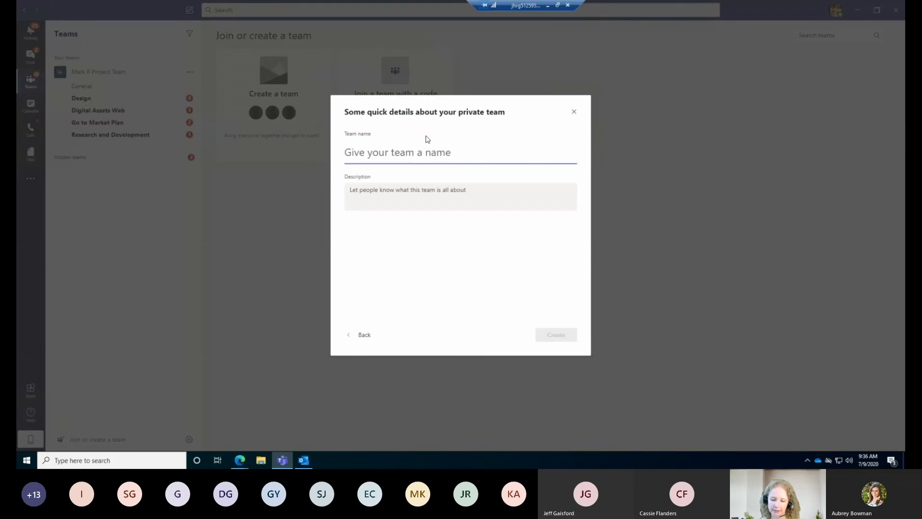
type("ABC Trianing")
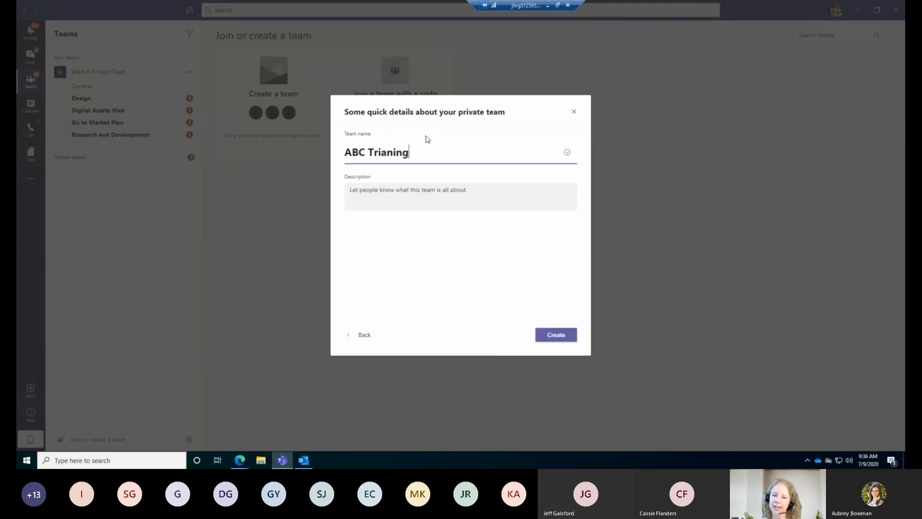
key("BackSpace")
key("BackSpace")
key("BackSpace")
key("BackSpace")
key("BackSpace")
key("BackSpace")
type("aining")
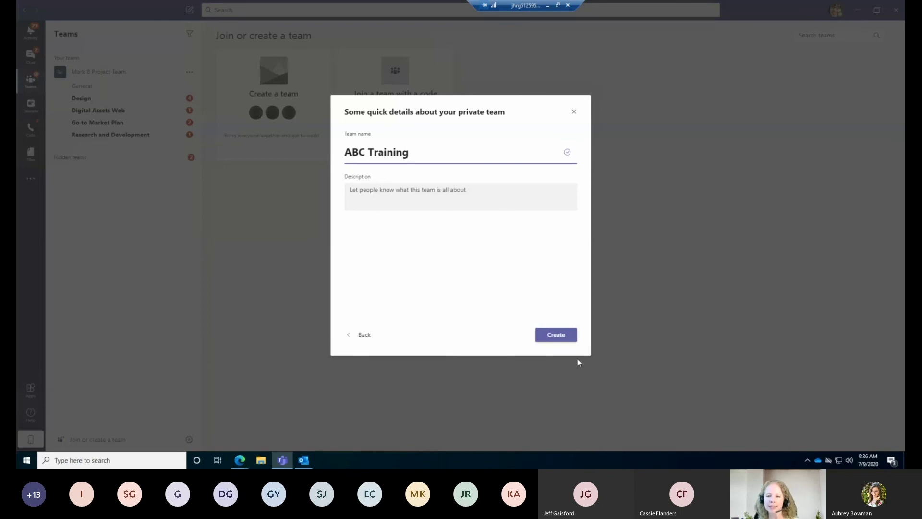
left_click(557, 335)
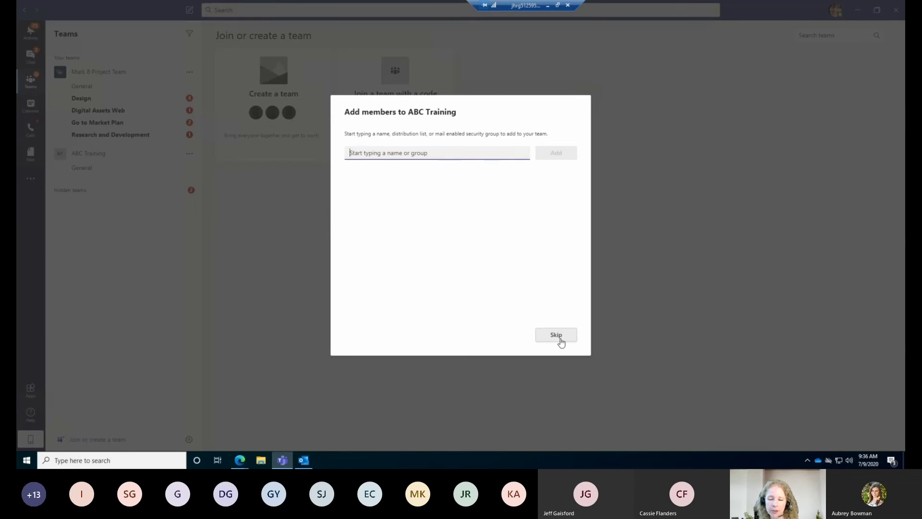
- Add the Retail group as members of the ABC Training team and finish the team setup
type("re")
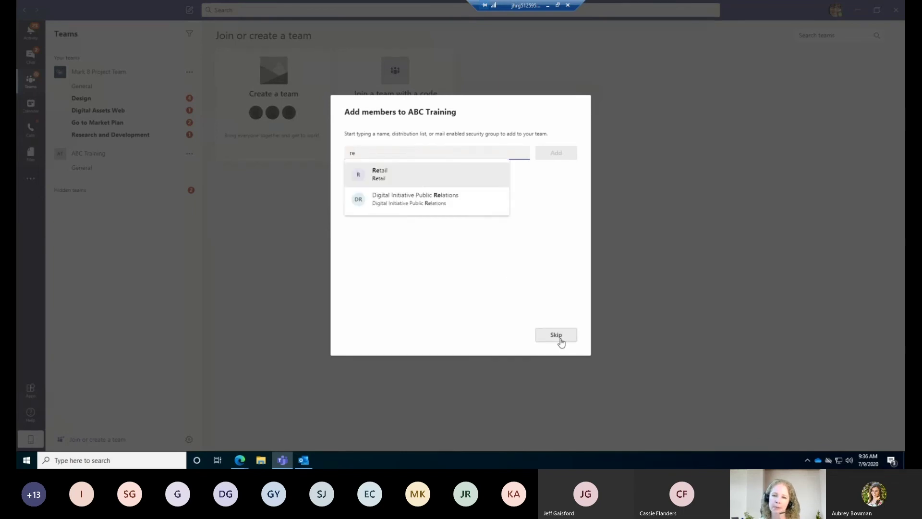
left_click(435, 177)
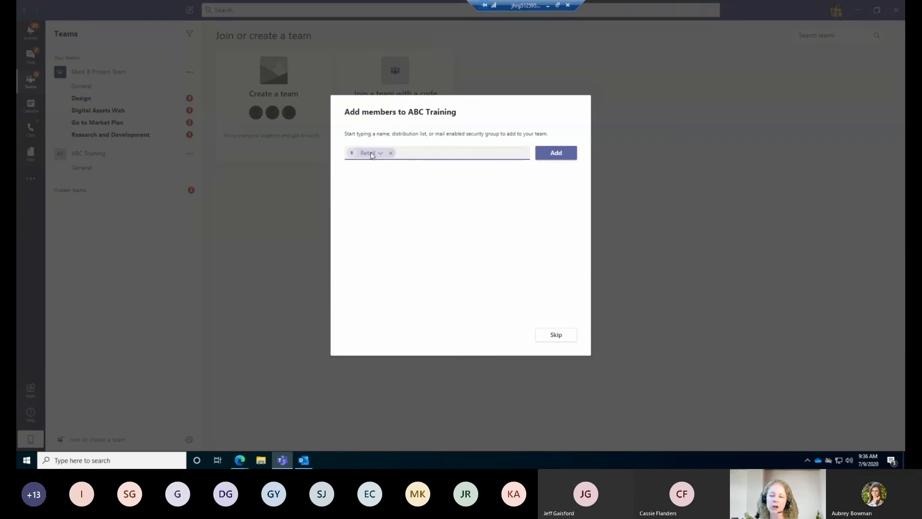
left_click(552, 153)
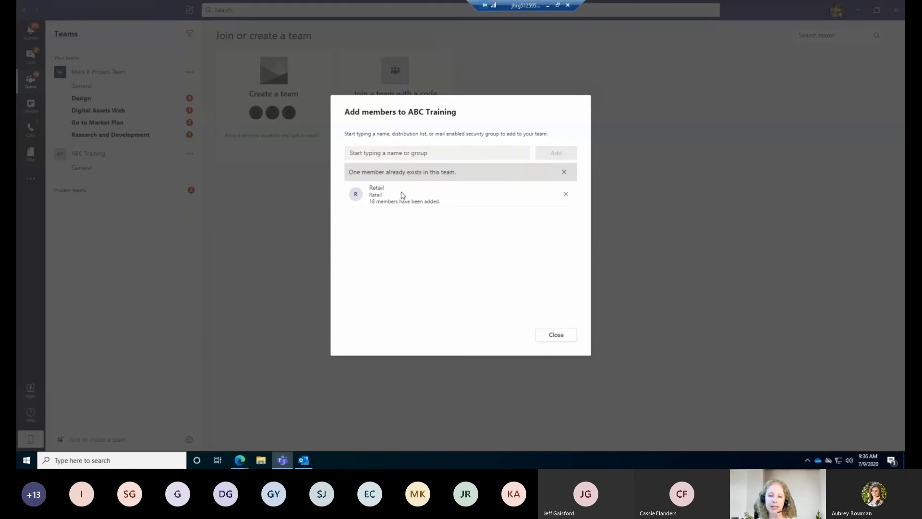
left_click(557, 335)
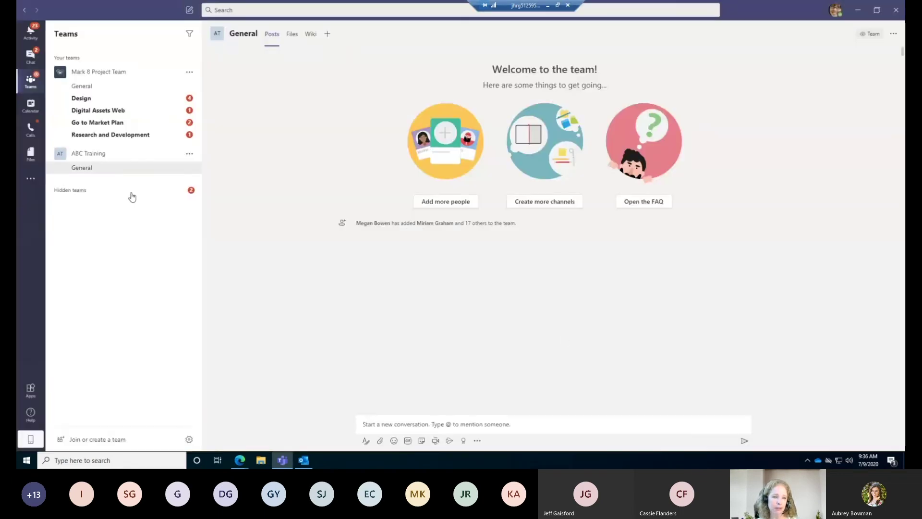
- Compare the General channel files of the Mark 8 Project Team with those of the ABC Training team
left_click(90, 171)
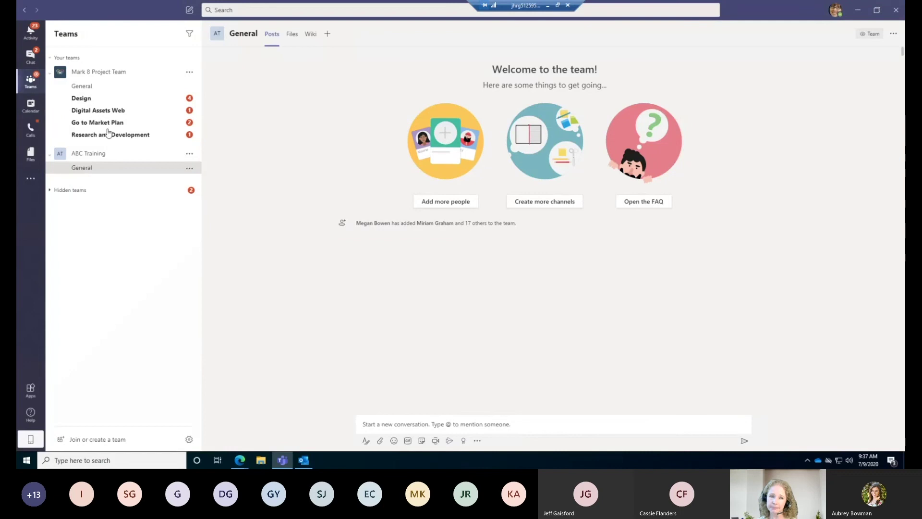
left_click(107, 88)
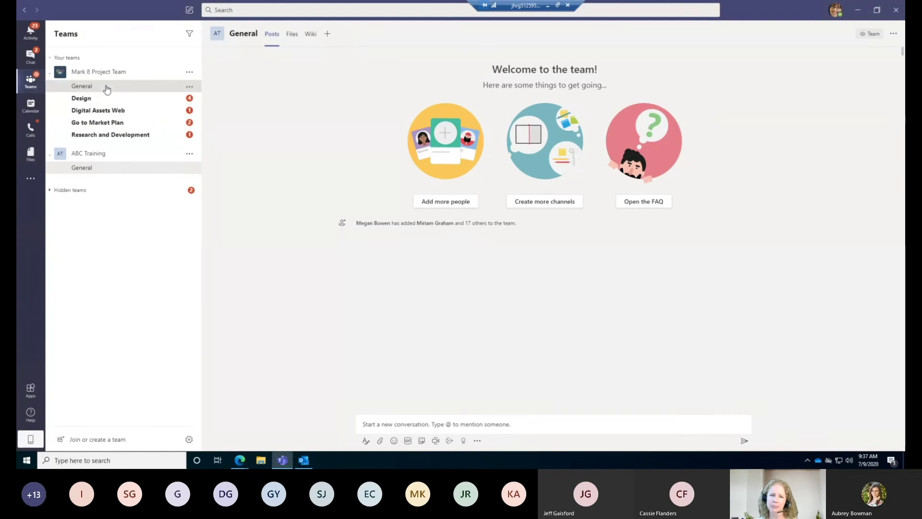
left_click(290, 36)
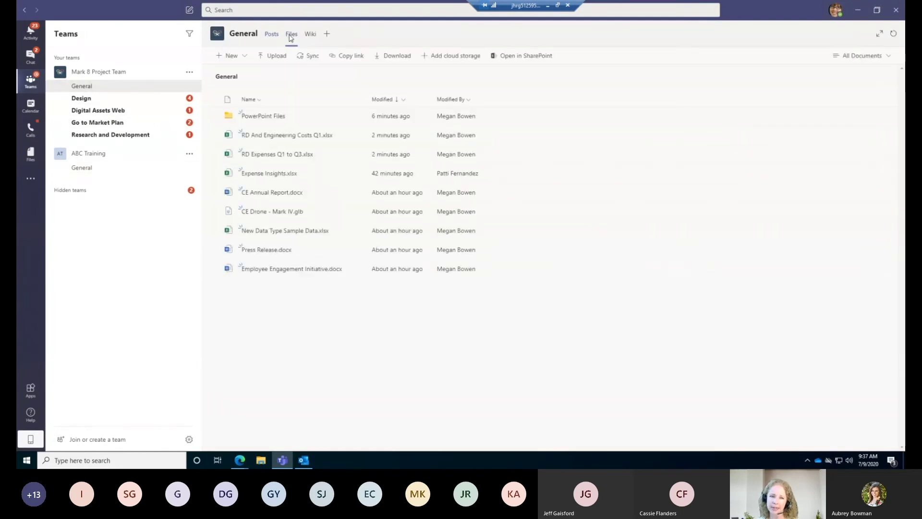
left_click(95, 173)
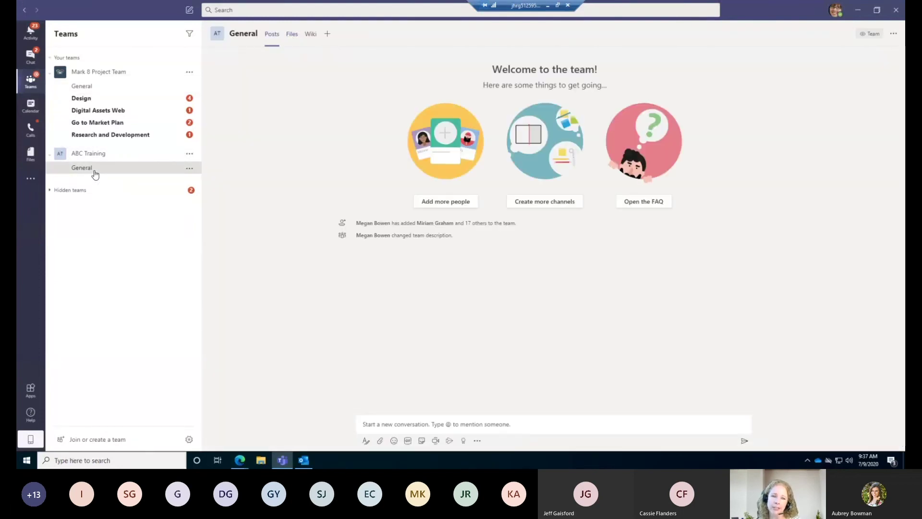
left_click(293, 35)
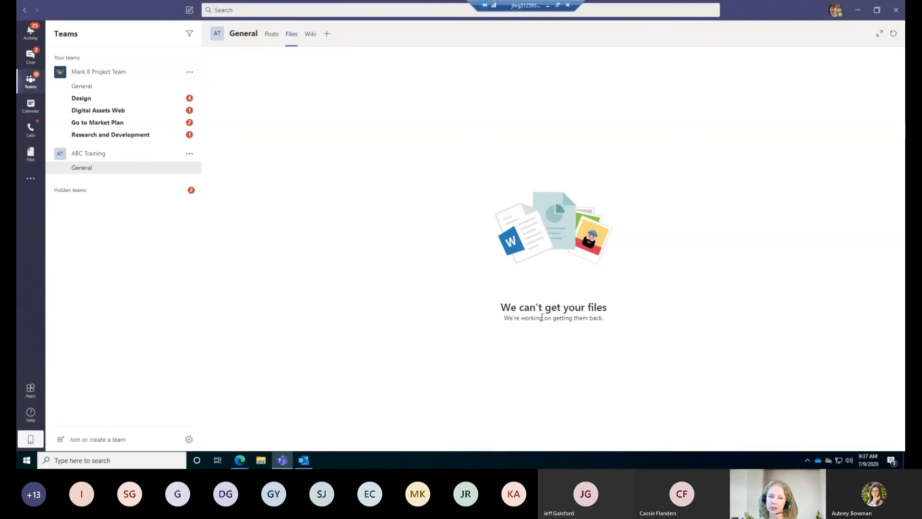
- Open the Mark 8 Project Team's General channel files in SharePoint and look through the General and PowerPoint Files folders
left_click(109, 91)
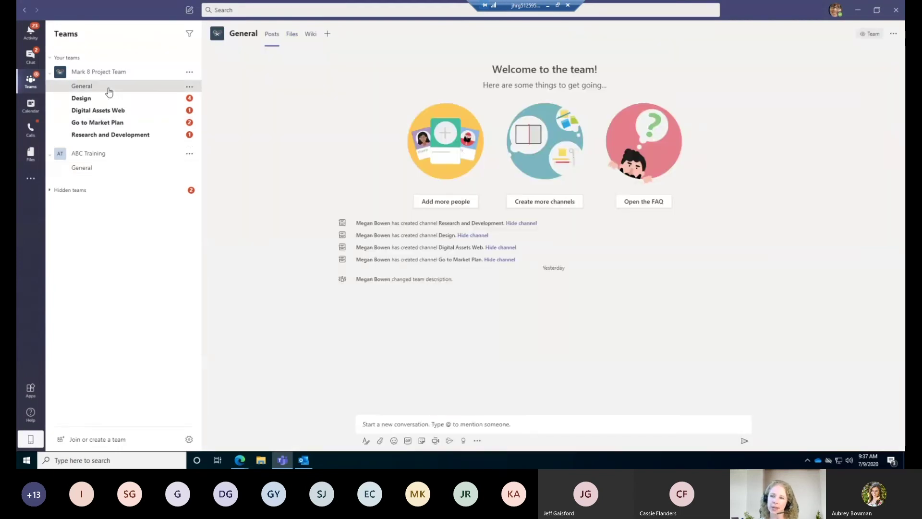
left_click(288, 36)
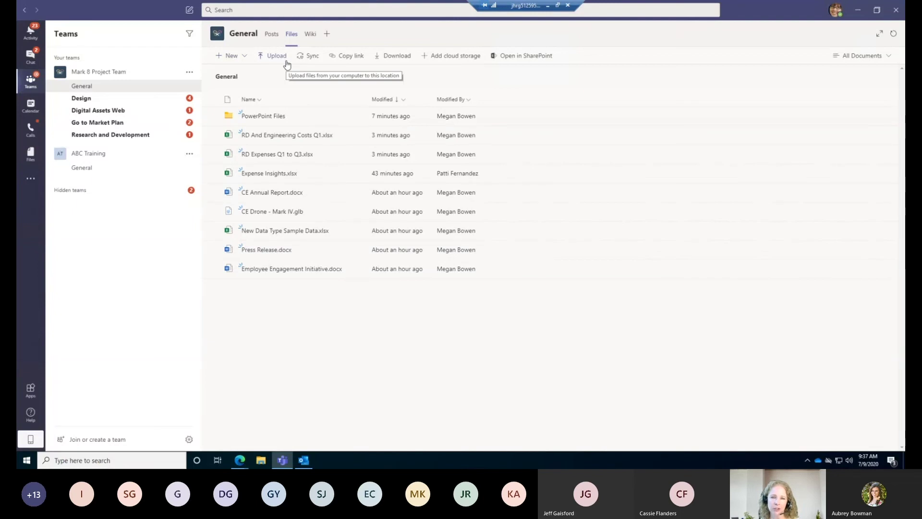
left_click(530, 57)
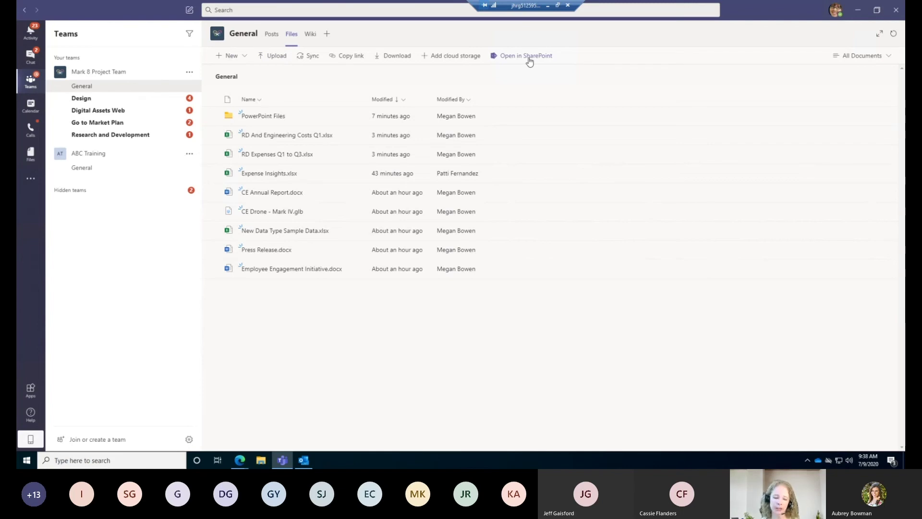
left_click(530, 57)
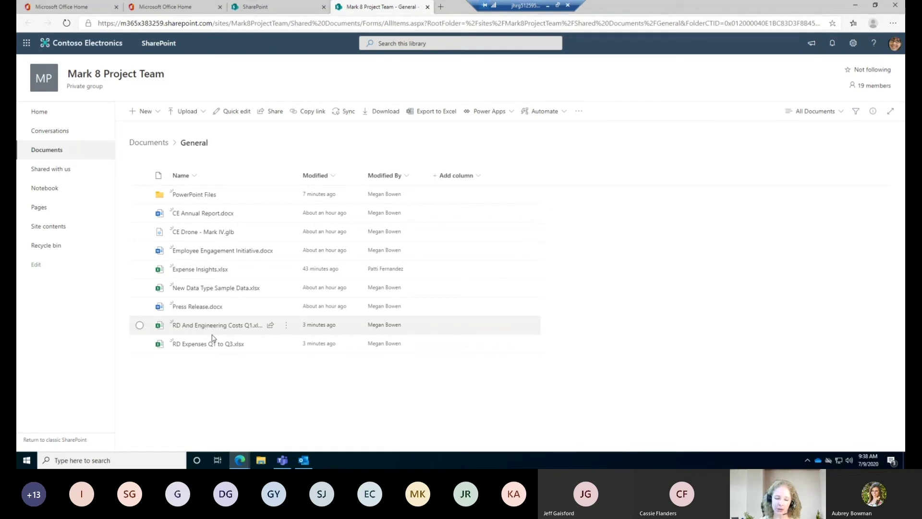
left_click(201, 194)
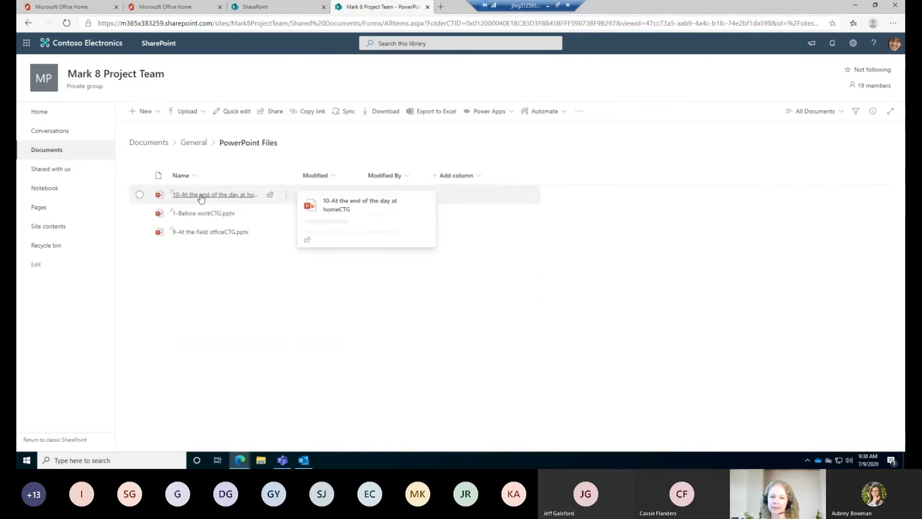
mouse_move(201, 235)
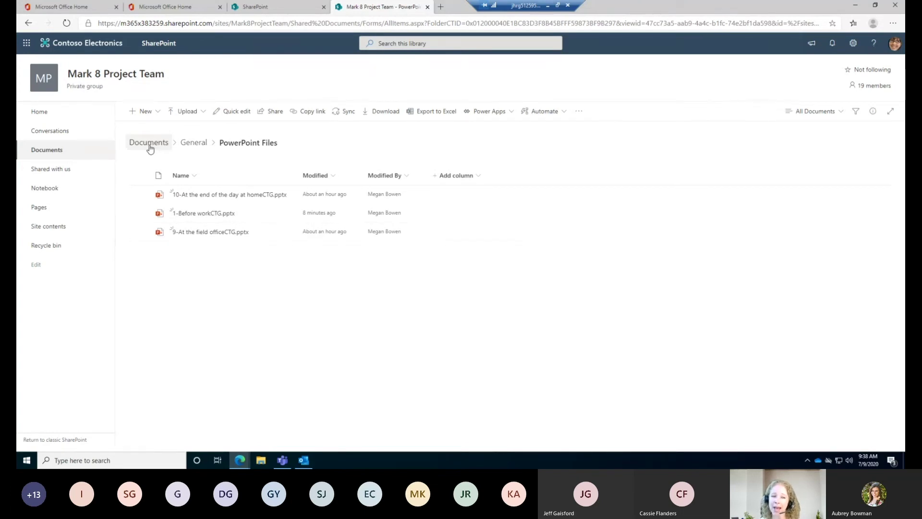
left_click(193, 144)
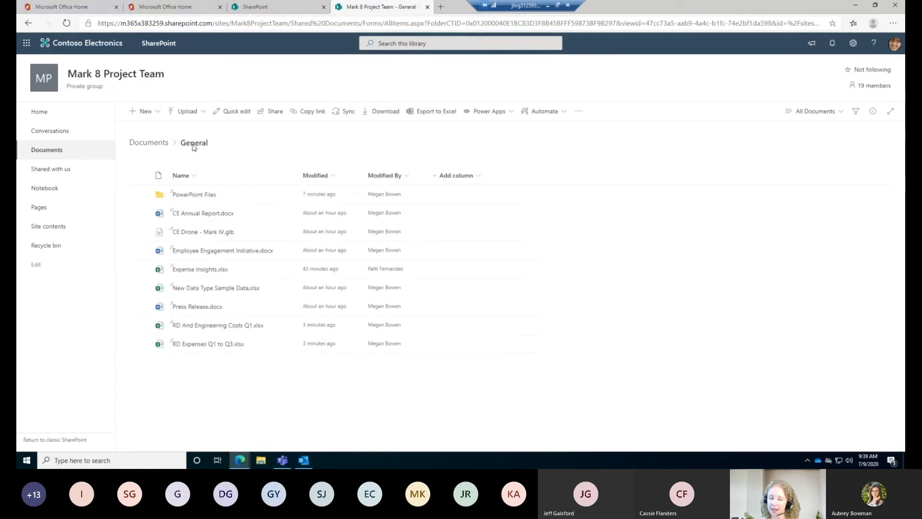
left_click(195, 197)
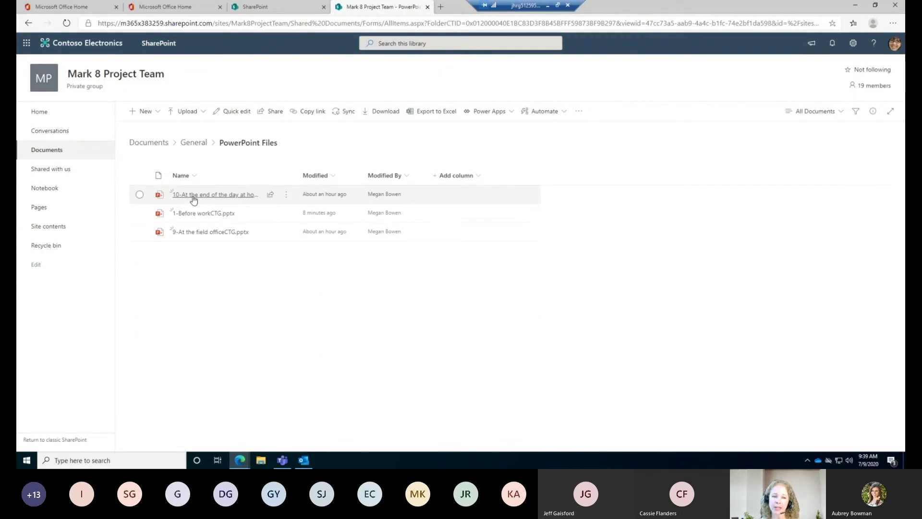
- Return to the General folder and open Expense Insights.xlsx in the browser
left_click(29, 23)
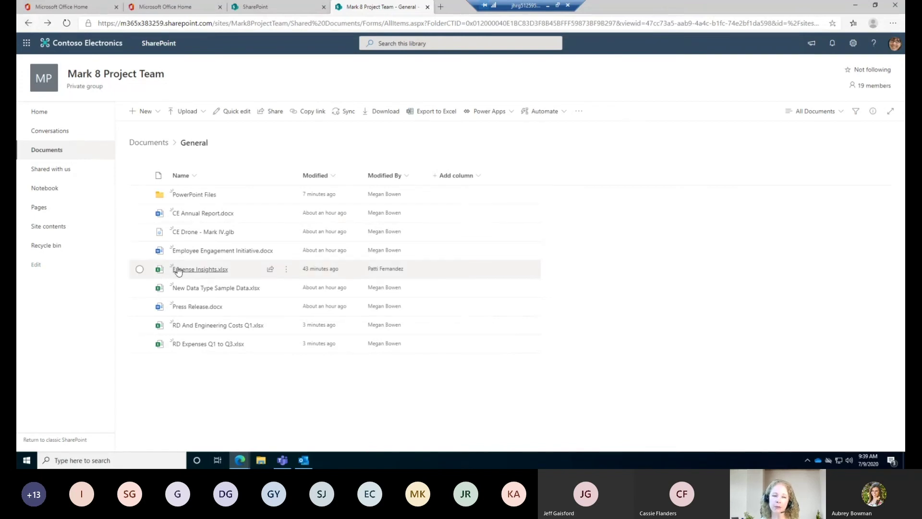
mouse_move(183, 275)
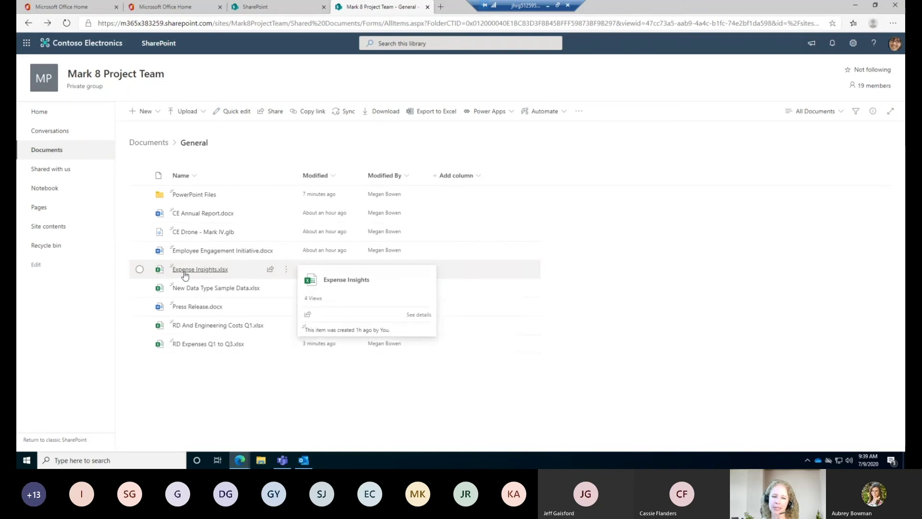
left_click(184, 274)
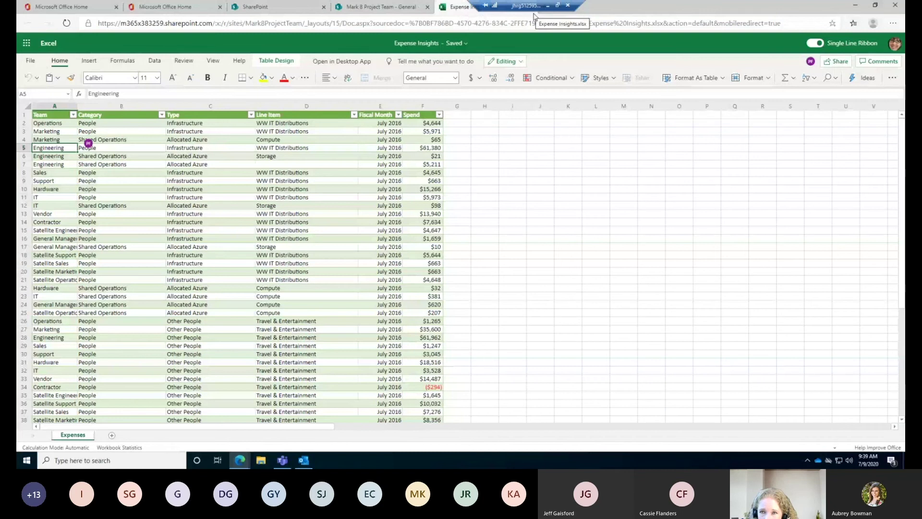
- Return to the Mark 8 Project Team document library and open Expense Insights.xlsx in the desktop Excel app
left_click(363, 9)
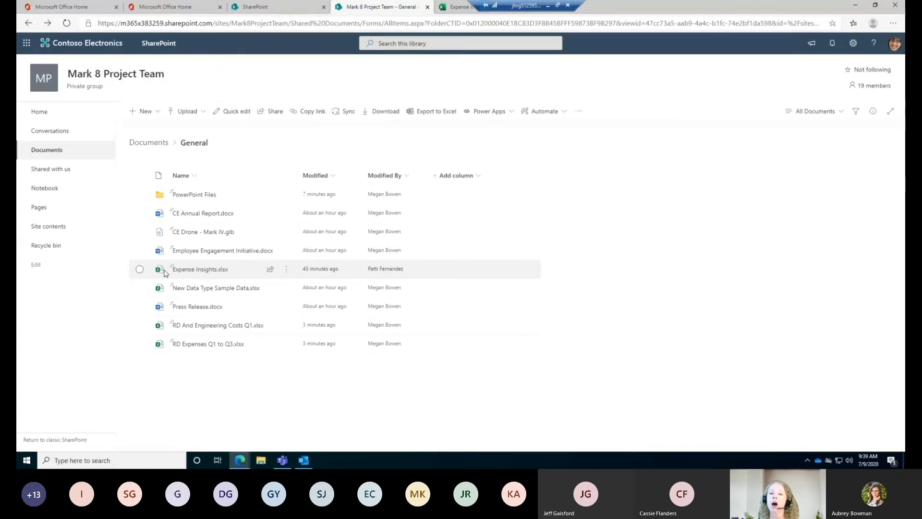
right_click(193, 274)
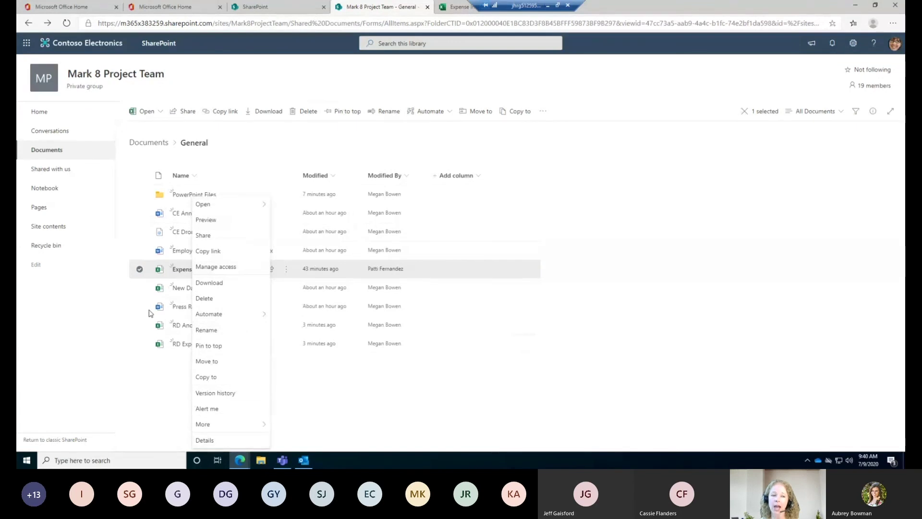
left_click(141, 270)
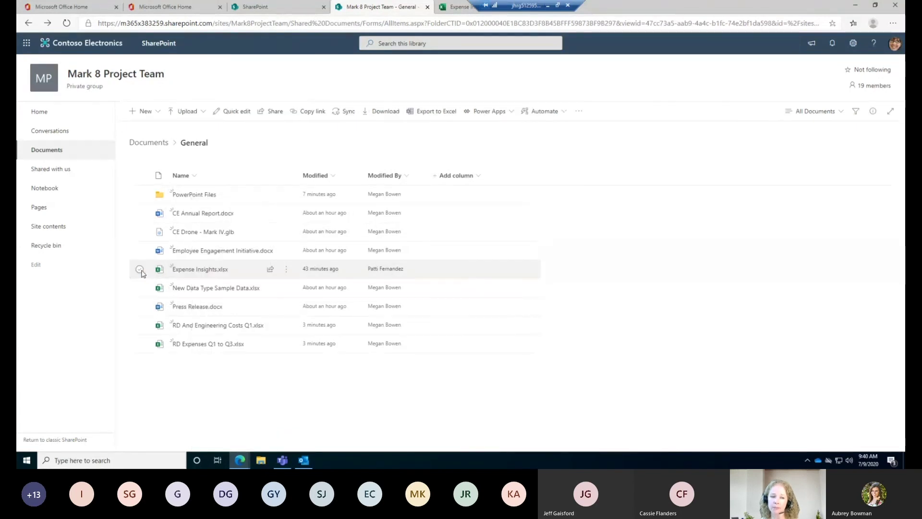
left_click(139, 270)
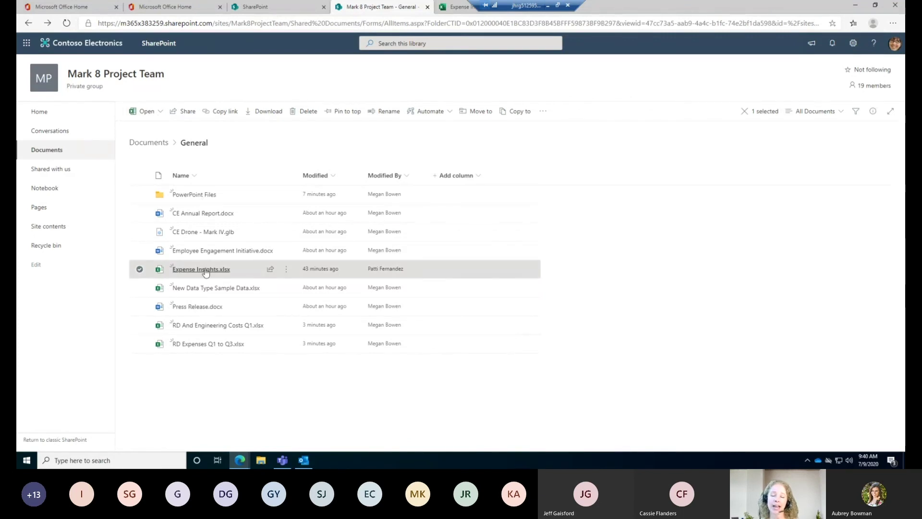
left_click(288, 273)
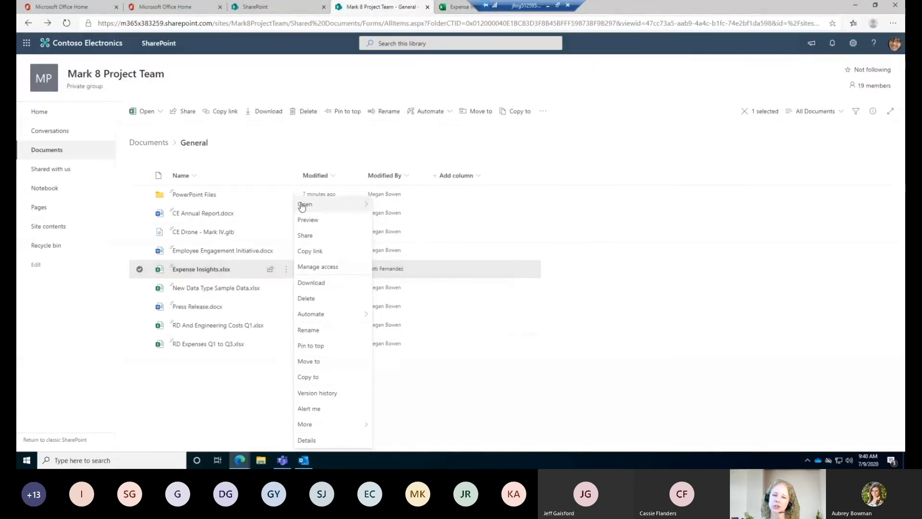
mouse_move(302, 205)
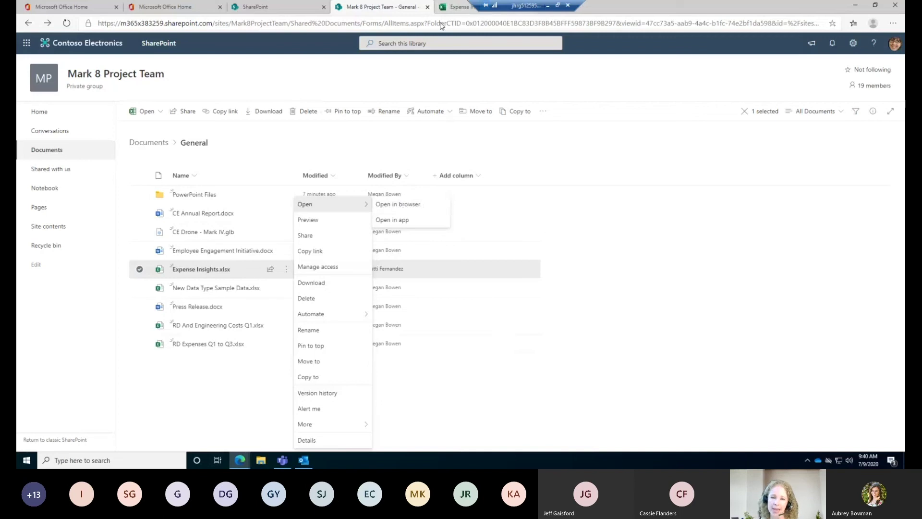
left_click(392, 221)
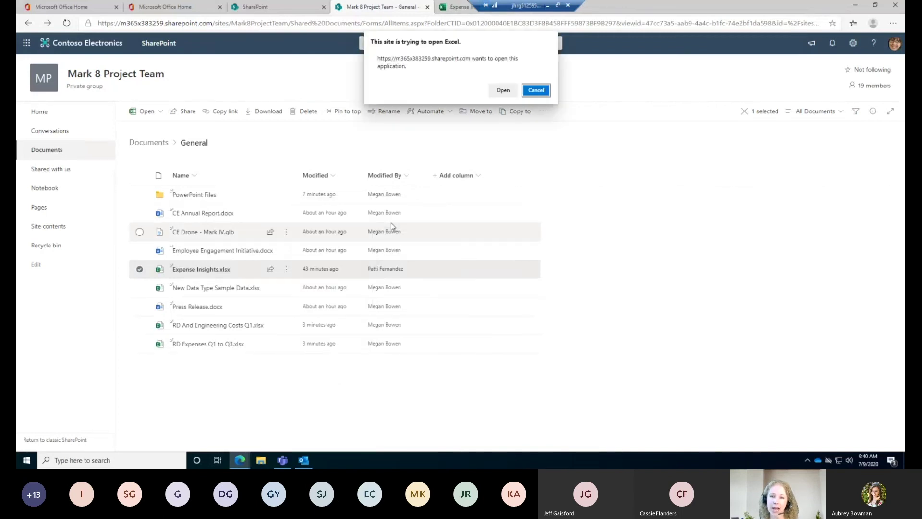
left_click(504, 92)
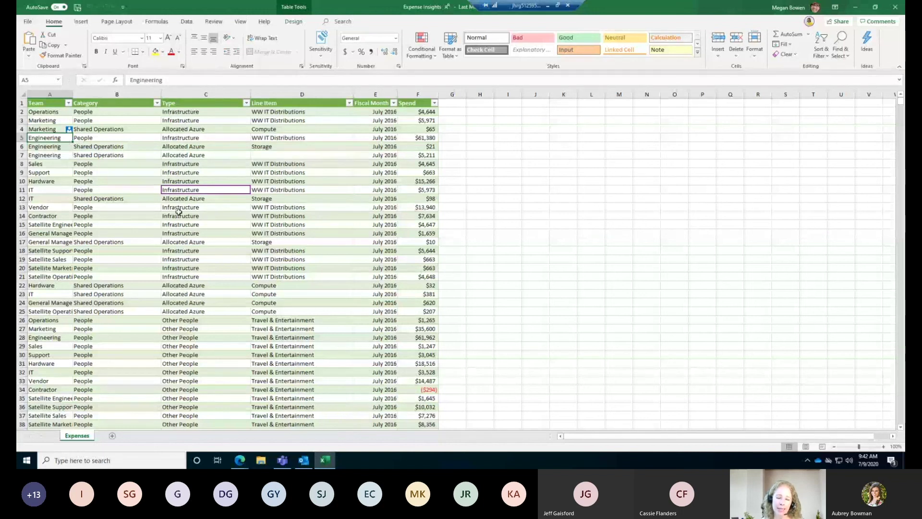
- Select several cells in the Type and Category columns, ending on B16, and check the co-author's presence in the workbook
key("ctrl")
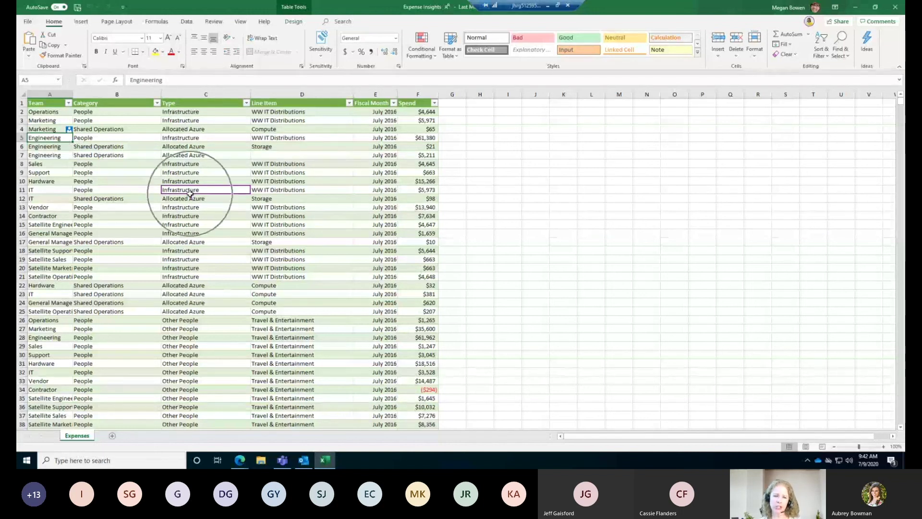
left_click(182, 267)
left_click(182, 250)
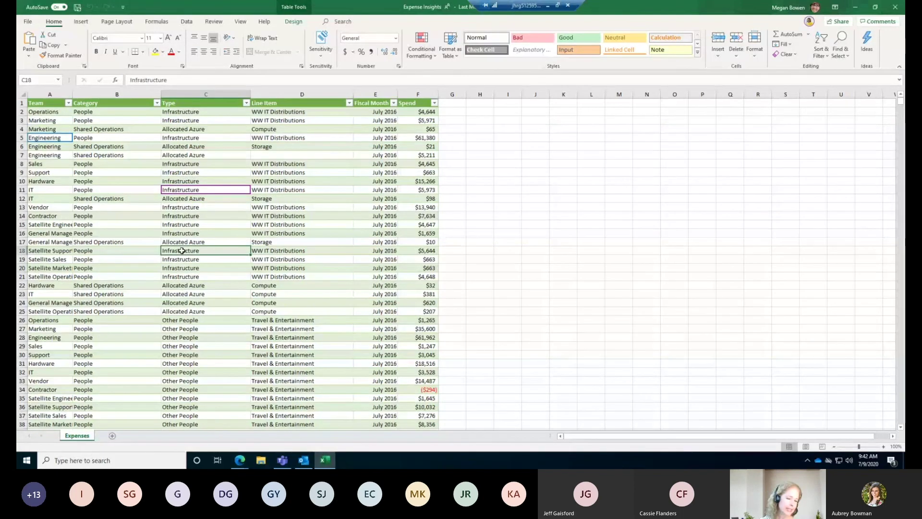
left_click(182, 232)
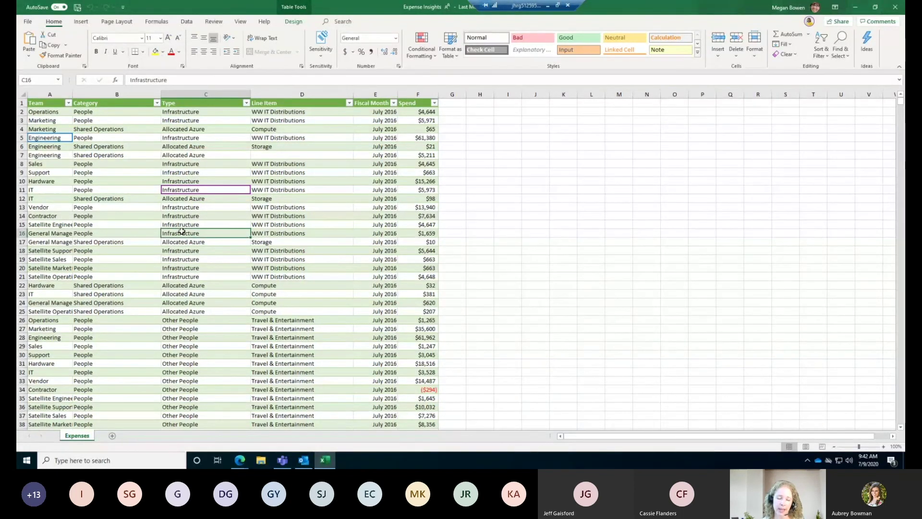
left_click(146, 256)
left_click(121, 233)
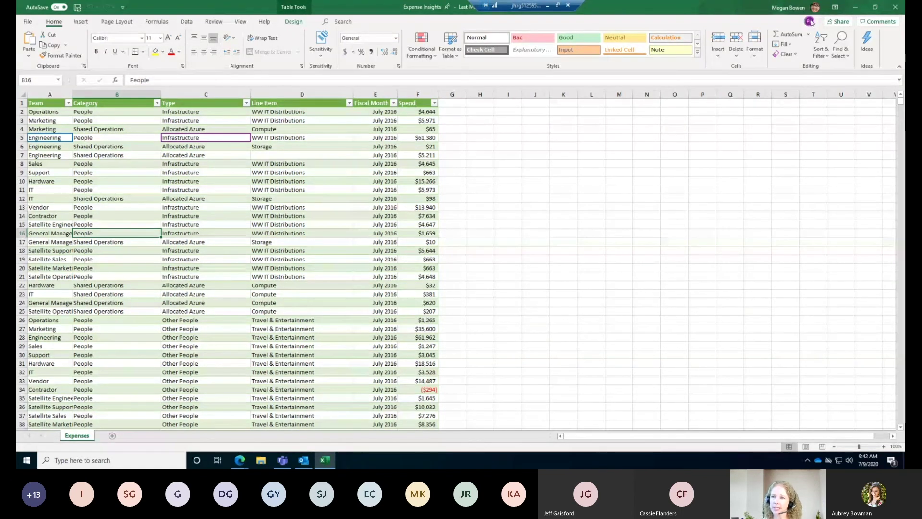
mouse_move(810, 23)
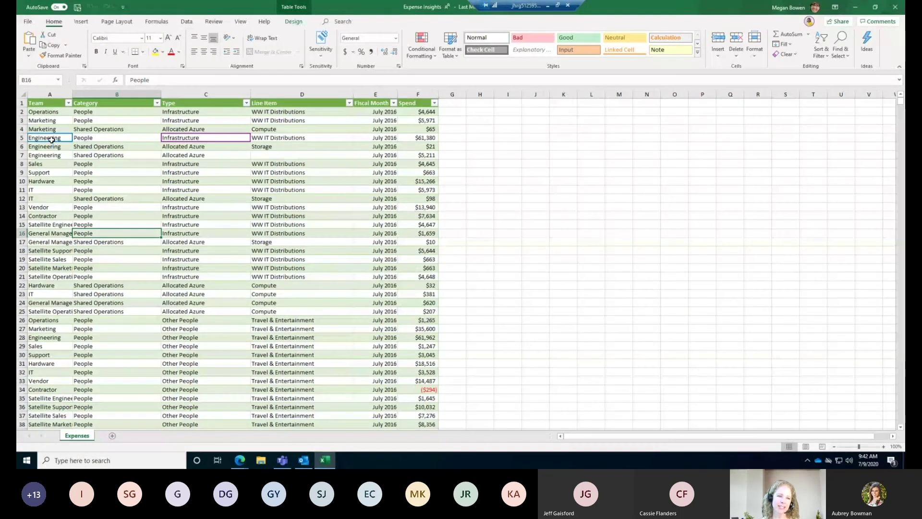
- Switch to the browser copy of Expense Insights.xlsx and compare it with the workbook in desktop Excel
left_click(239, 461)
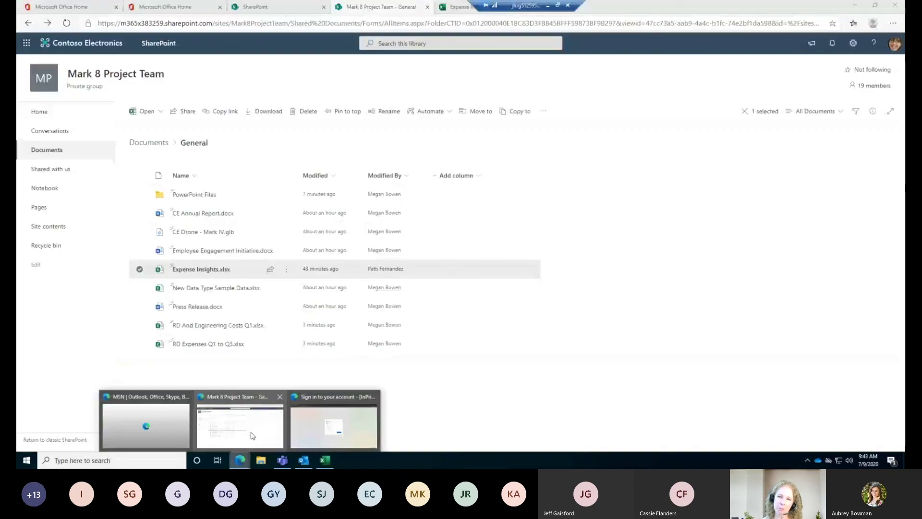
left_click(240, 423)
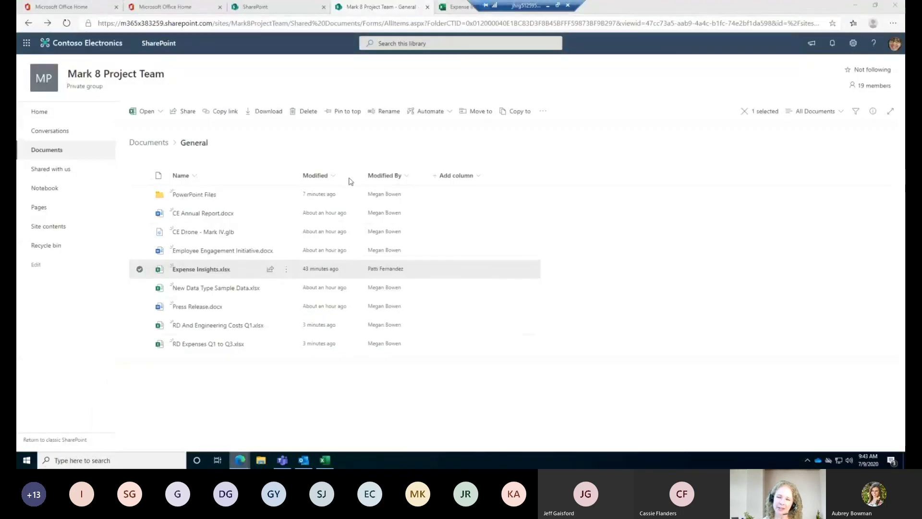
left_click(453, 8)
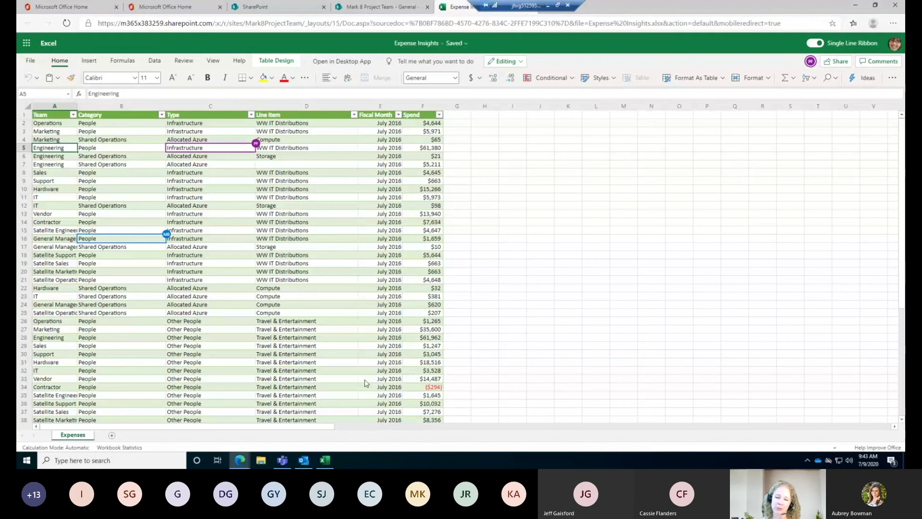
left_click(325, 461)
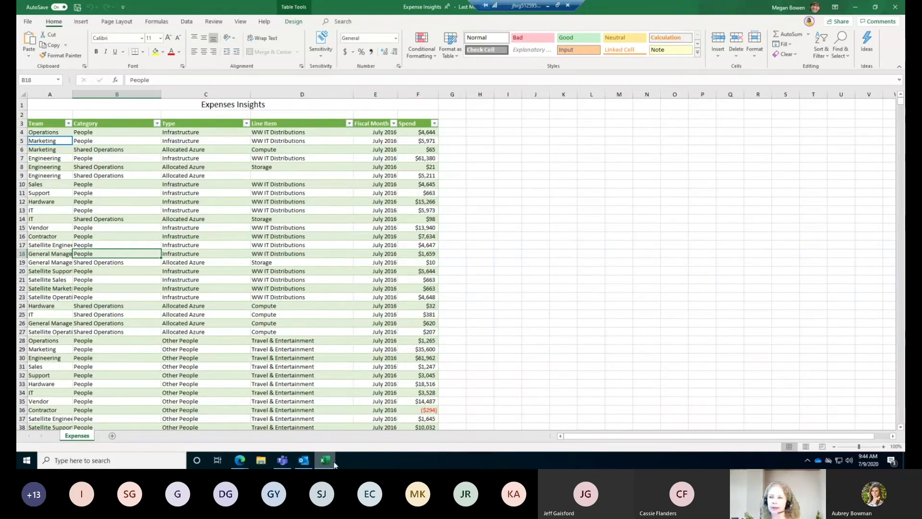
- Close Expense Insights.xlsx in both desktop Excel and the browser, returning to the General folder in SharePoint
left_click(895, 6)
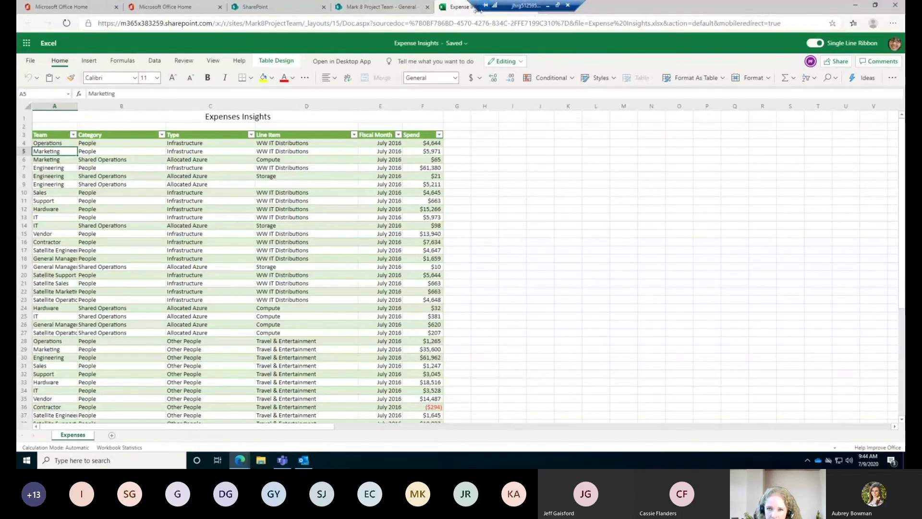
left_click_drag(479, 10, 281, 9)
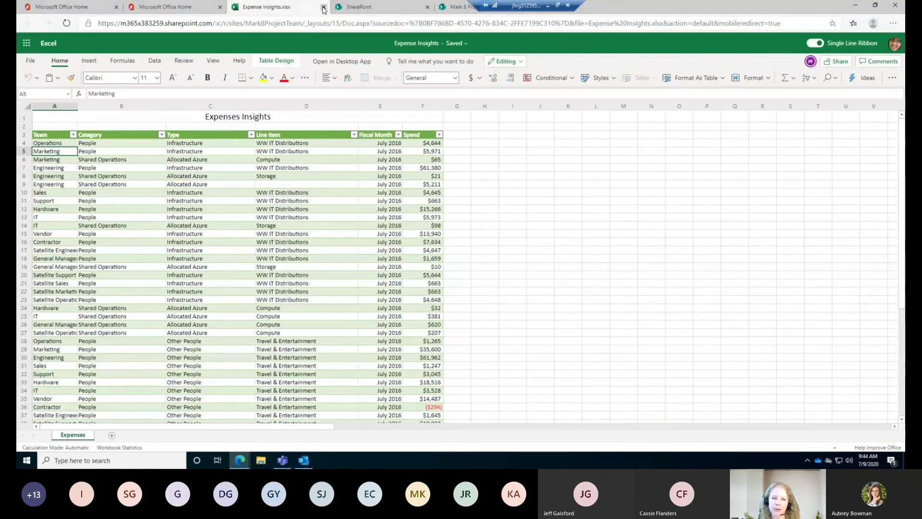
left_click(323, 7)
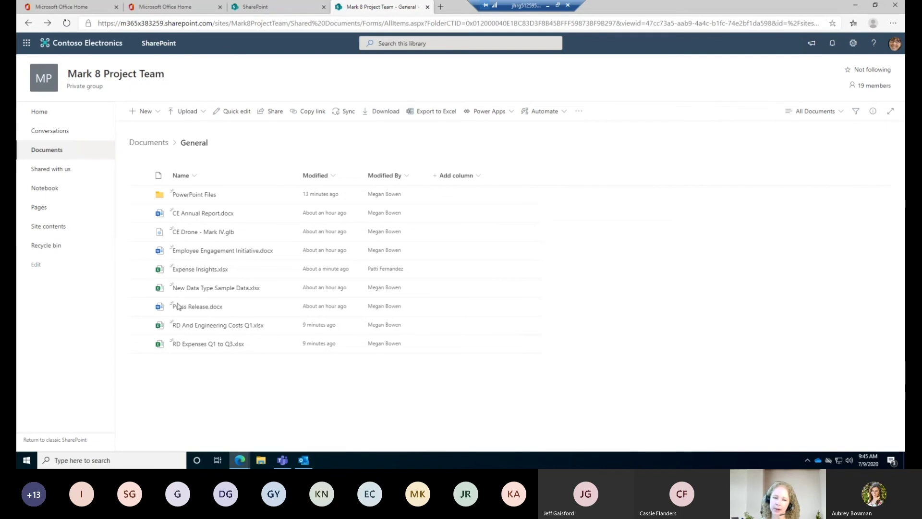
- Open the version history of Expense Insights.xlsx and examine the actions available for version 3.0
mouse_move(177, 275)
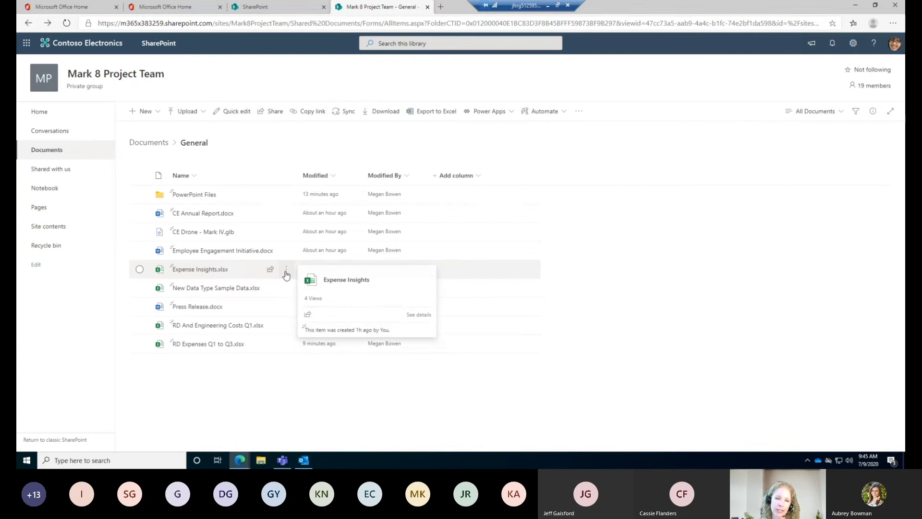
right_click(200, 270)
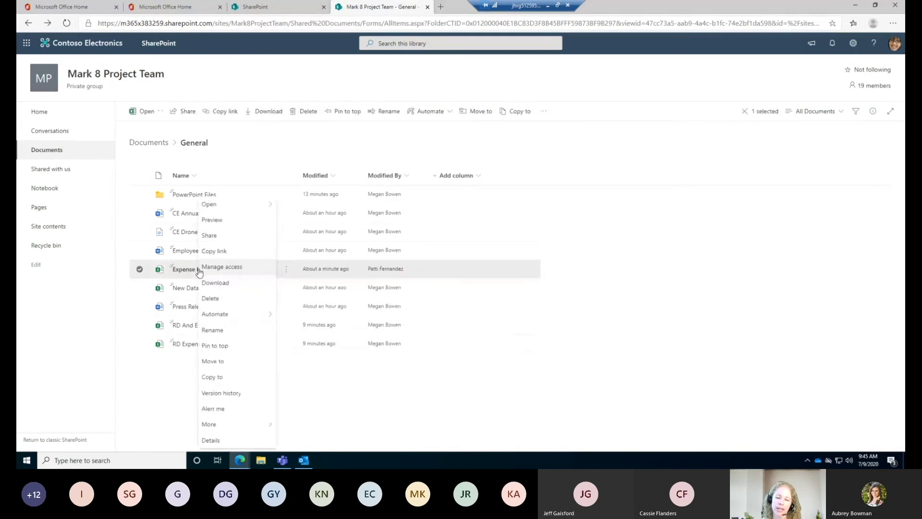
left_click(227, 393)
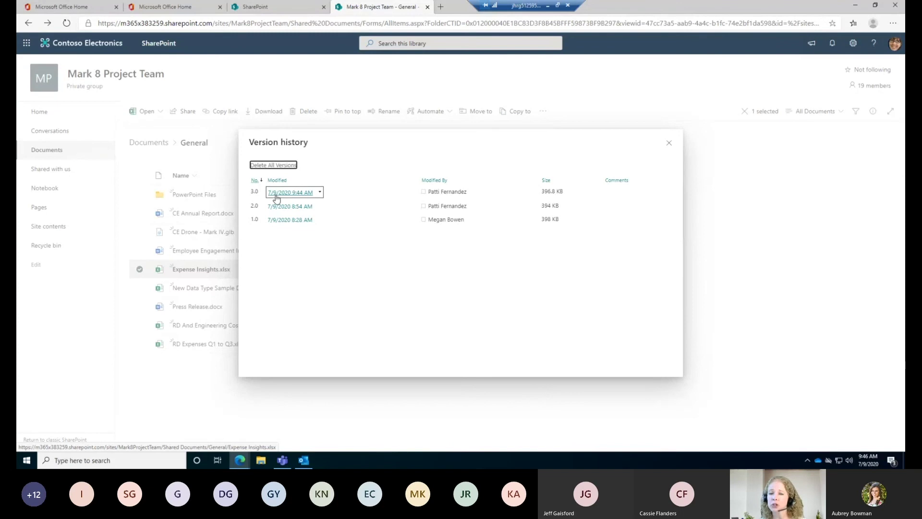
left_click(320, 193)
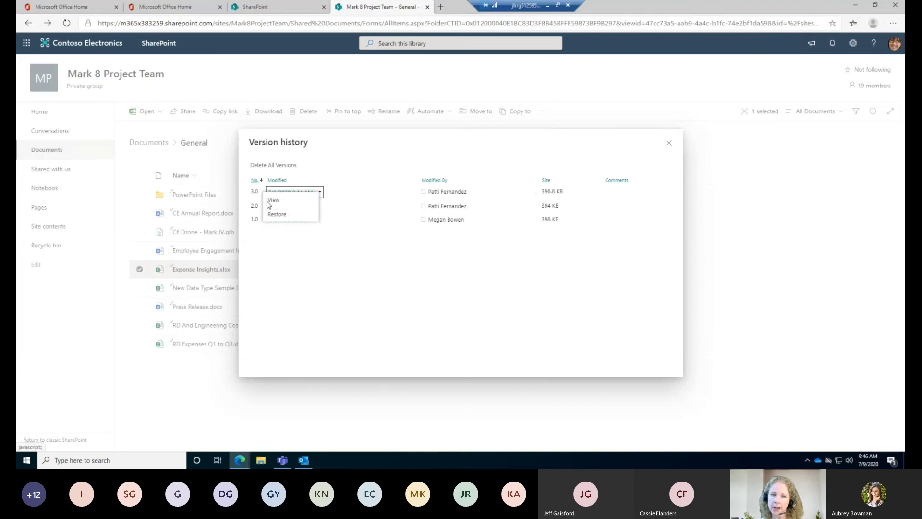
left_click(298, 247)
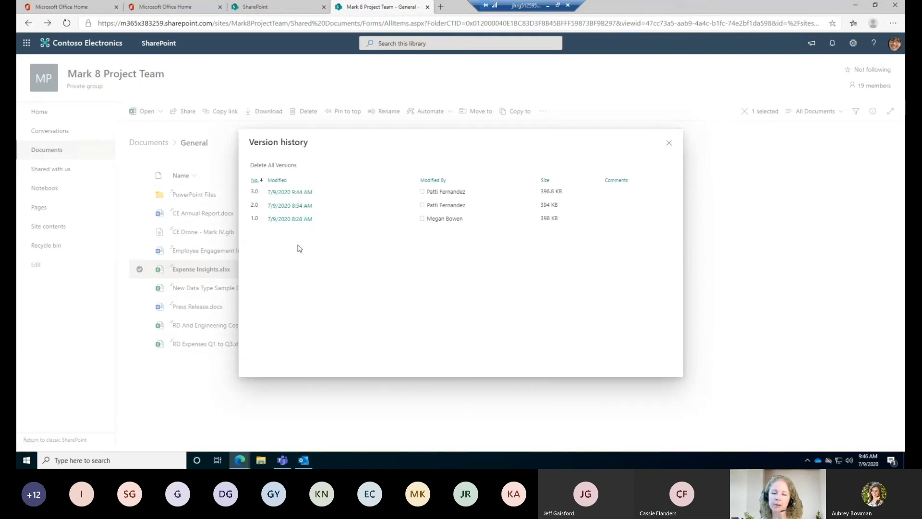
left_click(296, 197)
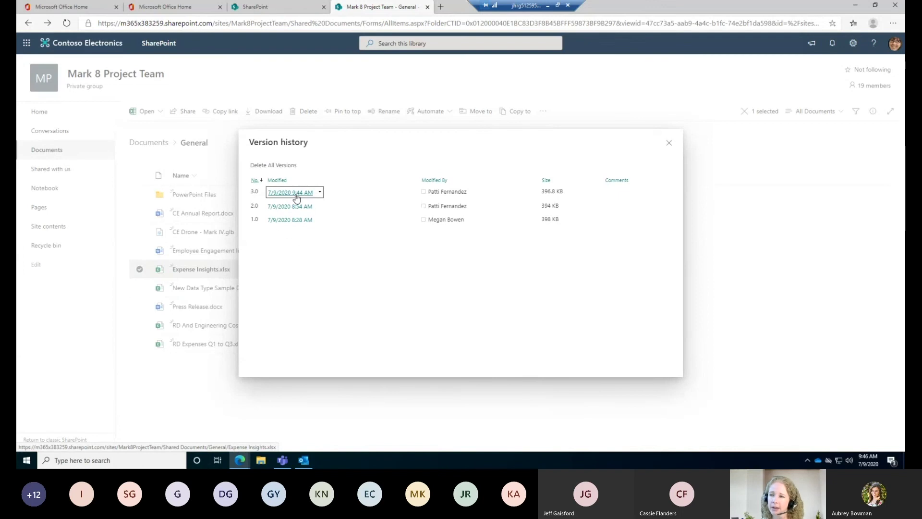
- Restore version 2.0 of Expense Insights.xlsx as the current version and review the updated version list
mouse_move(294, 212)
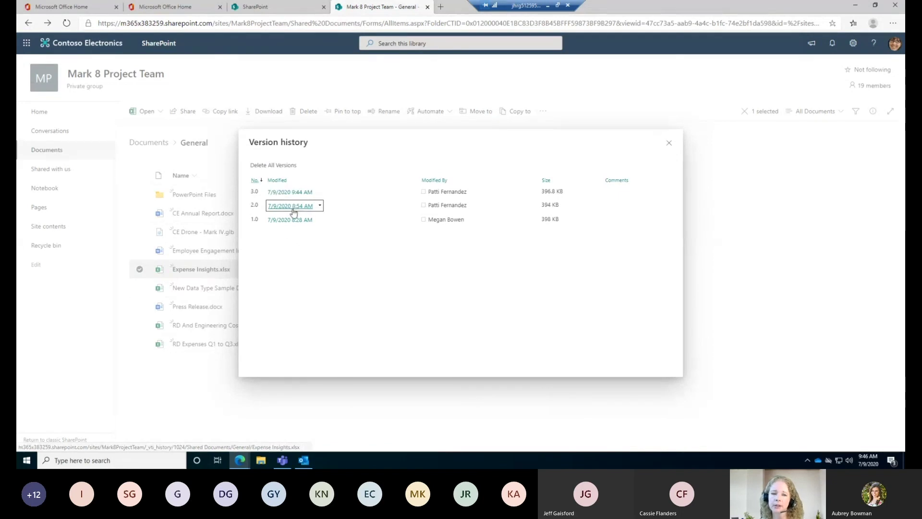
left_click(320, 206)
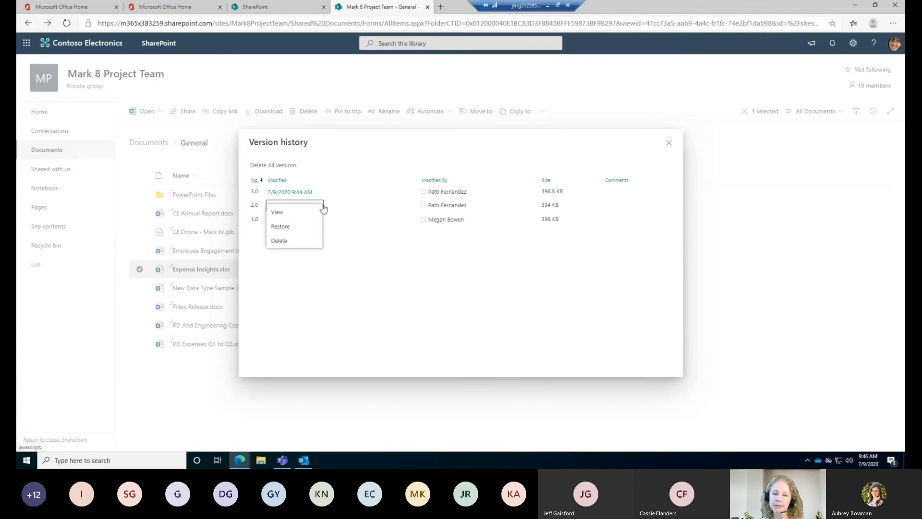
left_click(286, 232)
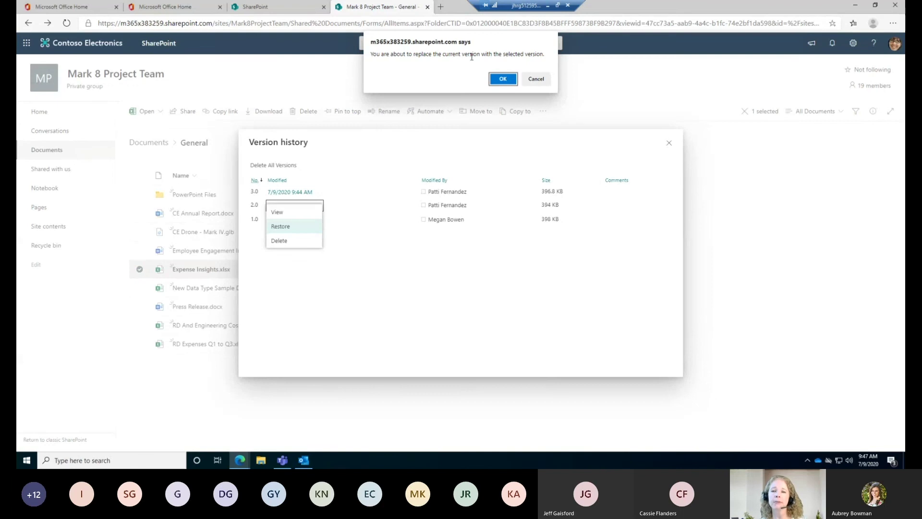
left_click(502, 78)
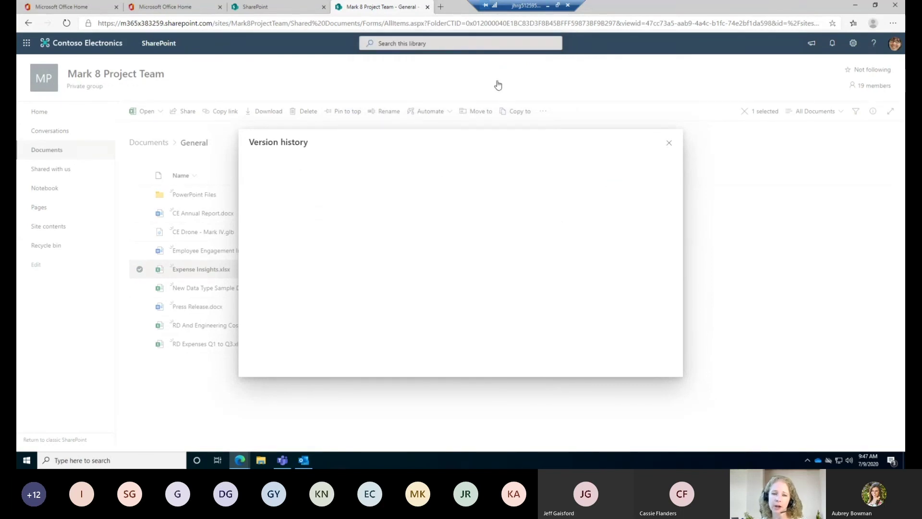
mouse_move(287, 194)
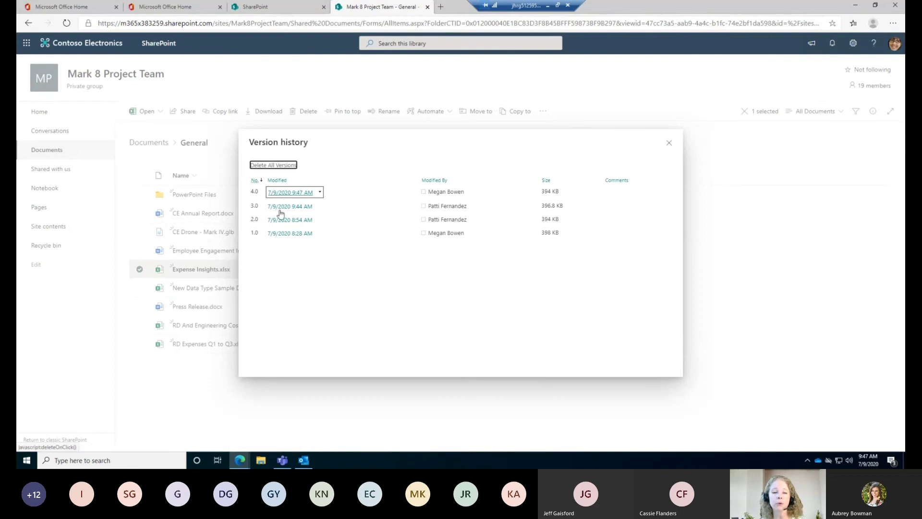
mouse_move(277, 223)
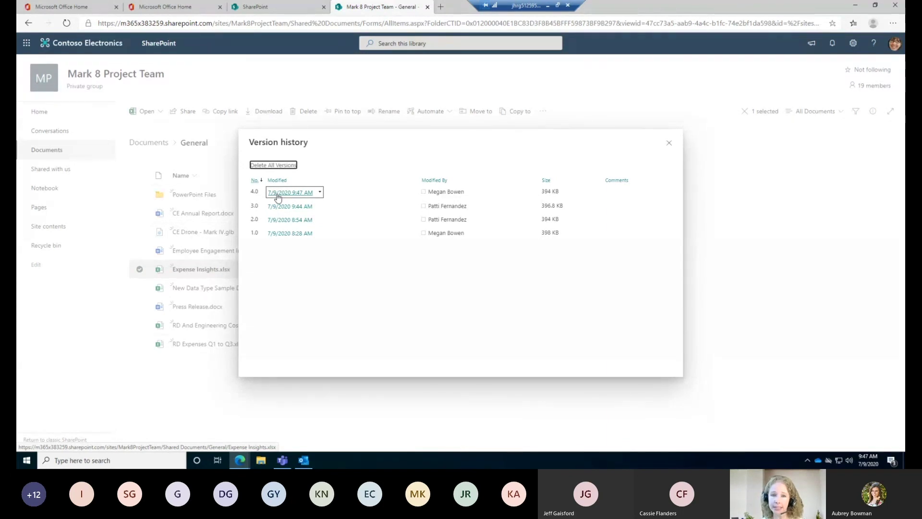
- Close the version history of Expense Insights.xlsx and view the Mark 8 Project Team group card
key("ctrl")
key("ctrl")
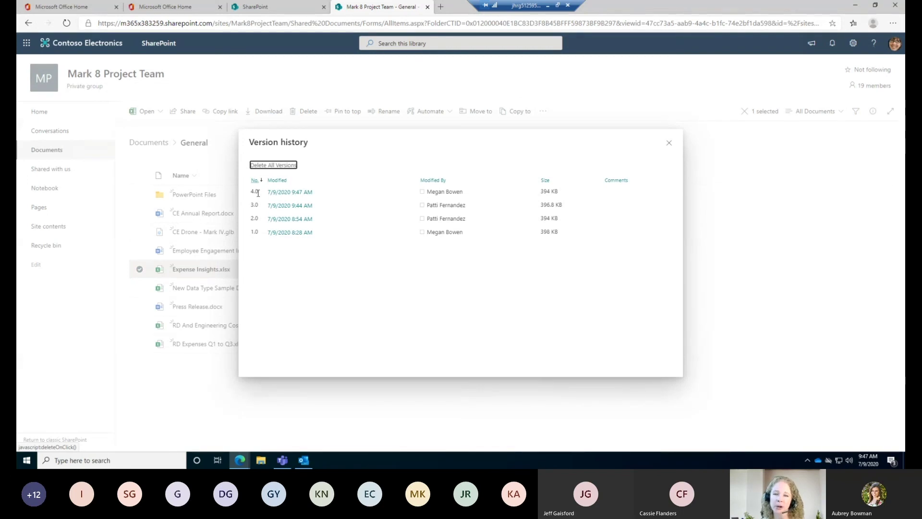
left_click(668, 143)
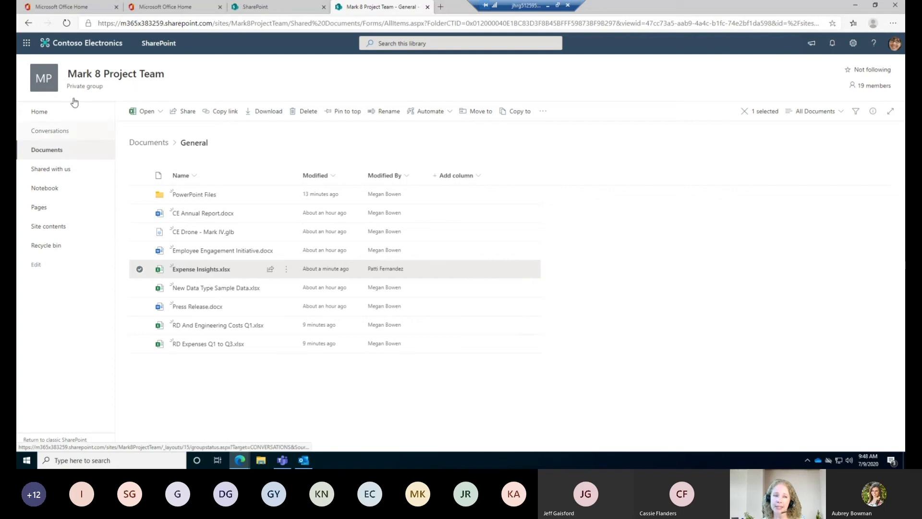
mouse_move(108, 80)
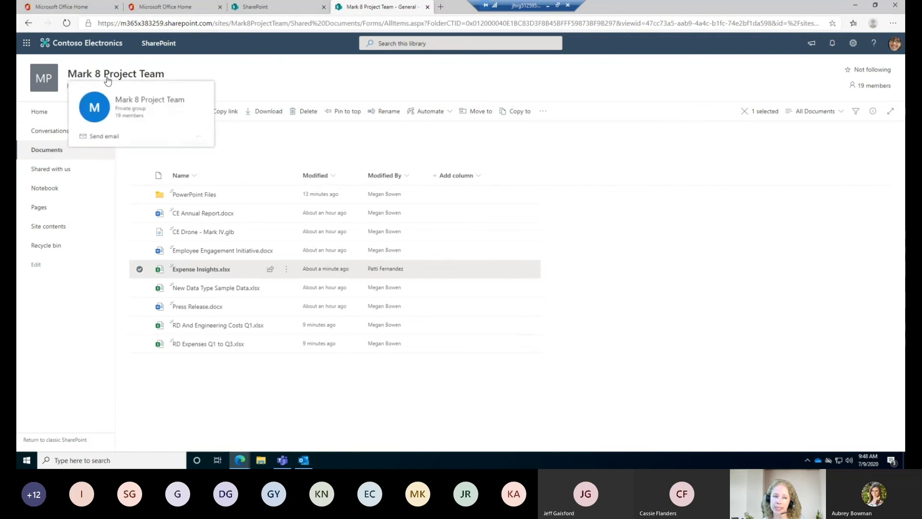
- Return to the top level of the Mark 8 Project Team document library and open the Research and Development folder
left_click(45, 151)
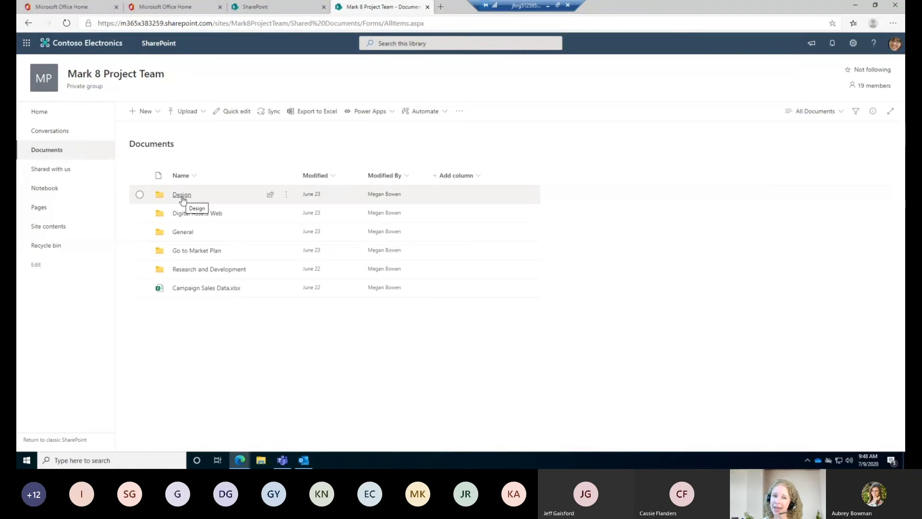
left_click(183, 233)
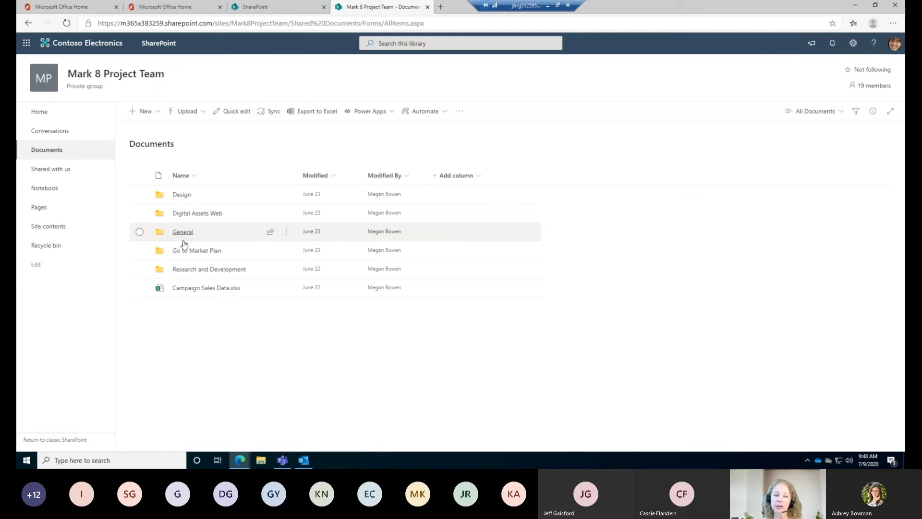
left_click(182, 270)
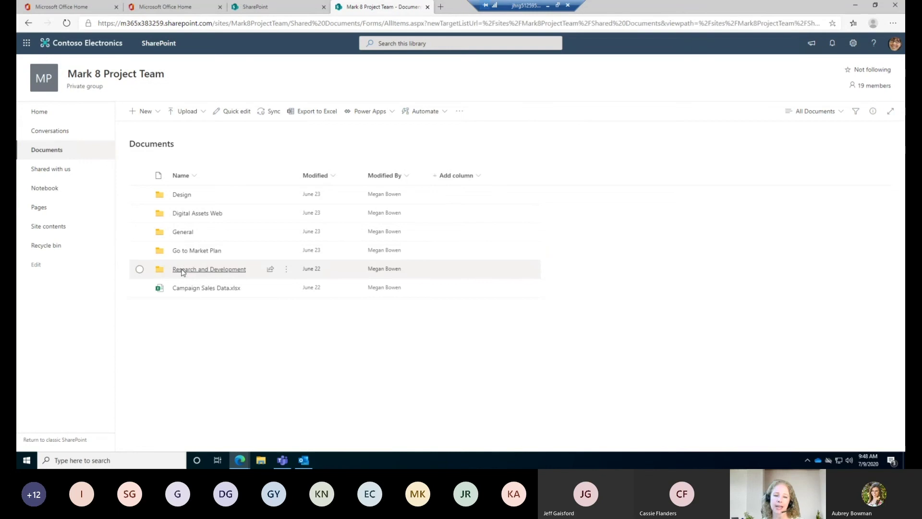
mouse_move(182, 272)
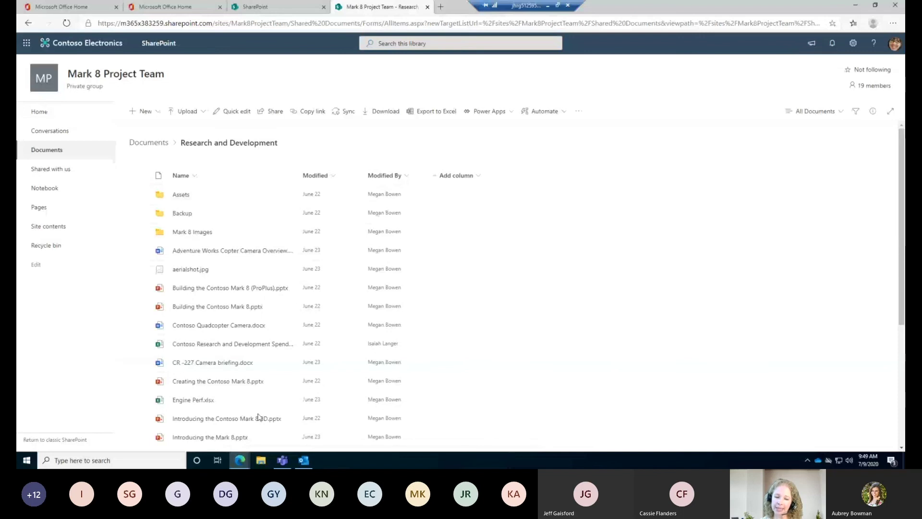
- Switch to Teams to locate the Open in SharePoint option for the General channel's files, and return to the SharePoint browser window
left_click(281, 461)
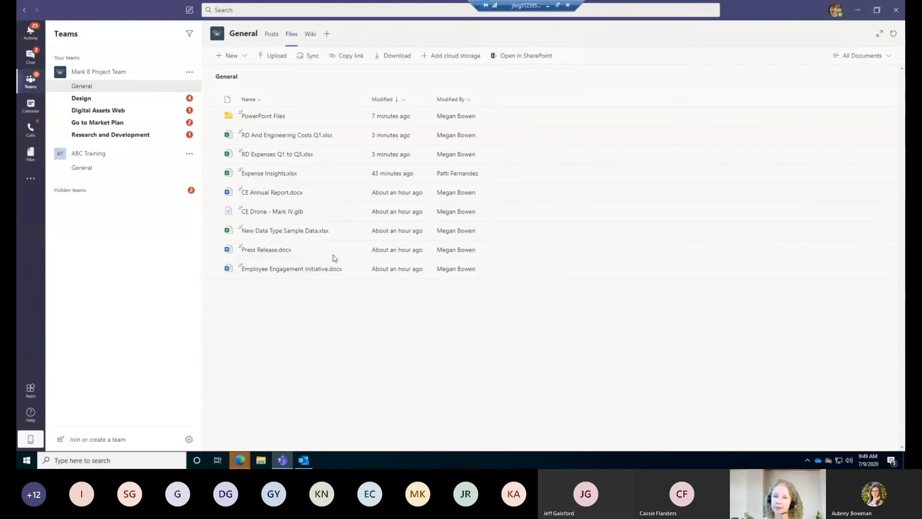
left_click(520, 62)
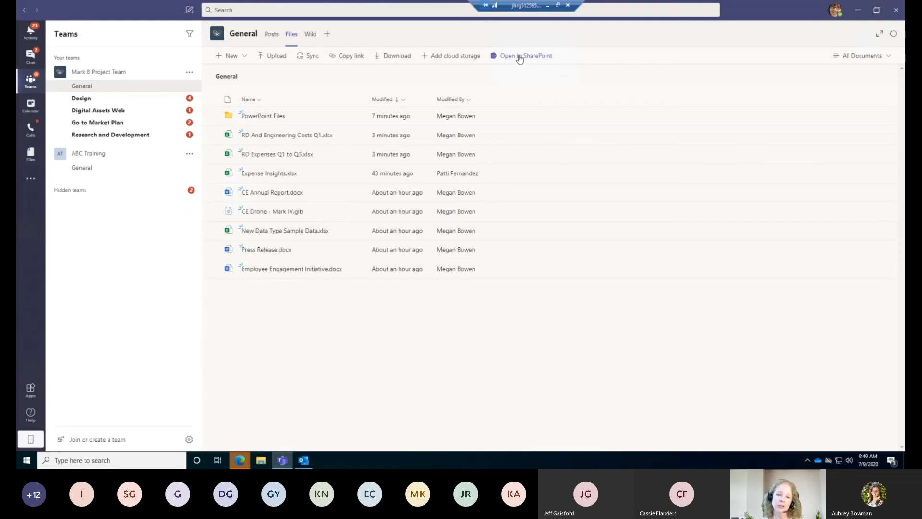
mouse_move(238, 461)
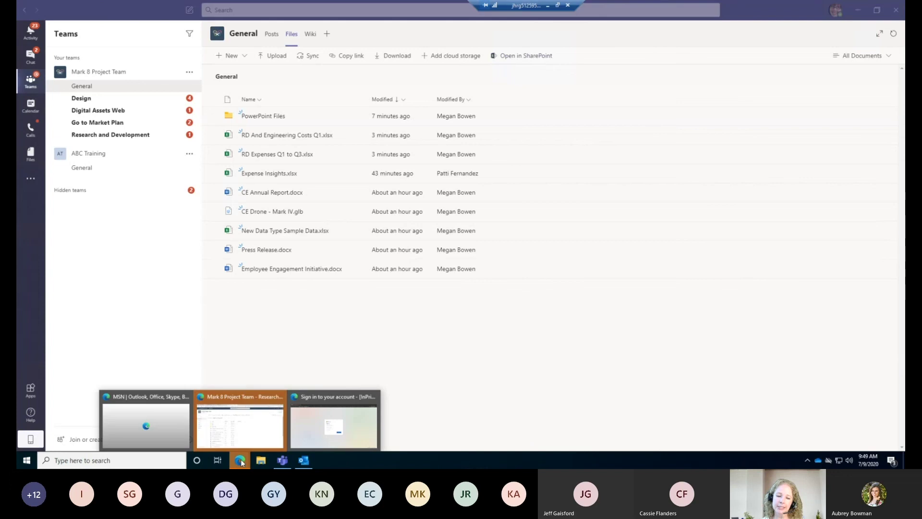
left_click(265, 428)
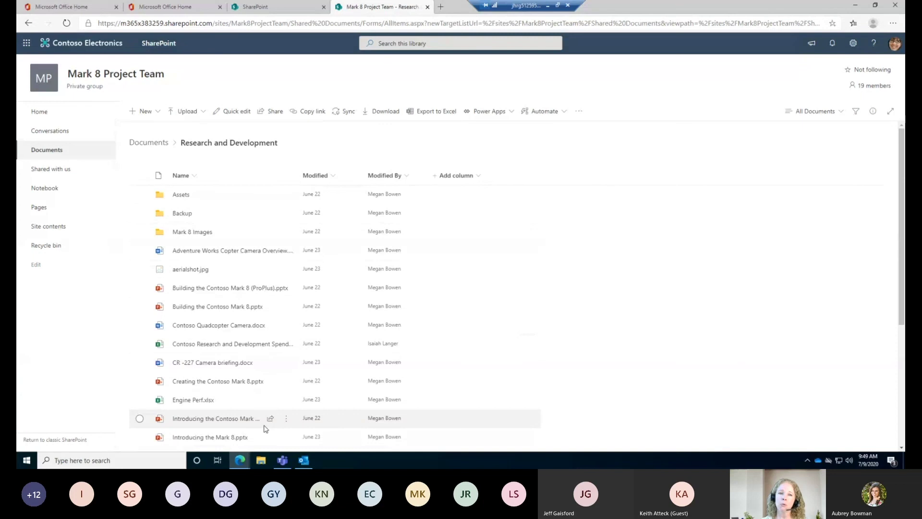
- Go to the SharePoint start page and begin creating a communication site
left_click(282, 6)
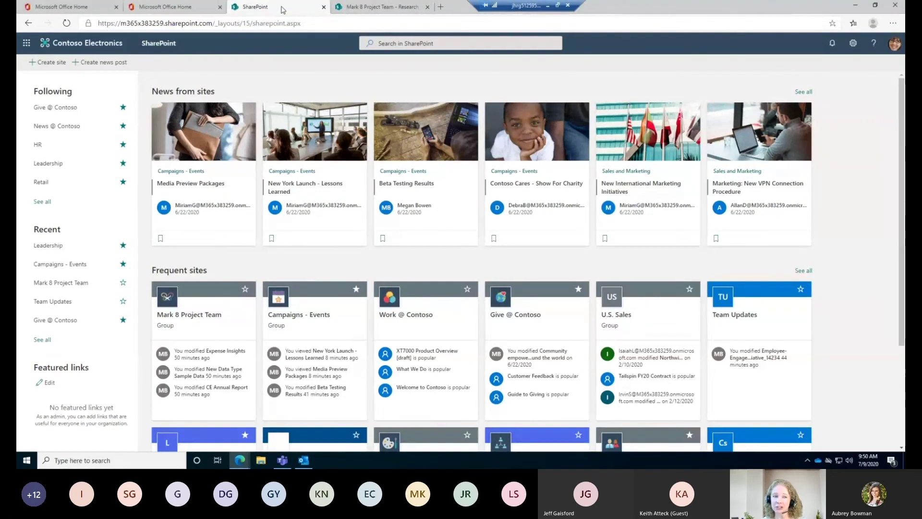
left_click(40, 68)
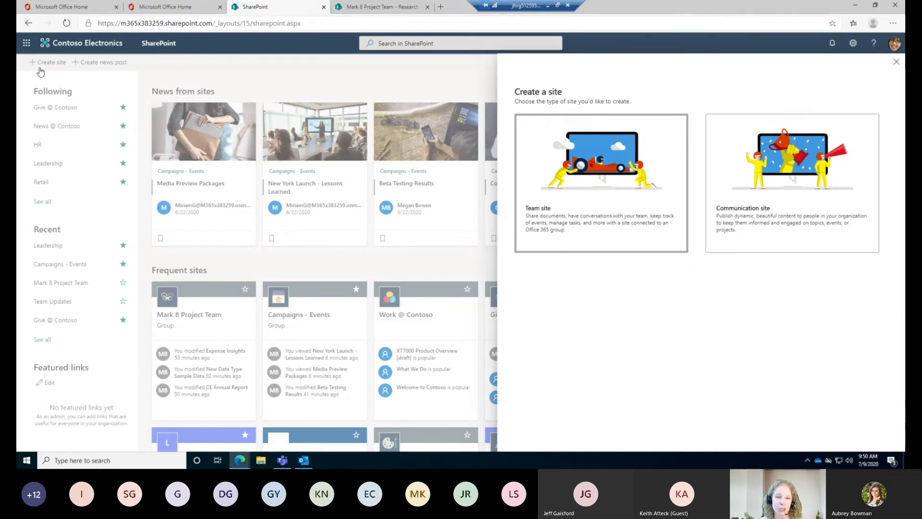
left_click(764, 187)
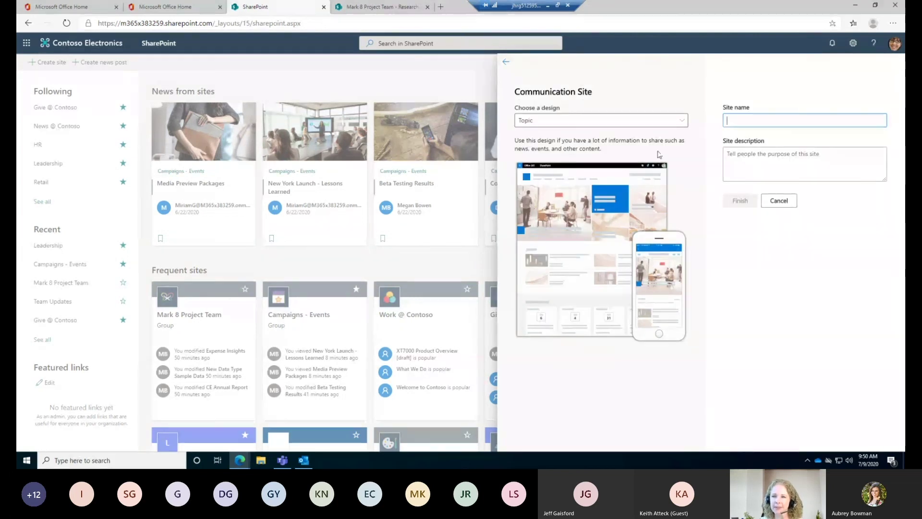
- Compare the previews of the Showcase and Topic designs for the communication site
left_click(586, 124)
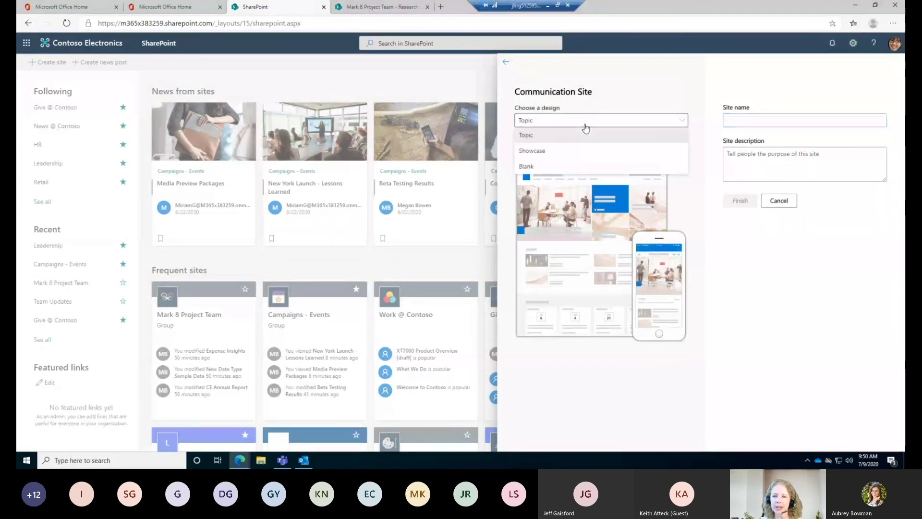
left_click(552, 152)
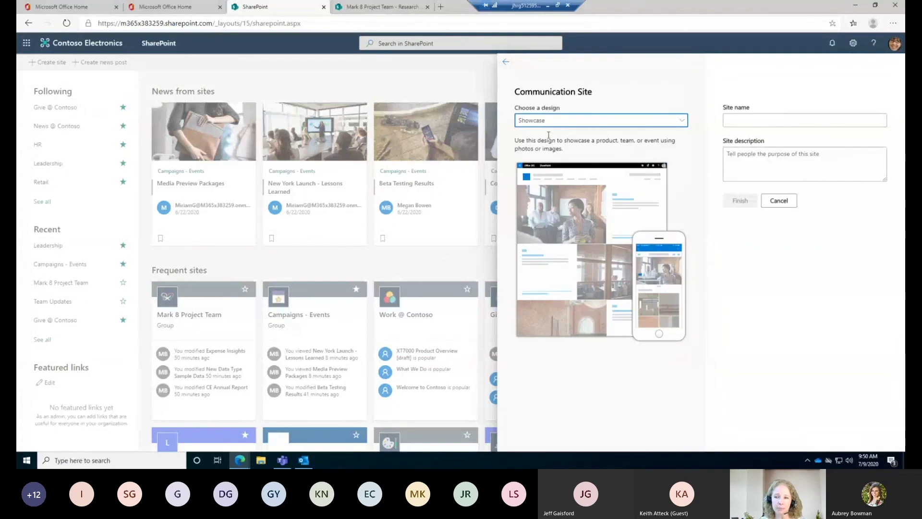
left_click(541, 123)
left_click(536, 136)
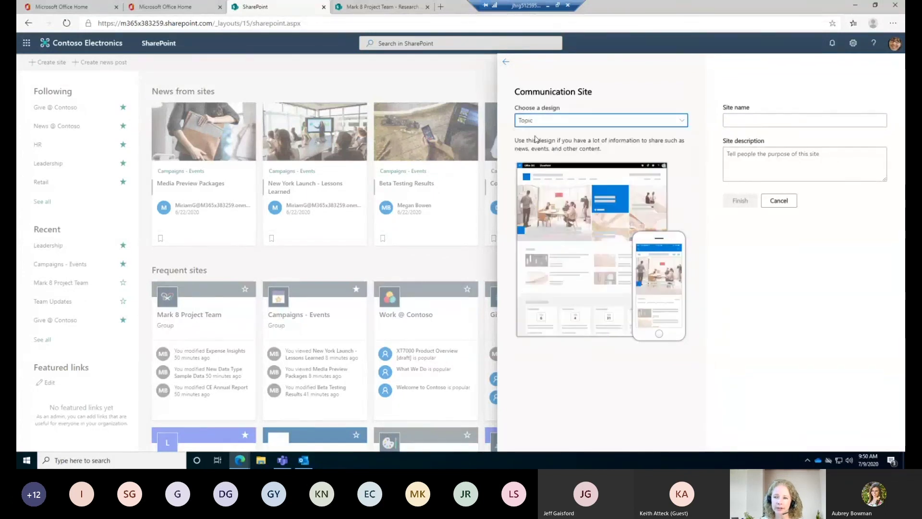
left_click(538, 122)
left_click(539, 153)
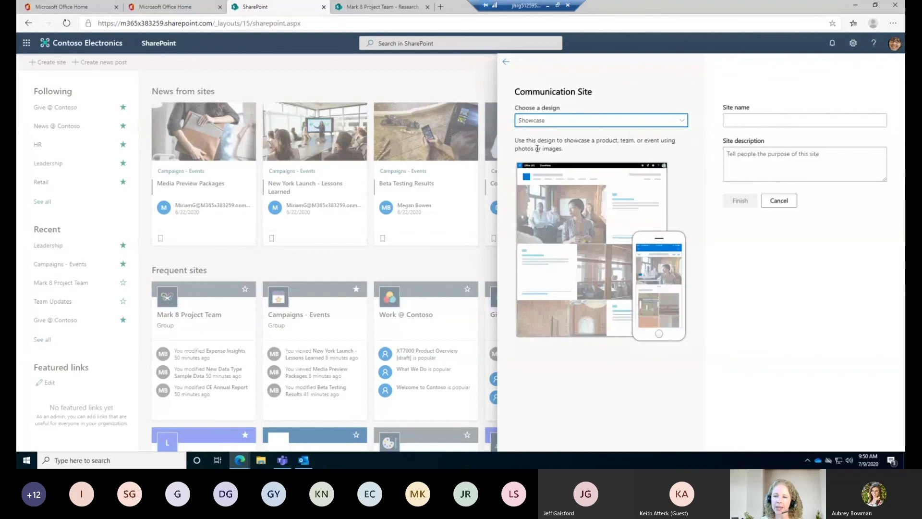
- Choose the Blank design and name the communication site "Training Updates"
left_click(536, 122)
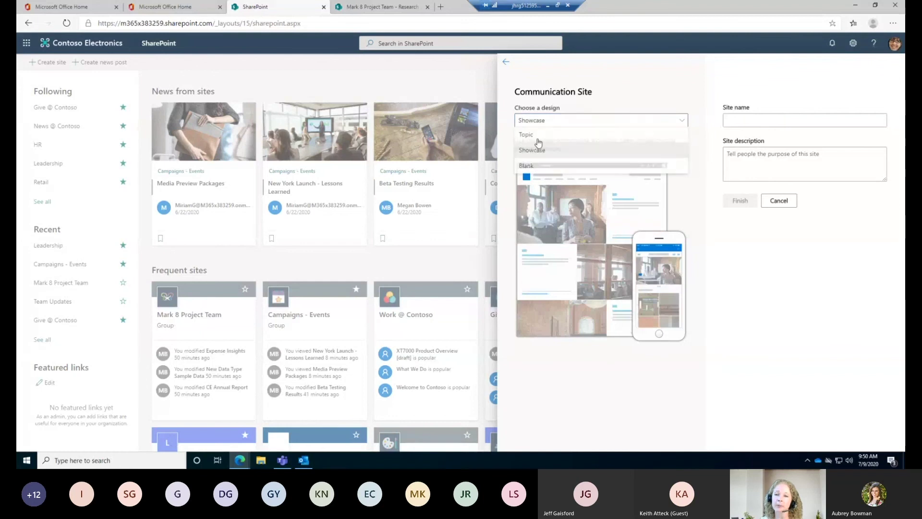
left_click(534, 169)
left_click(739, 124)
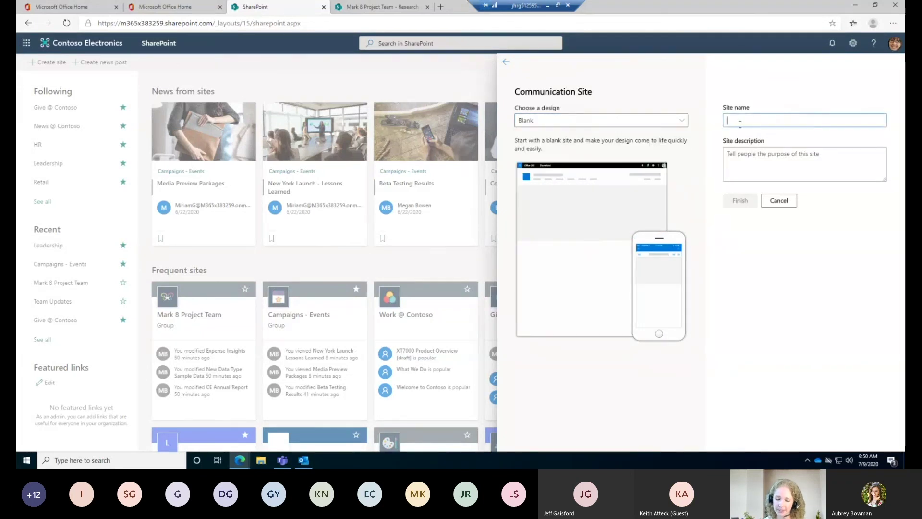
type("Training Updates")
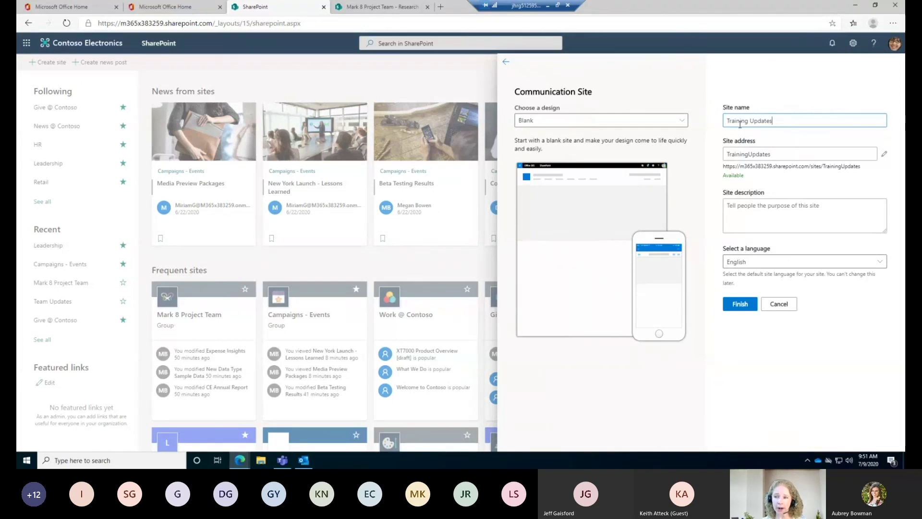
left_click(740, 124)
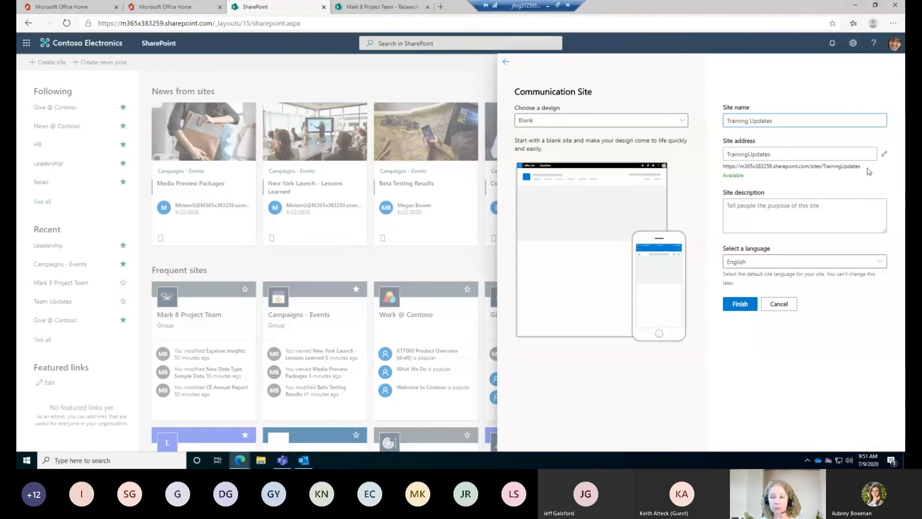
- Enter "Training Updates for Customers" as the site description
left_click(726, 210)
type("Tr")
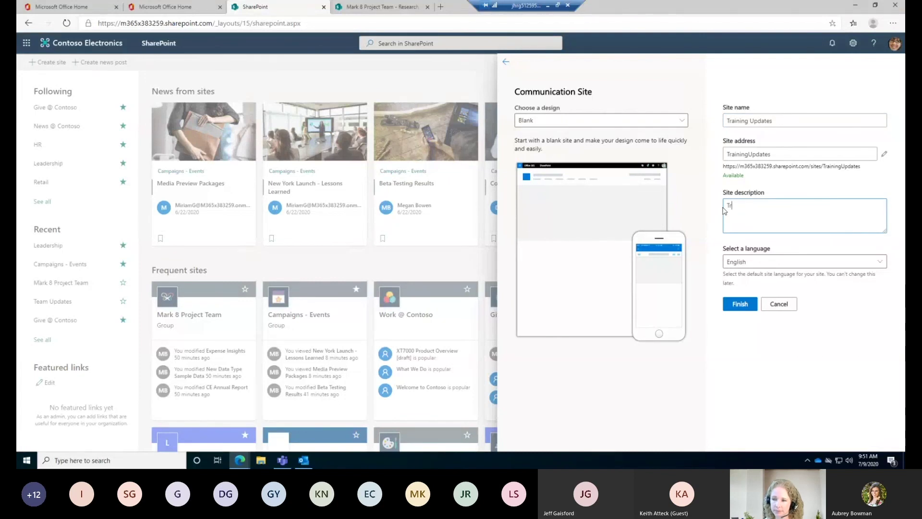
type("aining Updatse")
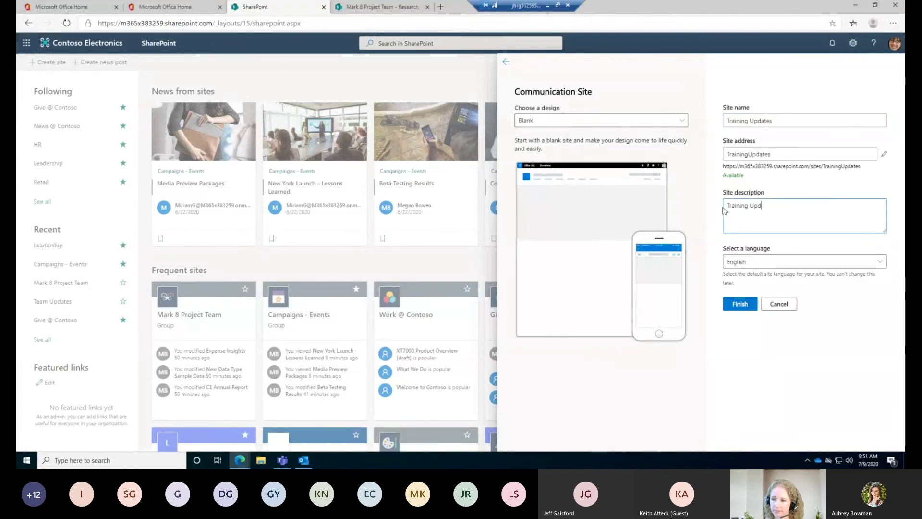
key("BackSpace")
key("BackSpace")
type("es for Customers")
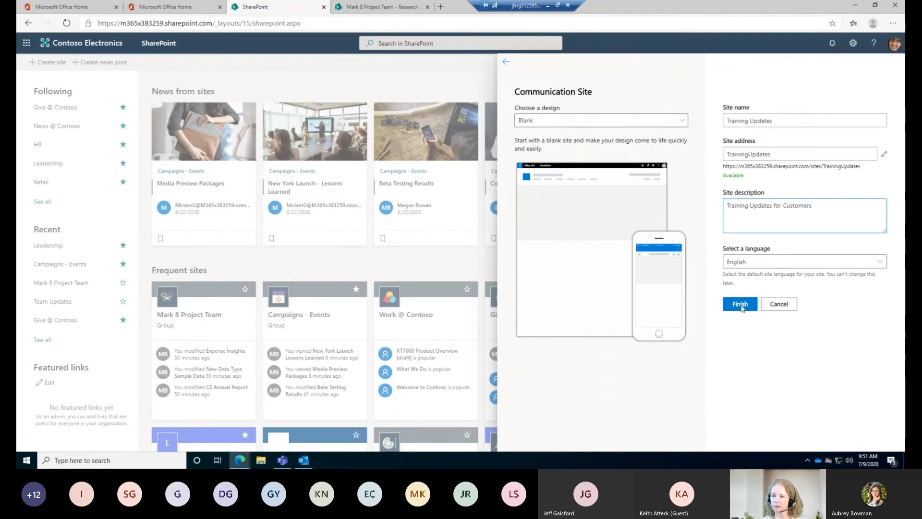
- Keep English as the site language and finish creating the Training Updates site
left_click(879, 262)
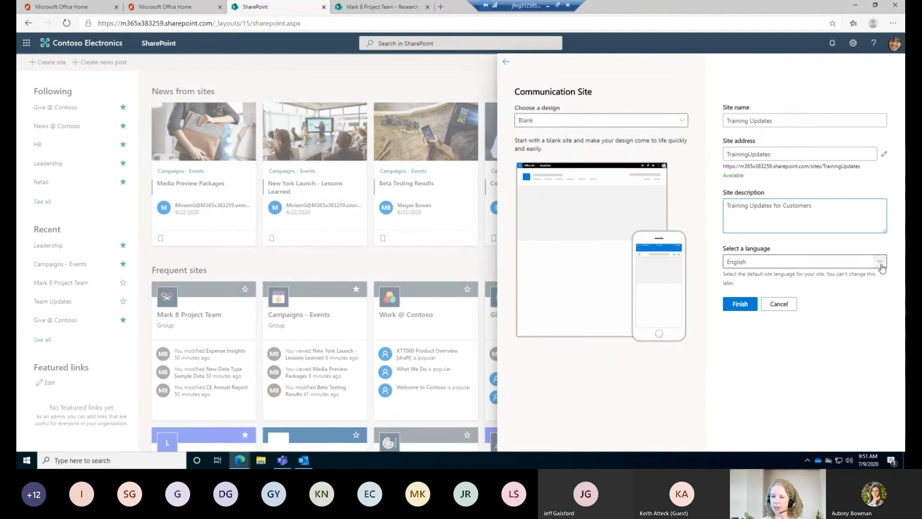
left_click(735, 263)
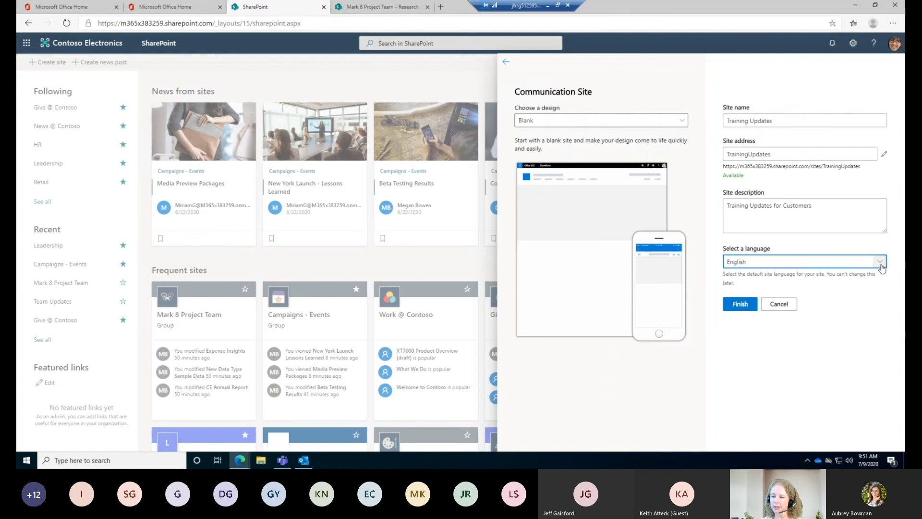
left_click(740, 304)
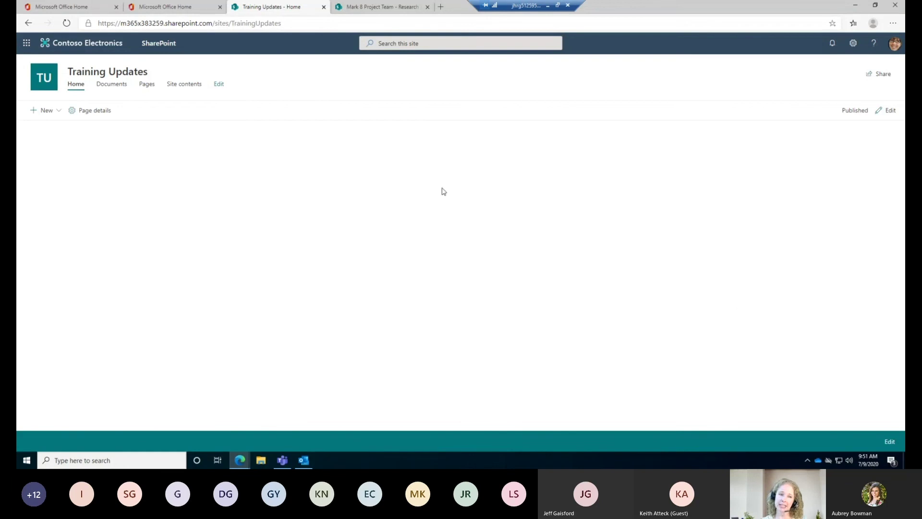
- Upload the four presentations from 6-Time for lunch - Store App BlockedCTG through 10-At the end of the day at homeCTG to the Training Updates document library
left_click(99, 81)
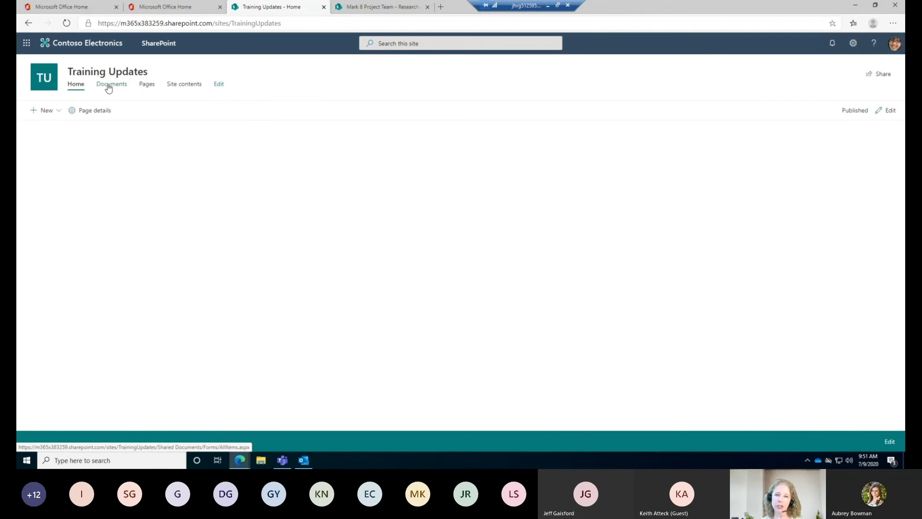
left_click(108, 85)
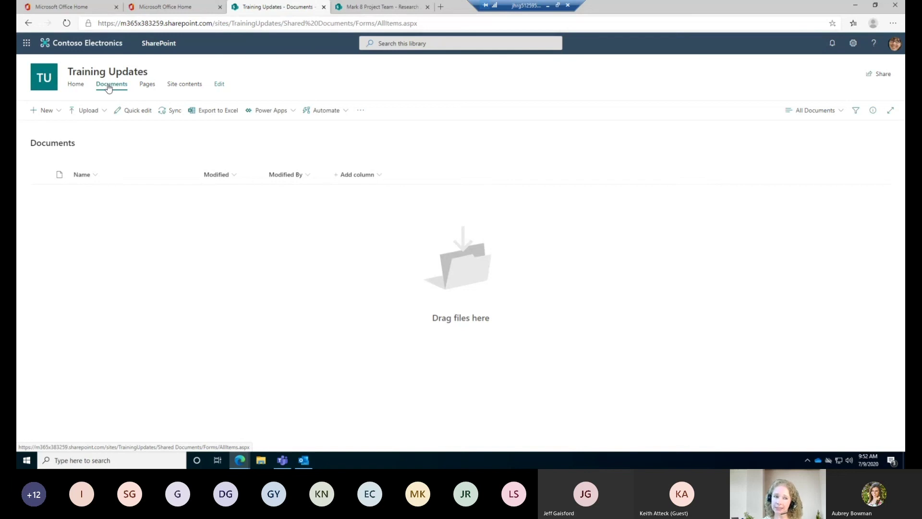
left_click(93, 114)
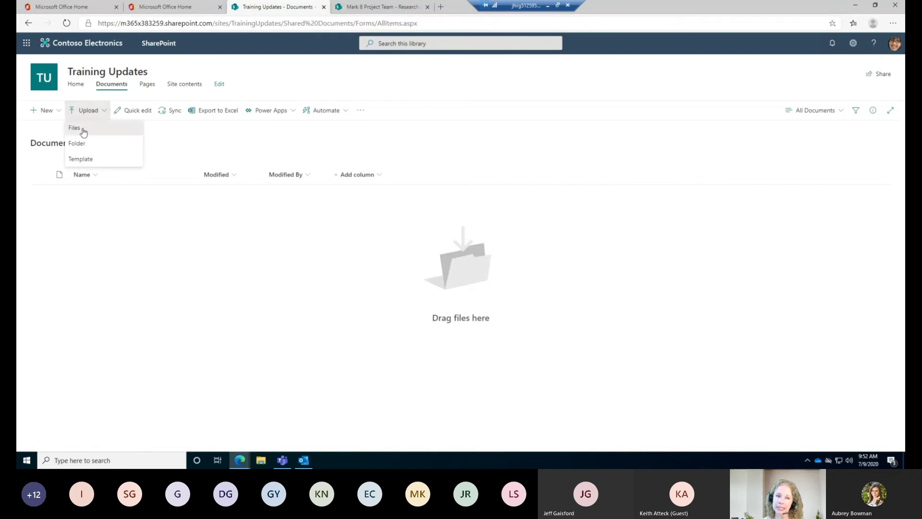
left_click(83, 132)
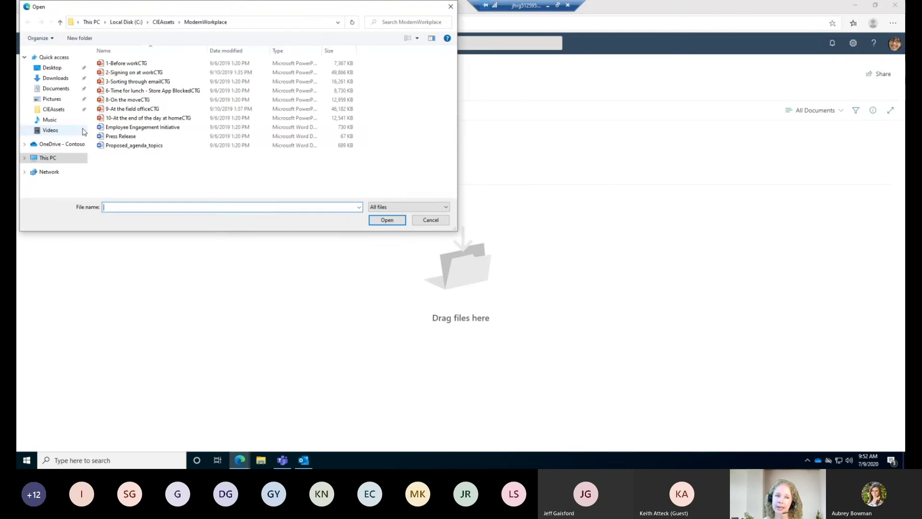
left_click(120, 90)
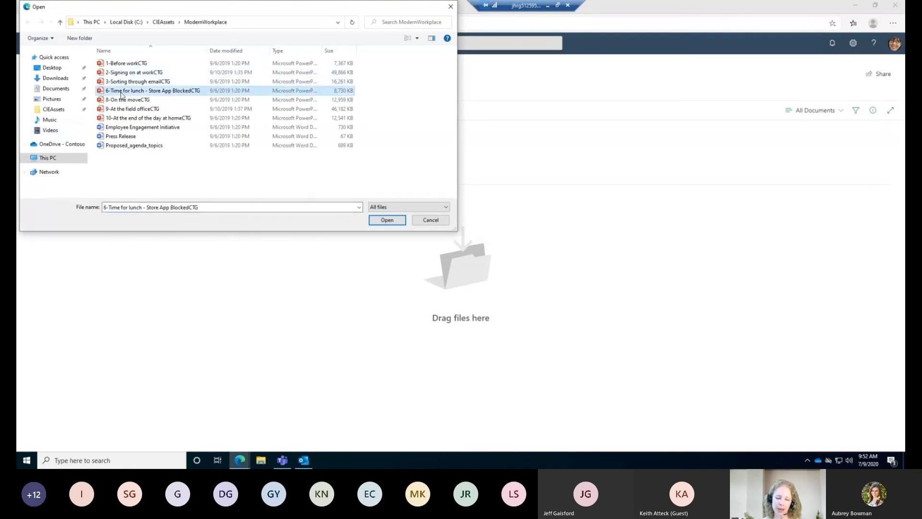
left_click(119, 118, "shift")
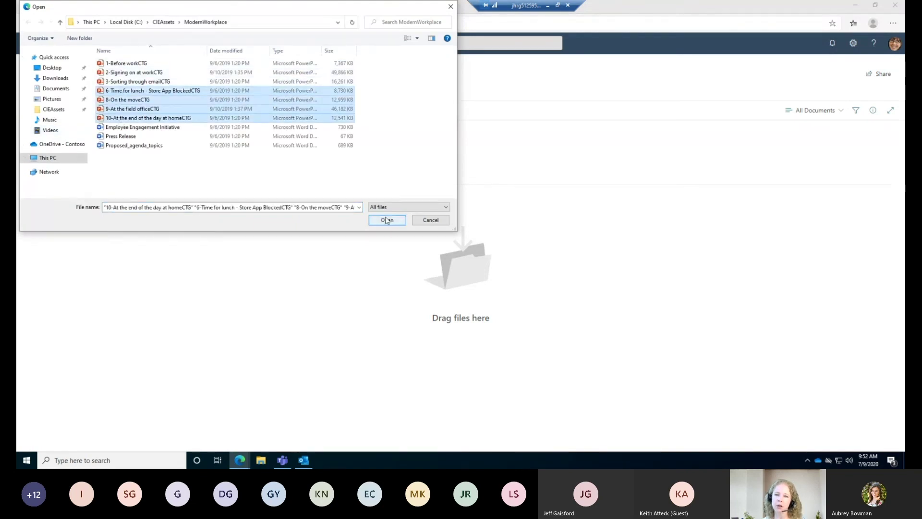
left_click(387, 222)
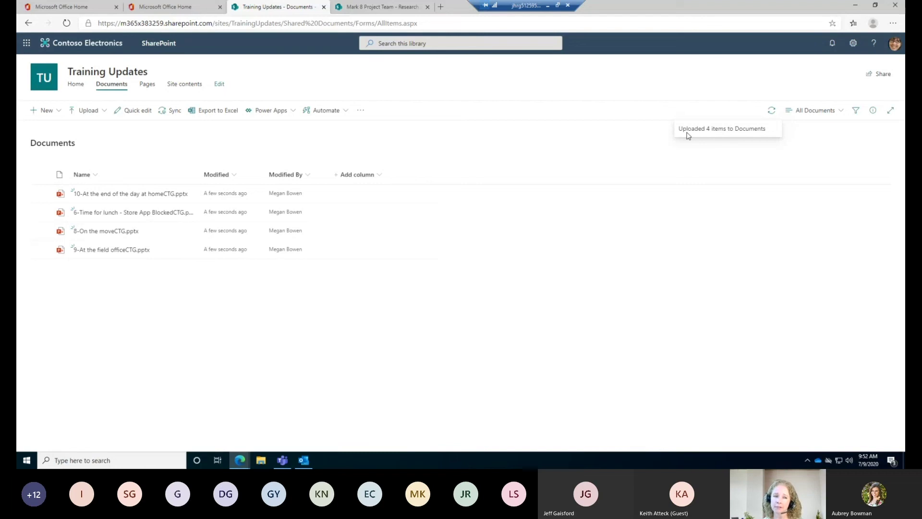
- Open the Training Updates home page for editing and add a one-third left column section
left_click(79, 87)
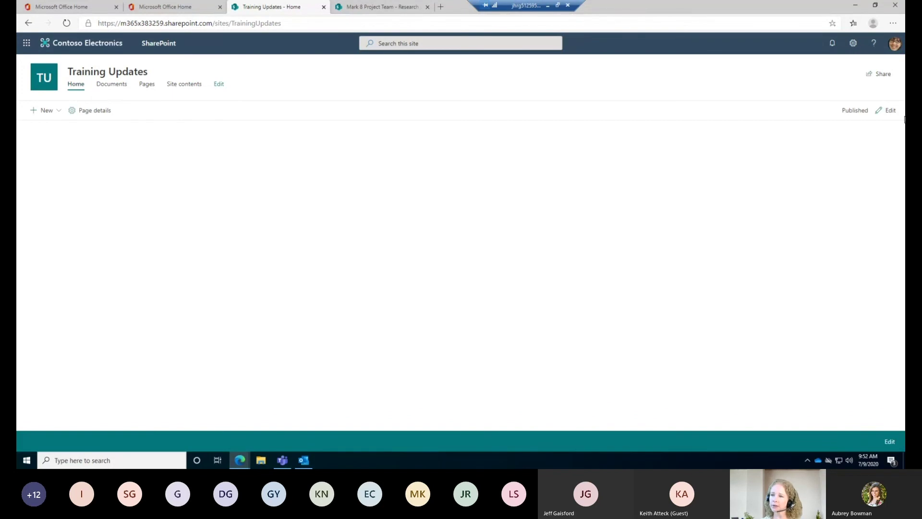
left_click(888, 110)
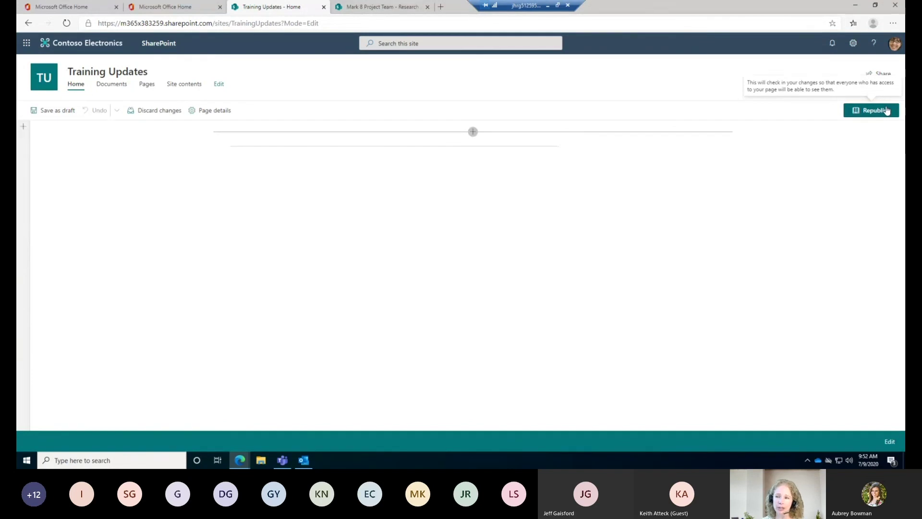
left_click(473, 133)
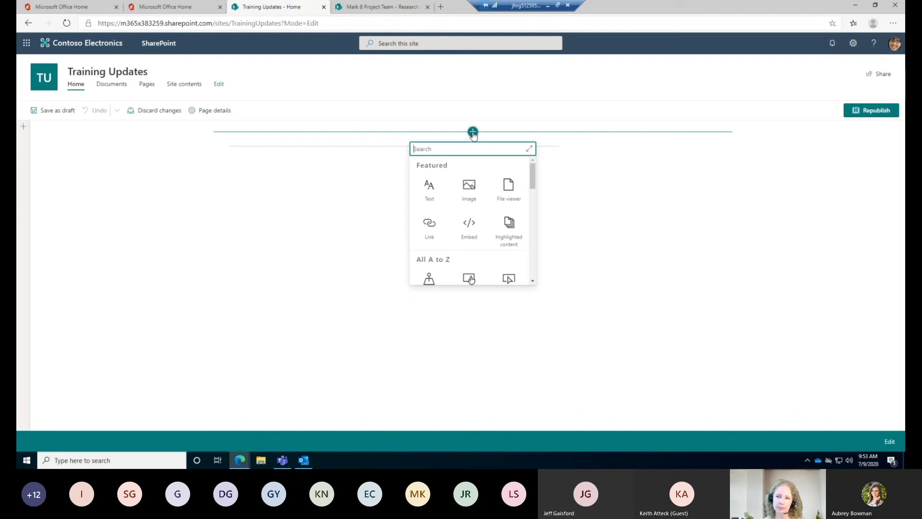
left_click(312, 178)
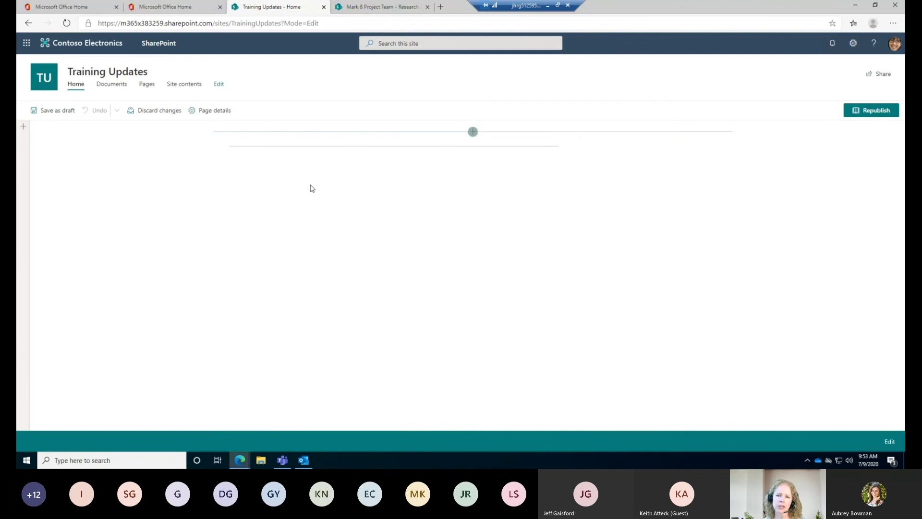
left_click(23, 127)
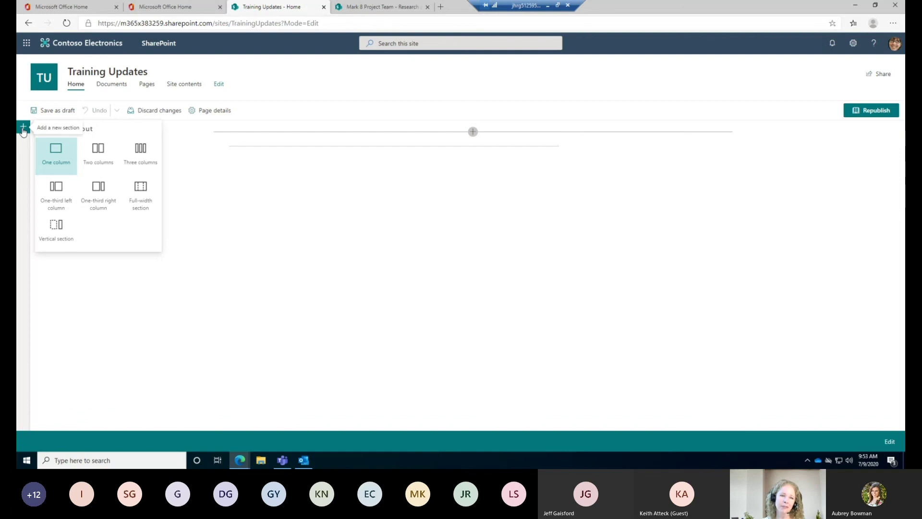
left_click(48, 202)
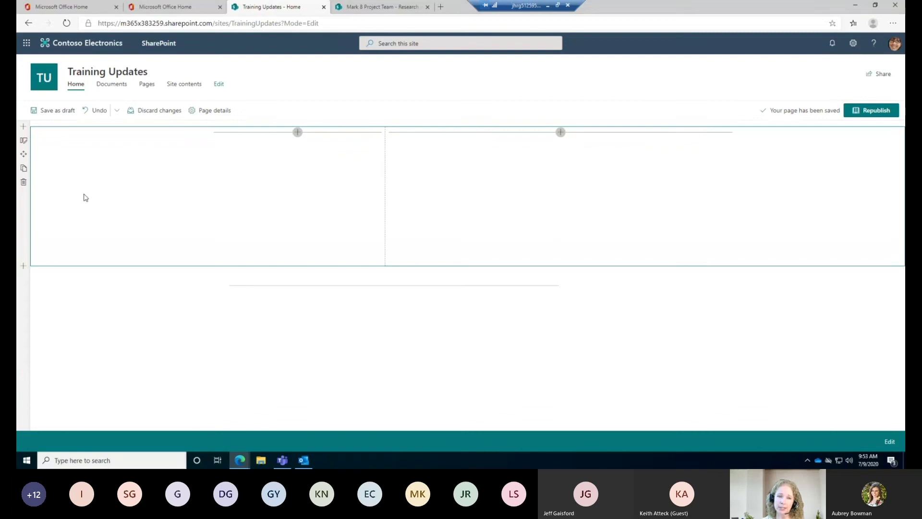
- Insert an image in the section's narrow column, using a web search for "training" and choosing the picture of a presenter teaching seated figures
left_click(297, 133)
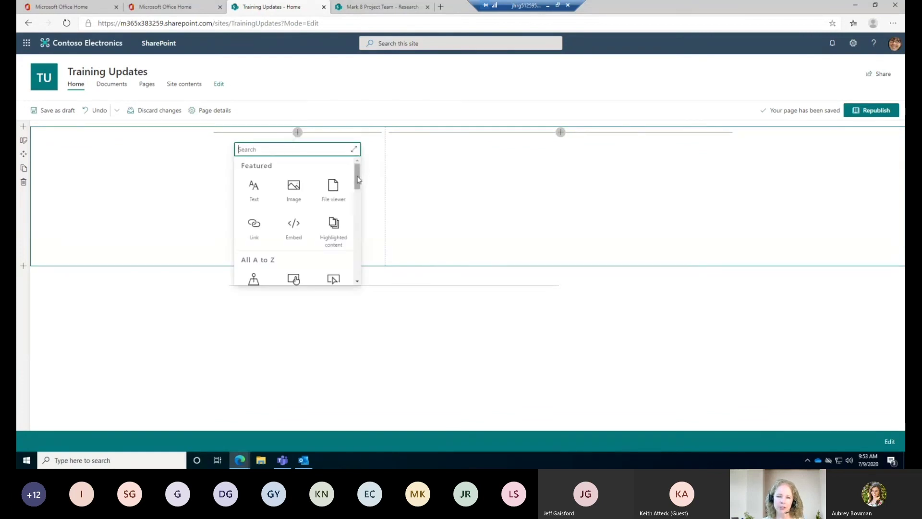
mouse_move(358, 179)
left_mouse_down()
mouse_move(358, 188)
mouse_move(354, 166)
left_mouse_up()
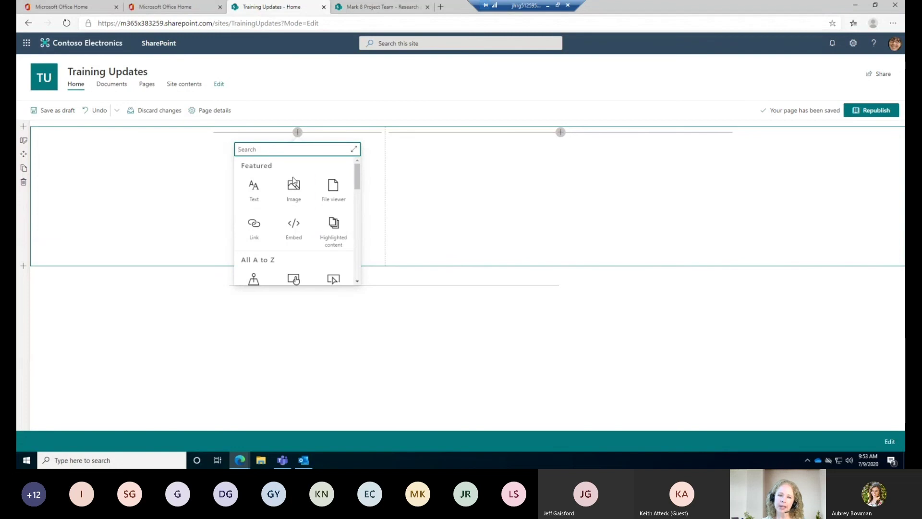
left_click(291, 193)
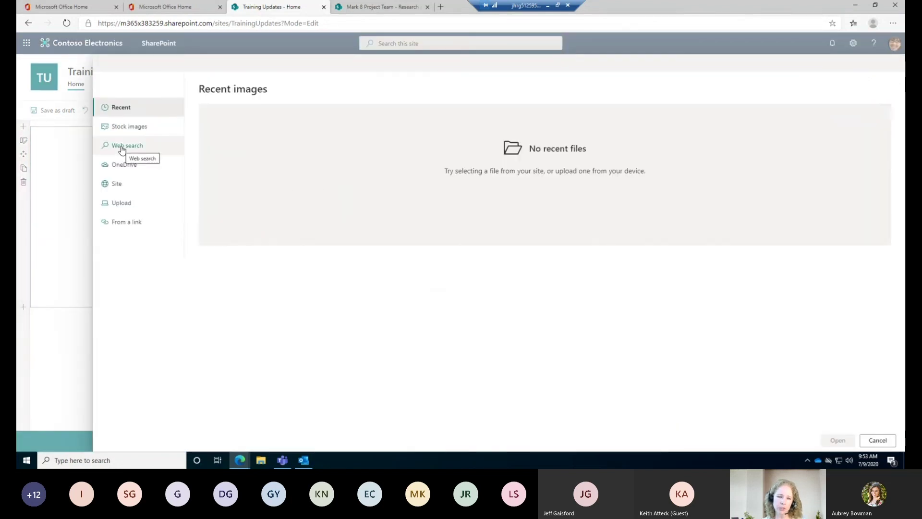
left_click(123, 149)
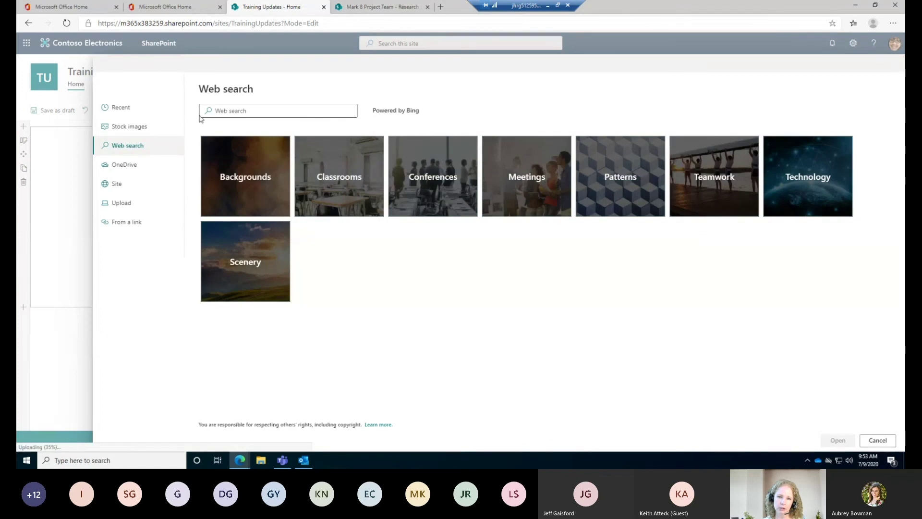
left_click(236, 111)
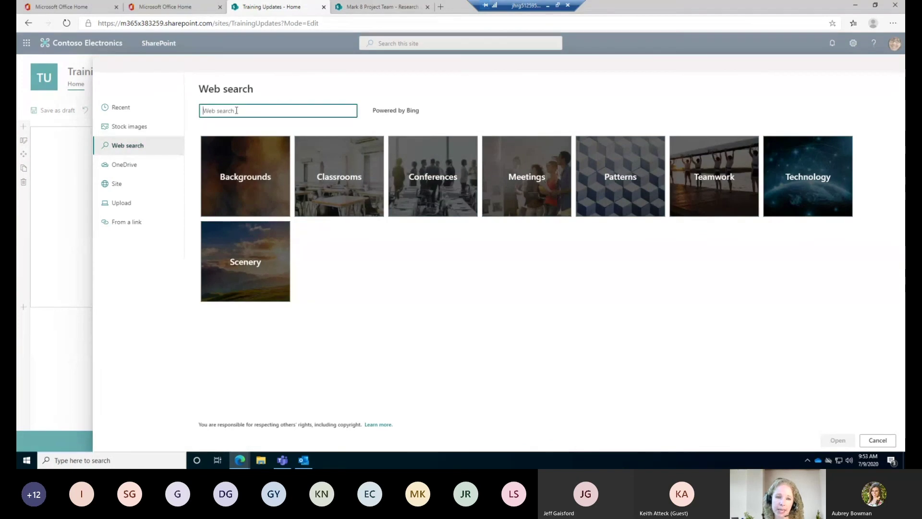
type("traiin")
key("BackSpace")
key("BackSpace")
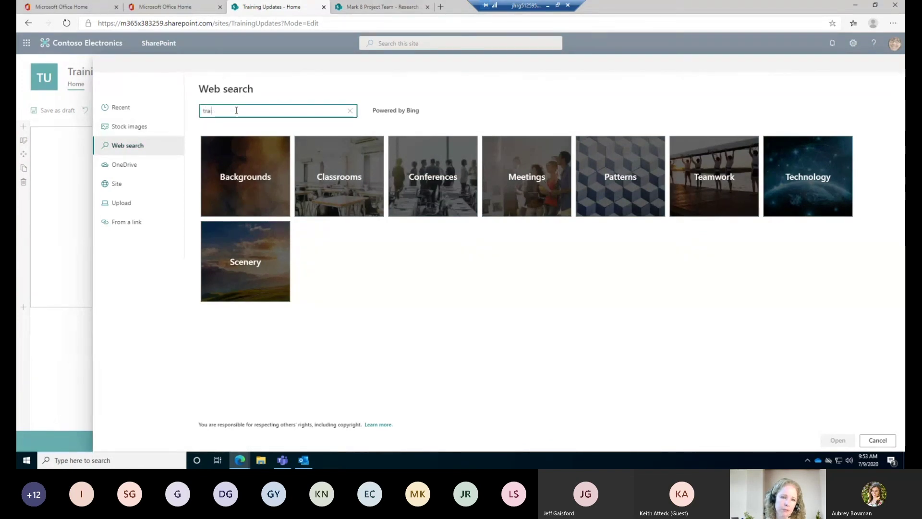
type("nib")
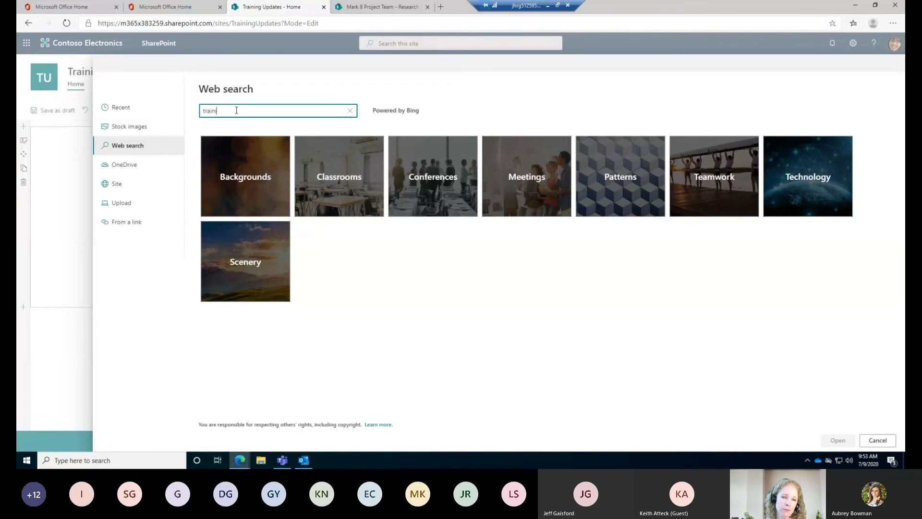
type("ng")
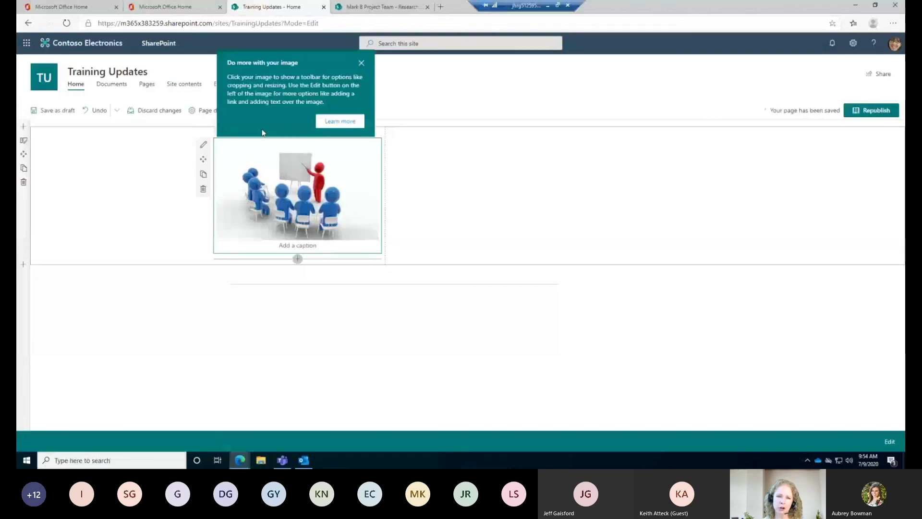
- Dismiss the image tip and left-align the training image within its column
left_click(361, 64)
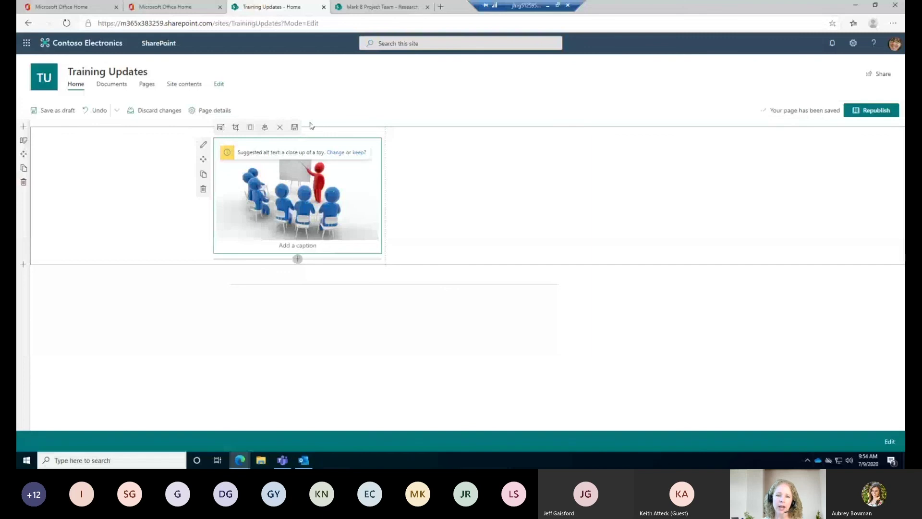
left_click(265, 128)
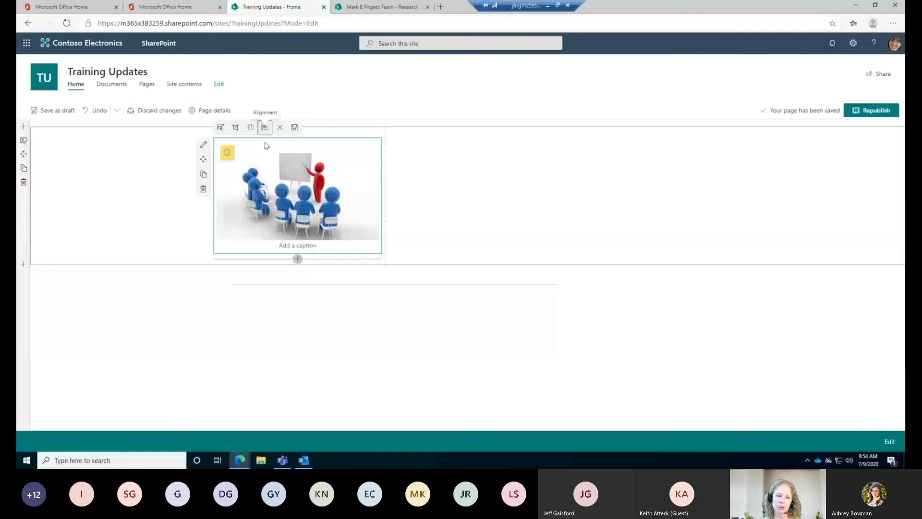
left_click_drag(216, 208, 56, 139)
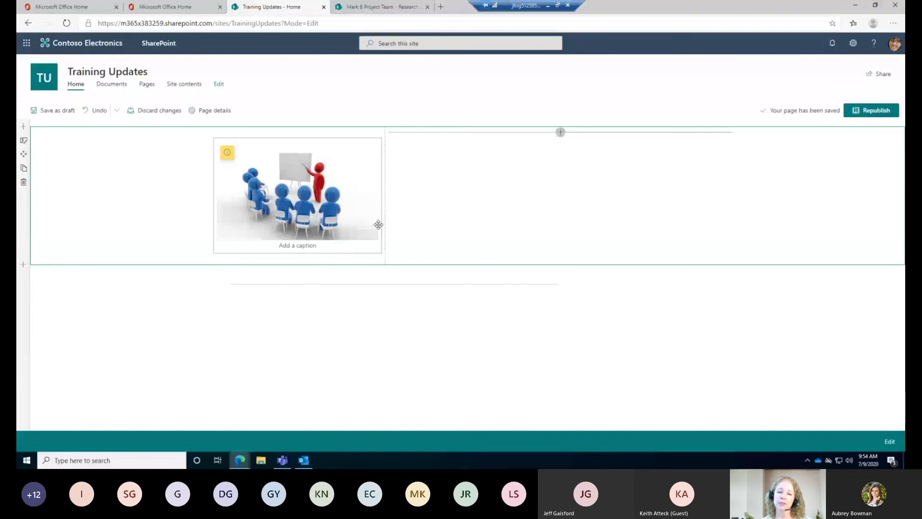
- Caption the training image "Training in Action"
left_click(296, 245)
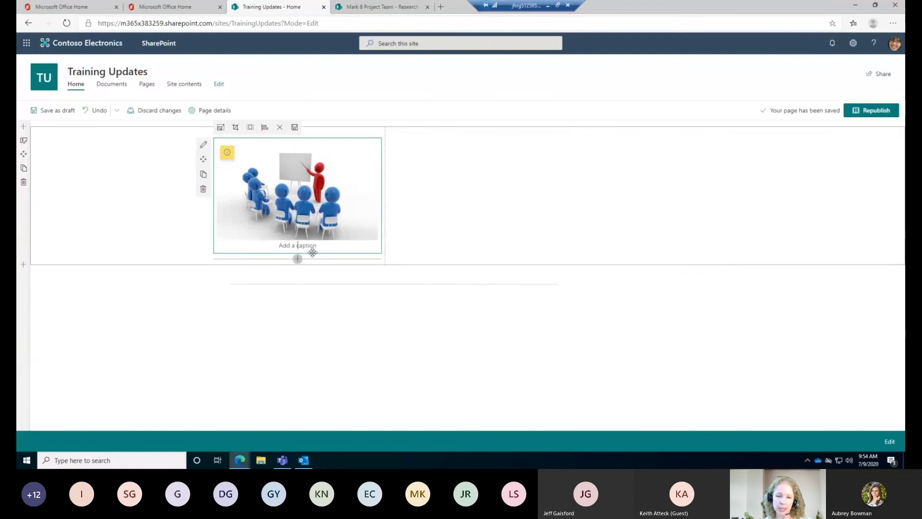
type("Traning")
key("BackSpace")
key("BackSpace")
key("BackSpace")
key("BackSpace")
key("BackSpace")
key("BackSpace")
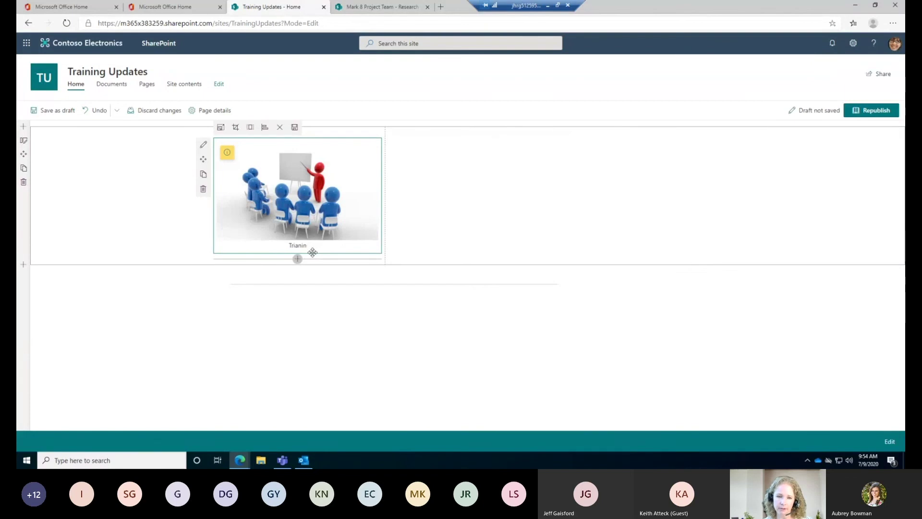
type("aining in Action")
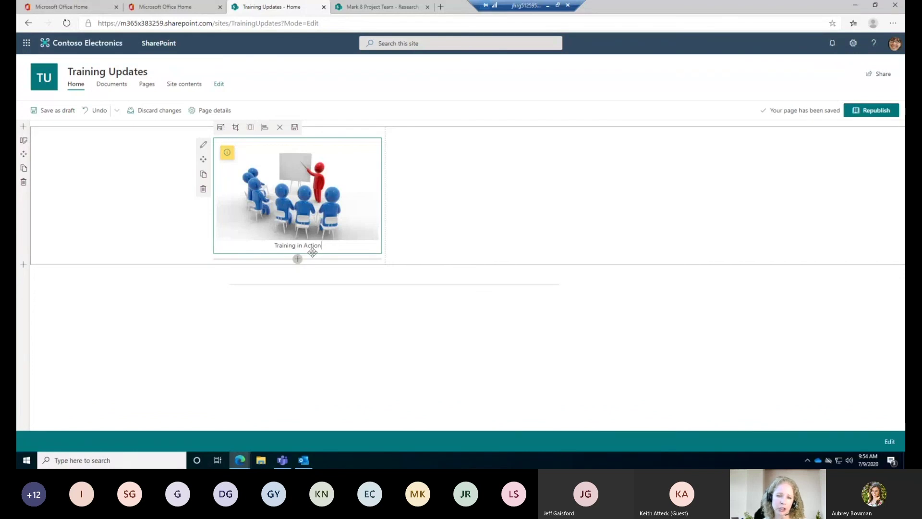
left_click(531, 174)
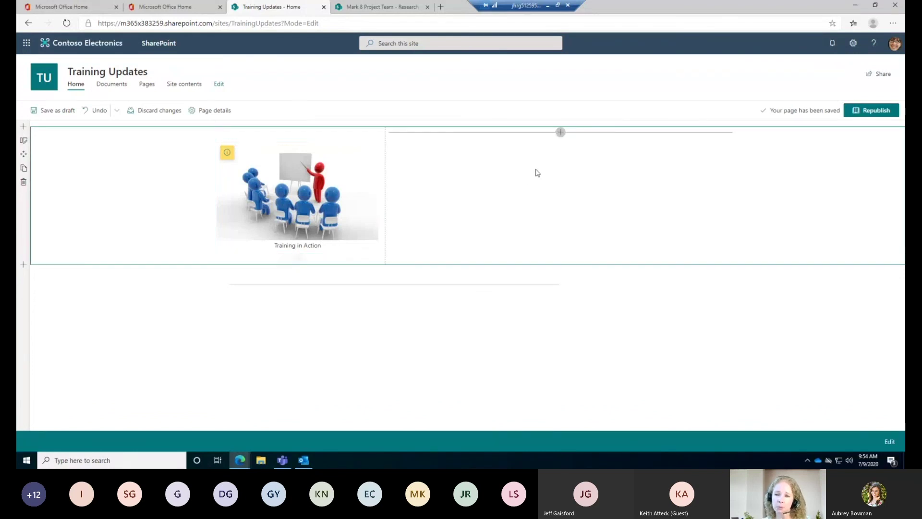
- Add a File viewer to the wide column and upload the local Employee Engagement Initiative Word document into it
left_click(560, 133)
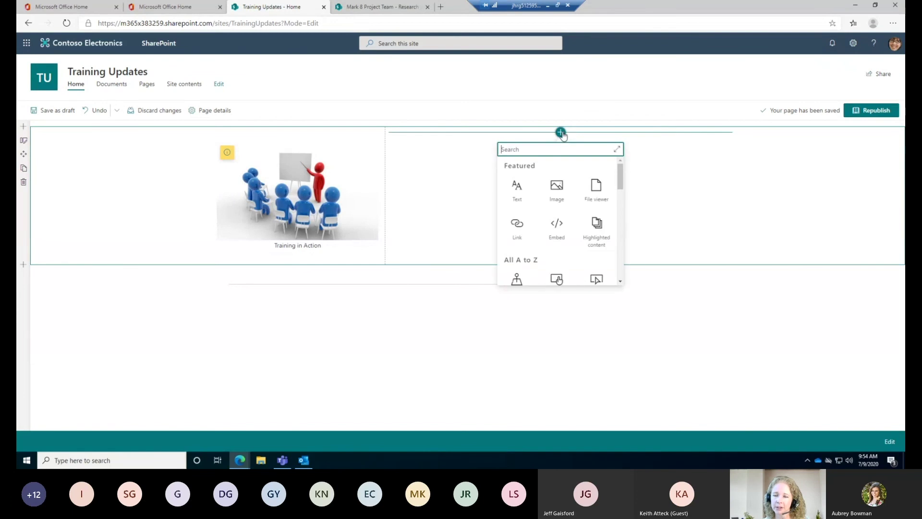
left_click(596, 189)
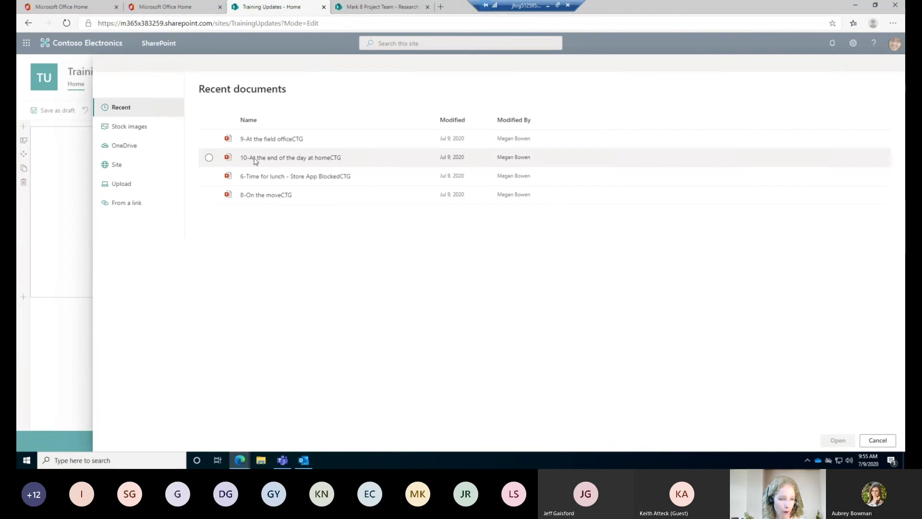
left_click(128, 150)
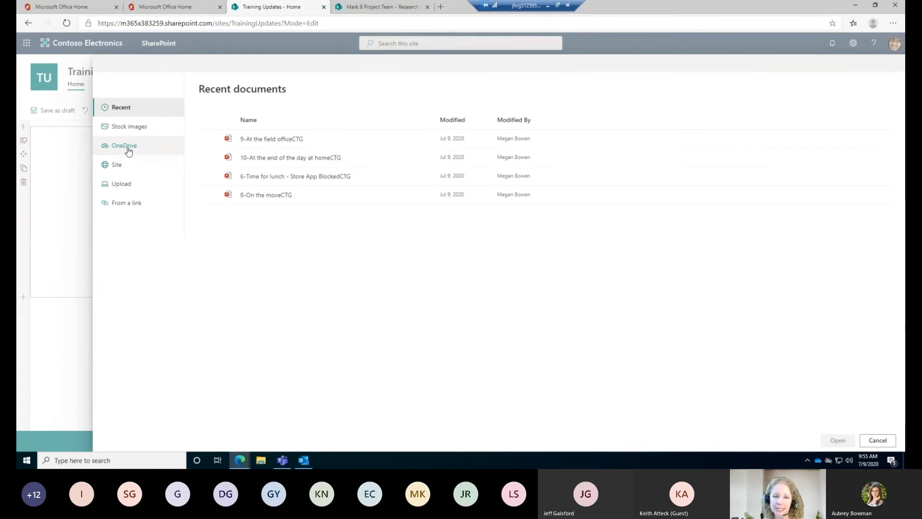
left_click(115, 185)
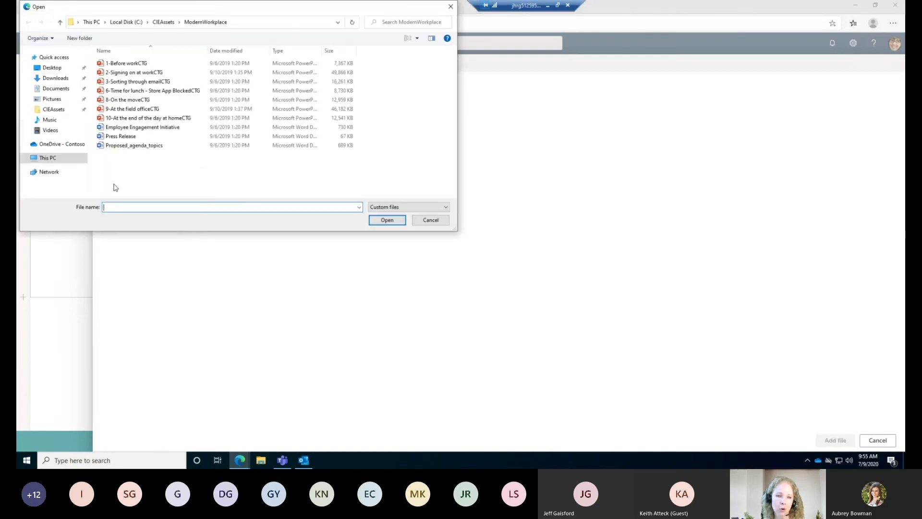
left_click(134, 127)
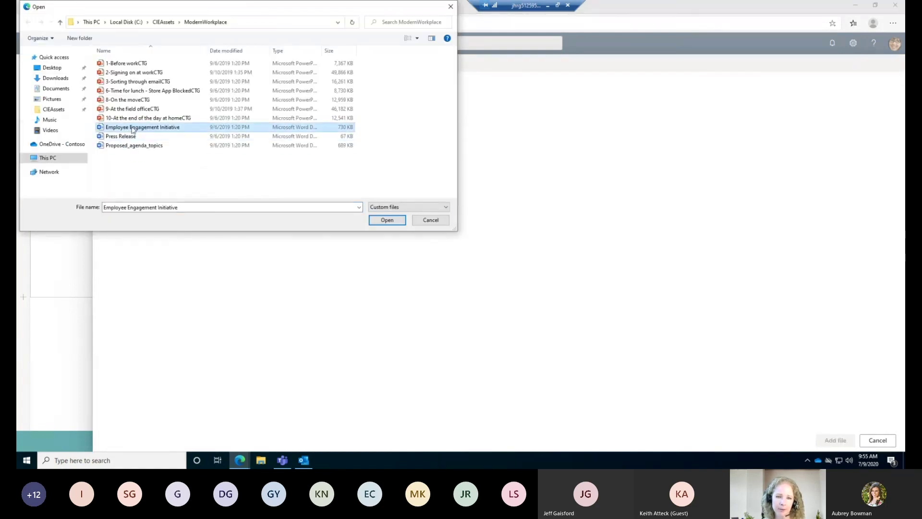
left_click(387, 221)
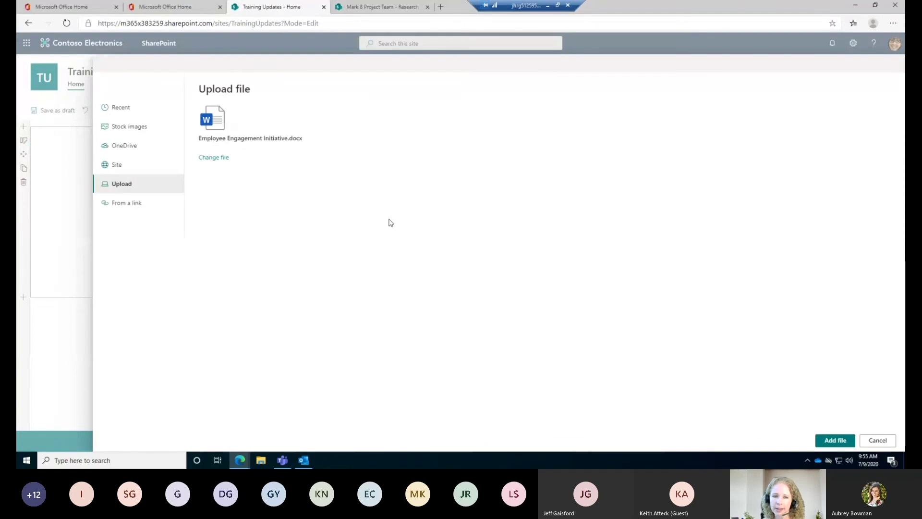
left_click(835, 440)
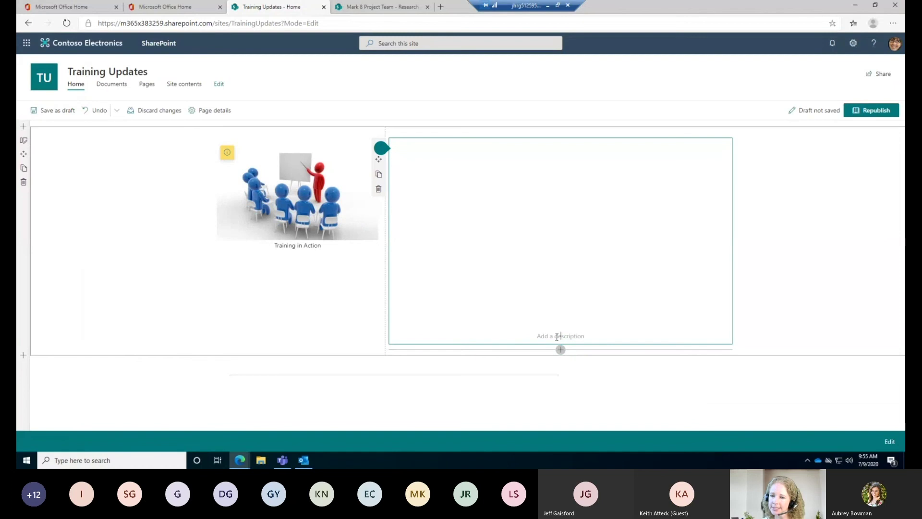
- Enter "Employee Engagement Plan" as the description beneath the embedded document
left_click(560, 336)
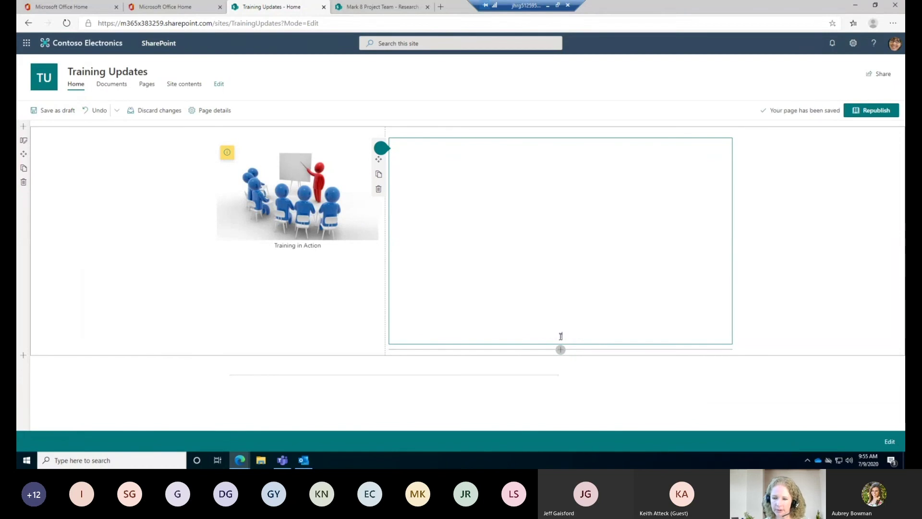
type("Te")
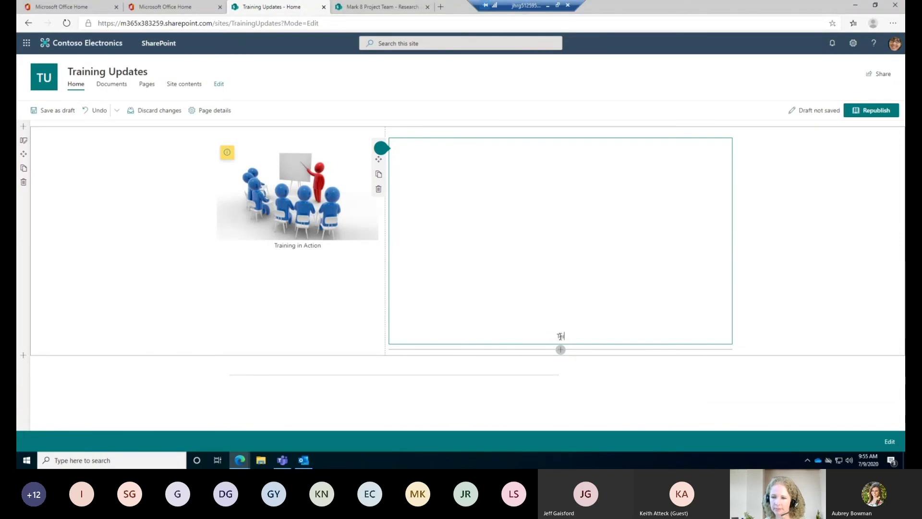
type("janiEmpl")
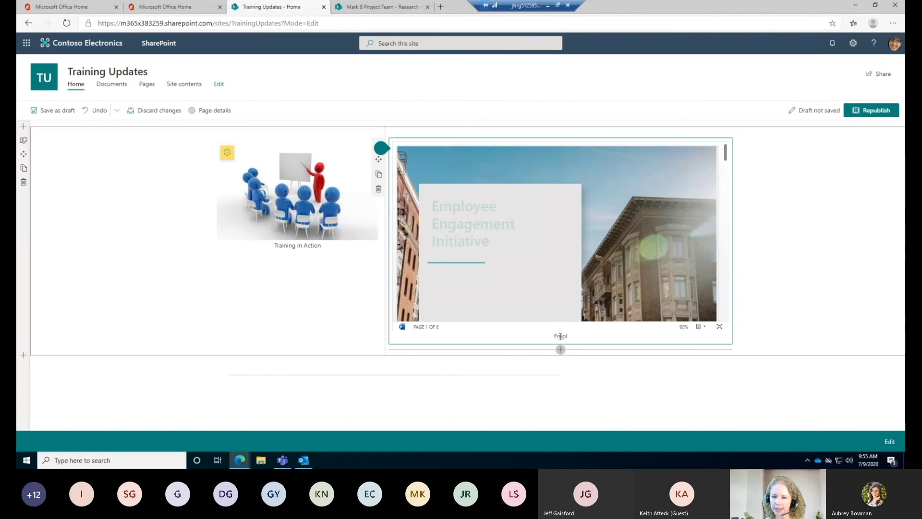
type("oyee Int")
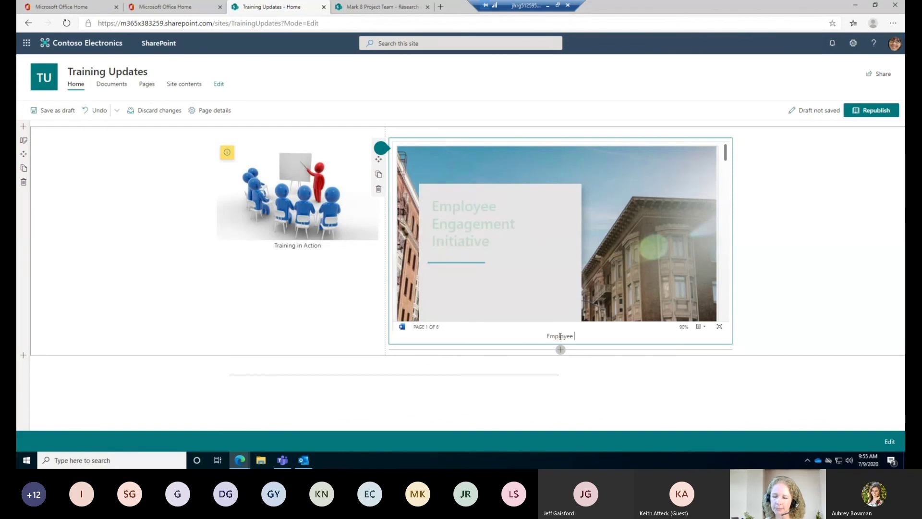
key("BackSpace")
key("BackSpace")
key("BackSpace")
type("Enag")
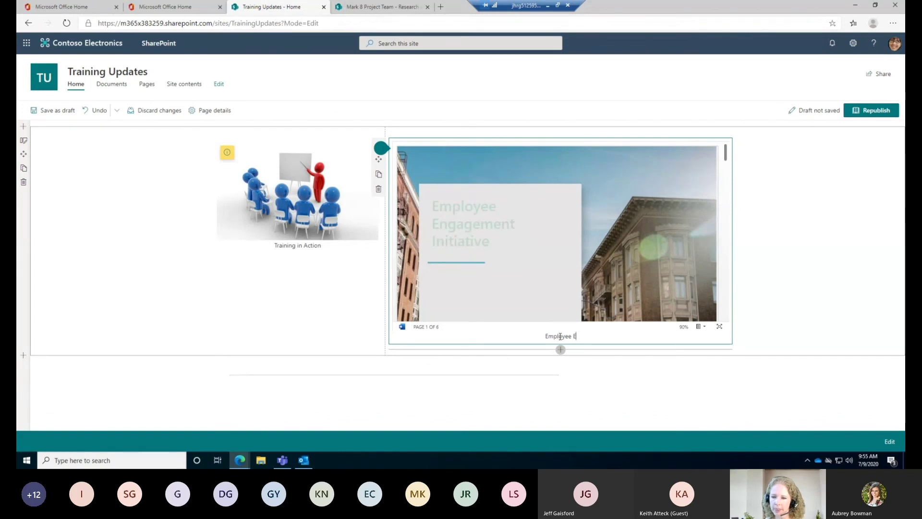
key("BackSpace")
key("BackSpace")
type("ga")
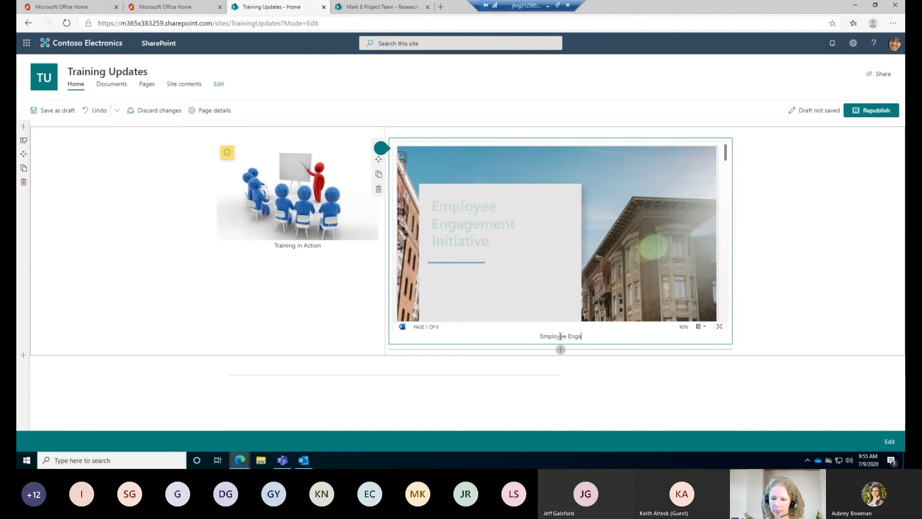
type("gement Plan")
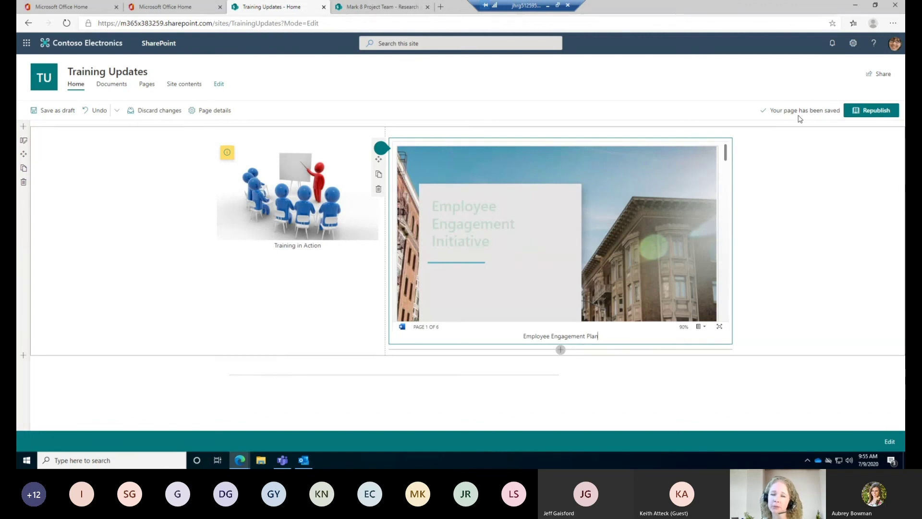
- Republish the Training Updates home page and return to the SharePoint start page
left_click(872, 111)
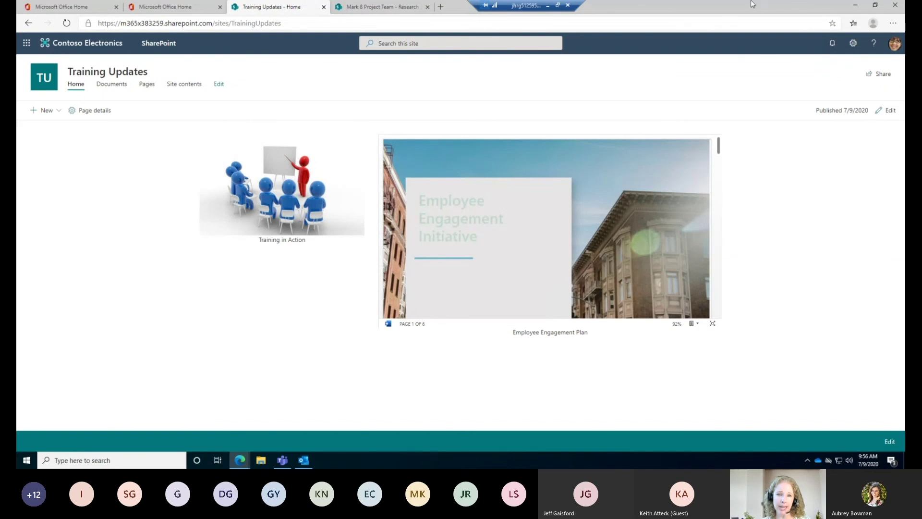
left_click(373, 8)
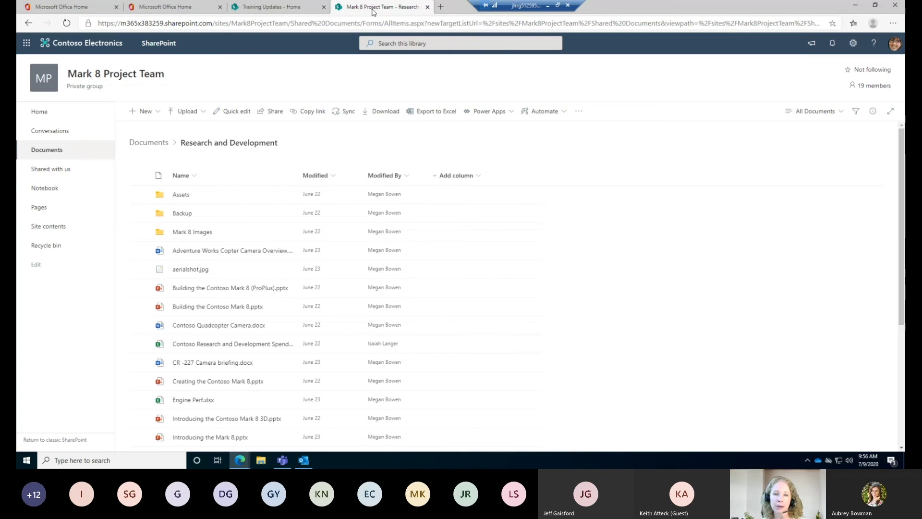
left_click(251, 8)
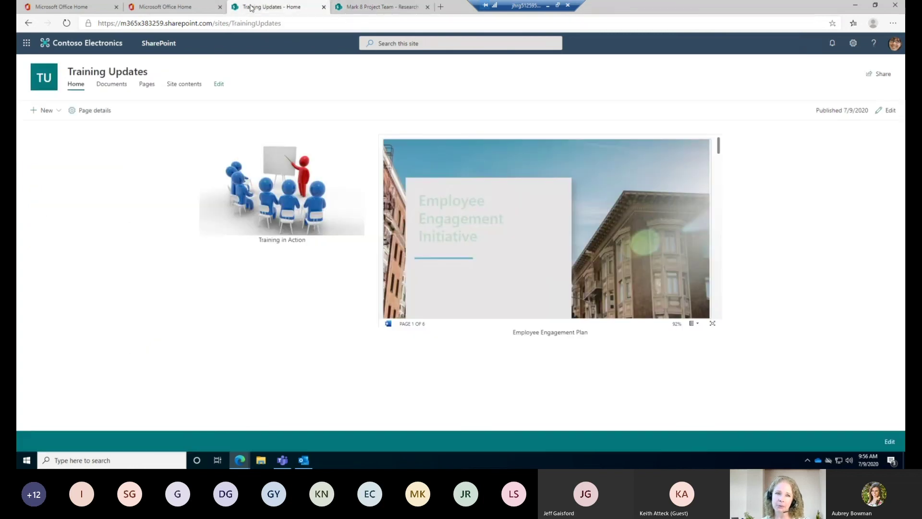
left_click(159, 47)
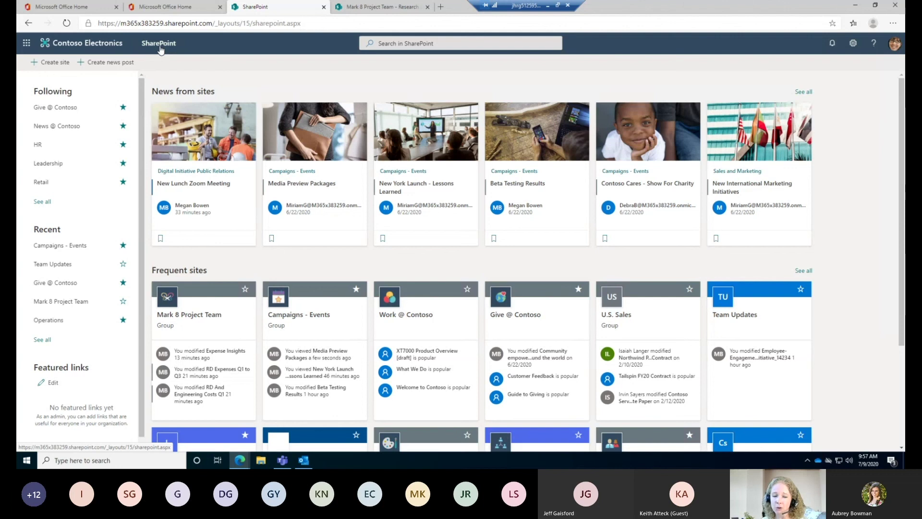
- Switch to Teams and open the General channel's files of the Mark 8 Project Team in SharePoint
left_click(285, 461)
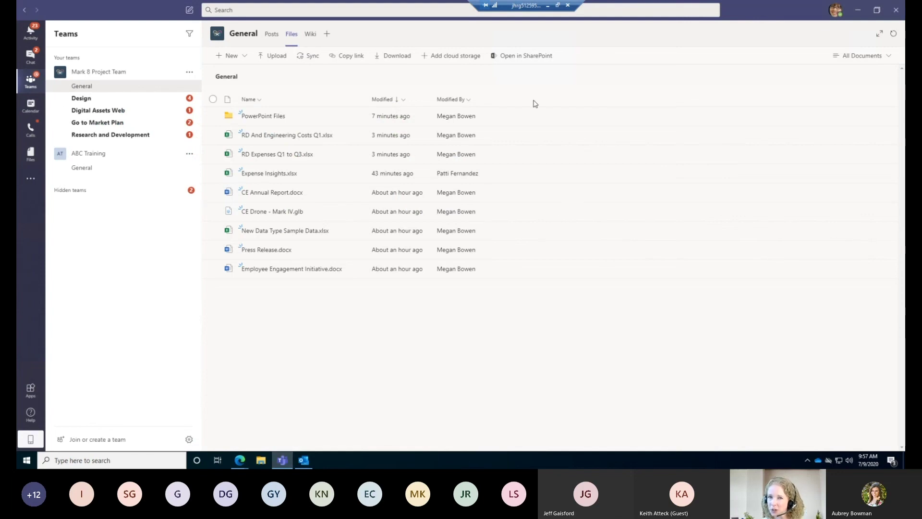
mouse_move(555, 4)
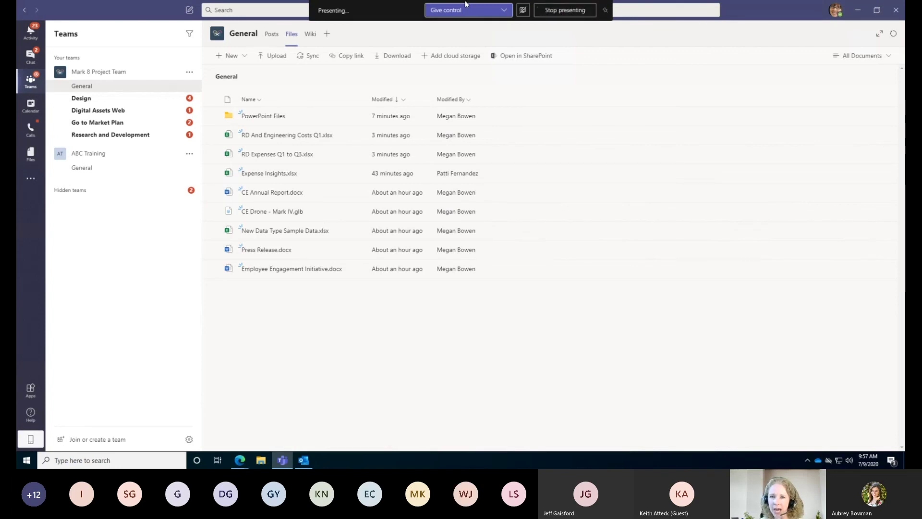
left_click(630, 247)
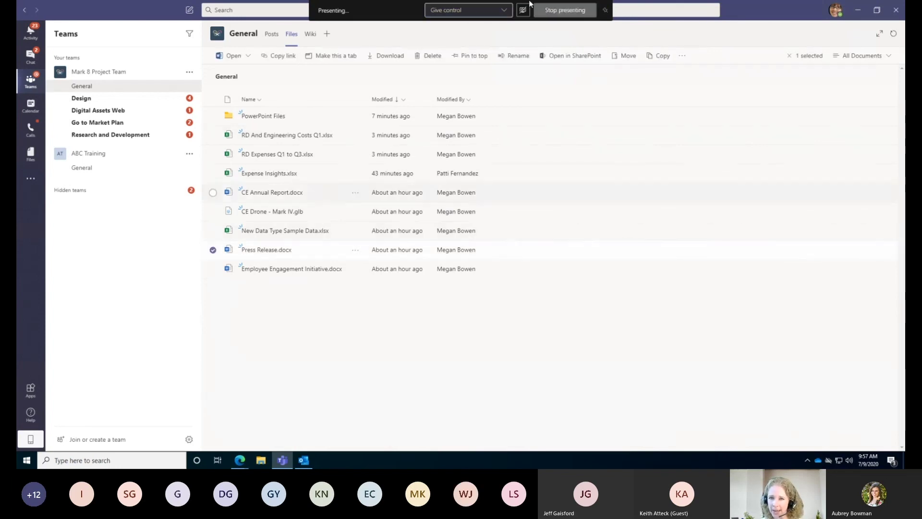
left_click(553, 15)
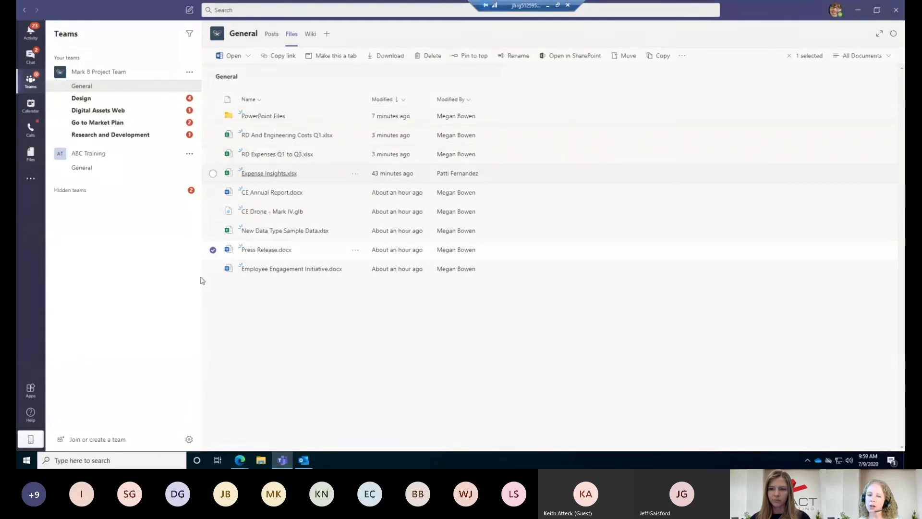
left_click(211, 253)
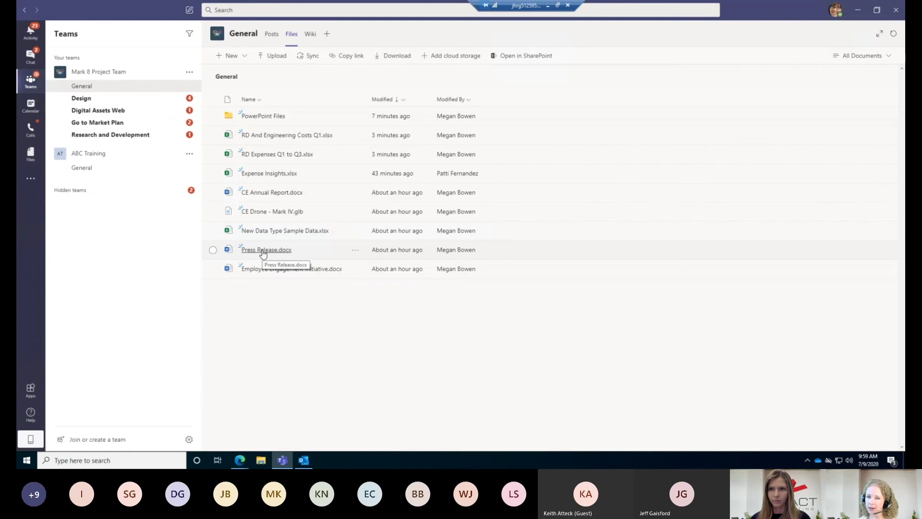
left_click(518, 57)
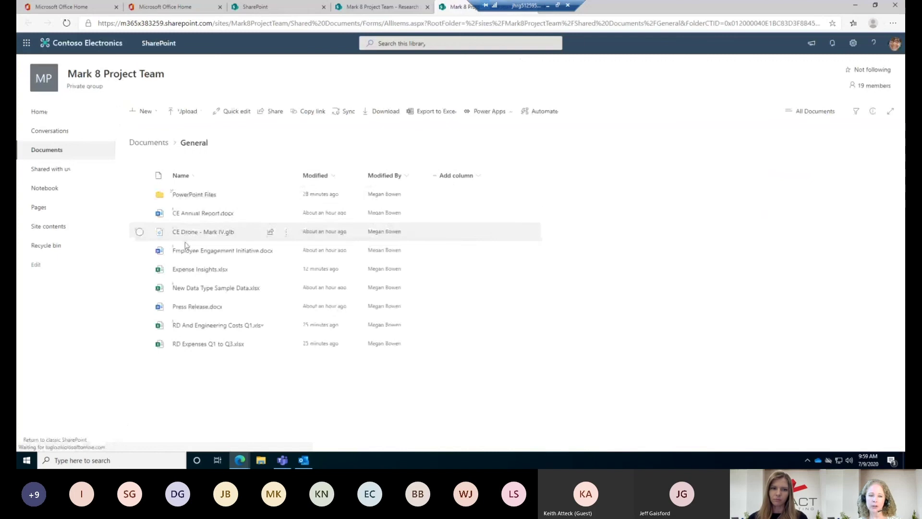
- Open access management for Employee Engagement Initiative.docx from its details and review everyone with direct access
left_click(139, 250)
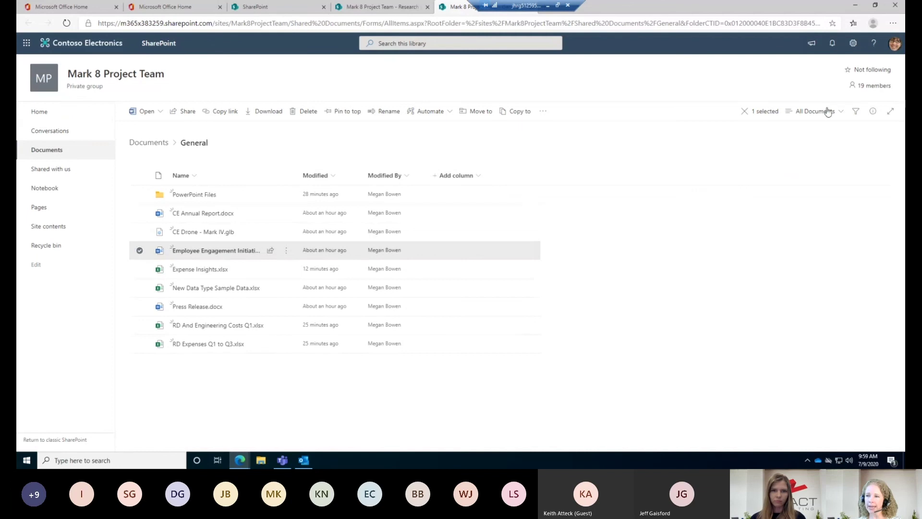
left_click(872, 113)
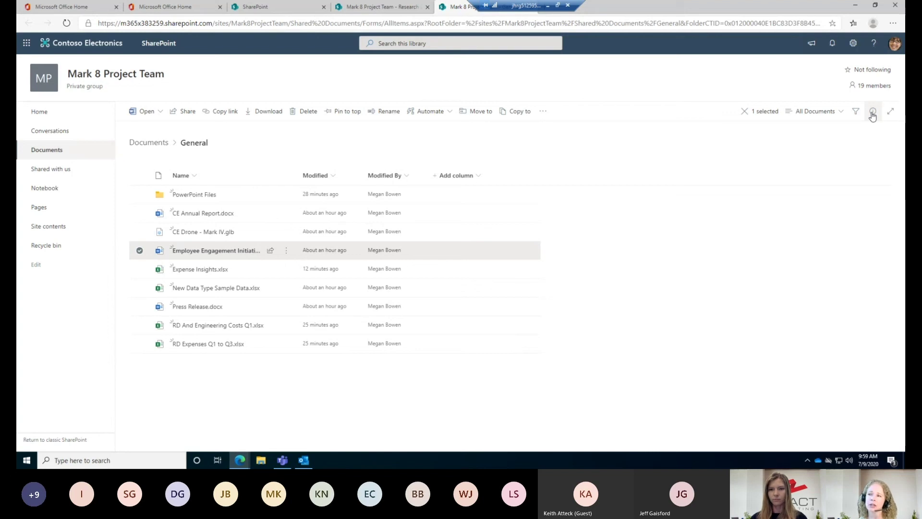
left_click(873, 113)
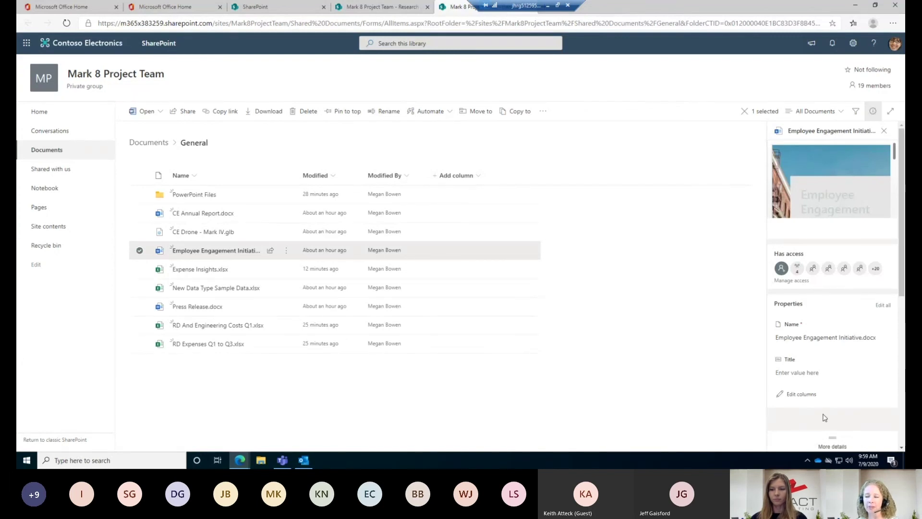
left_click(789, 280)
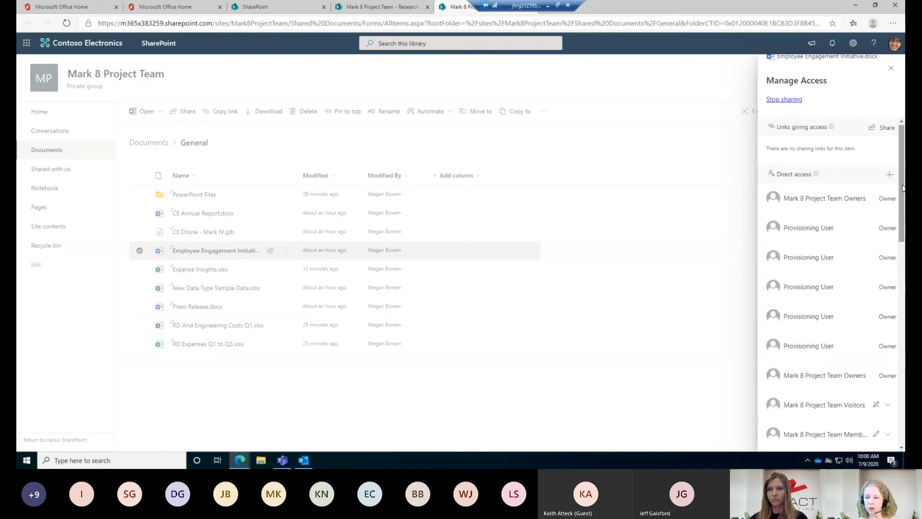
left_click_drag(903, 190, 903, 292)
scroll(830, 283, "down", 5)
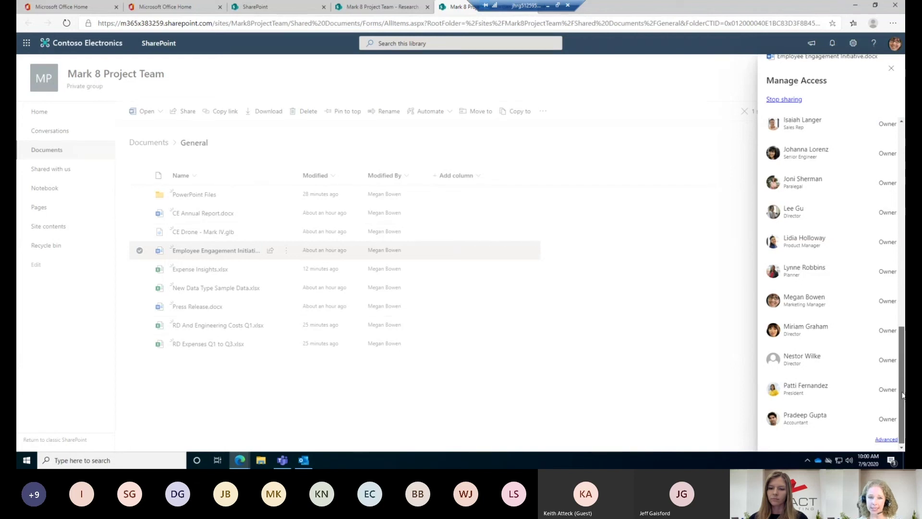
left_click_drag(902, 391, 904, 177)
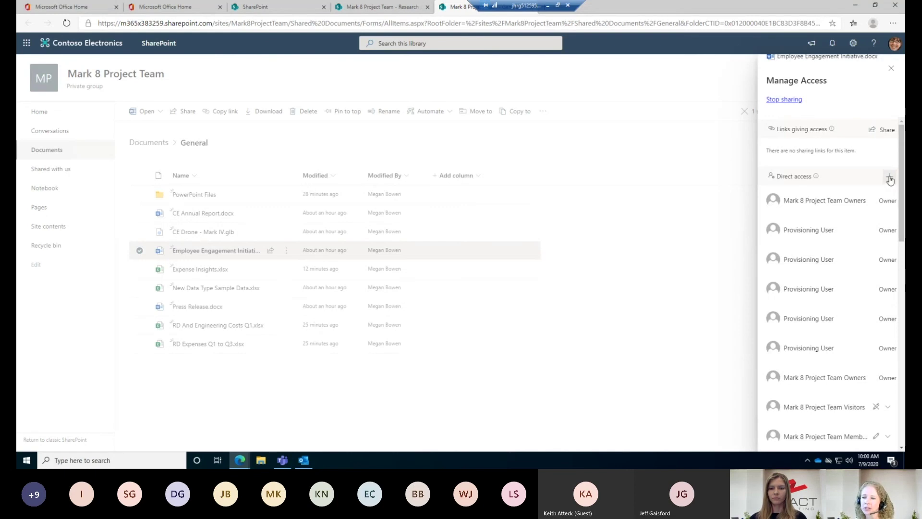
- Grant the Retail Manager direct "Can view" access to Employee Engagement Initiative.docx with notification, and close access management
left_click(890, 177)
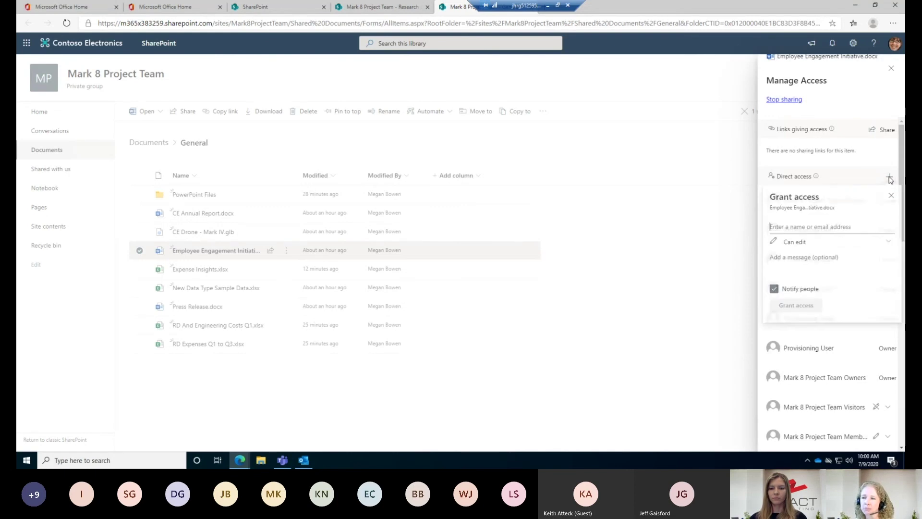
left_click(790, 226)
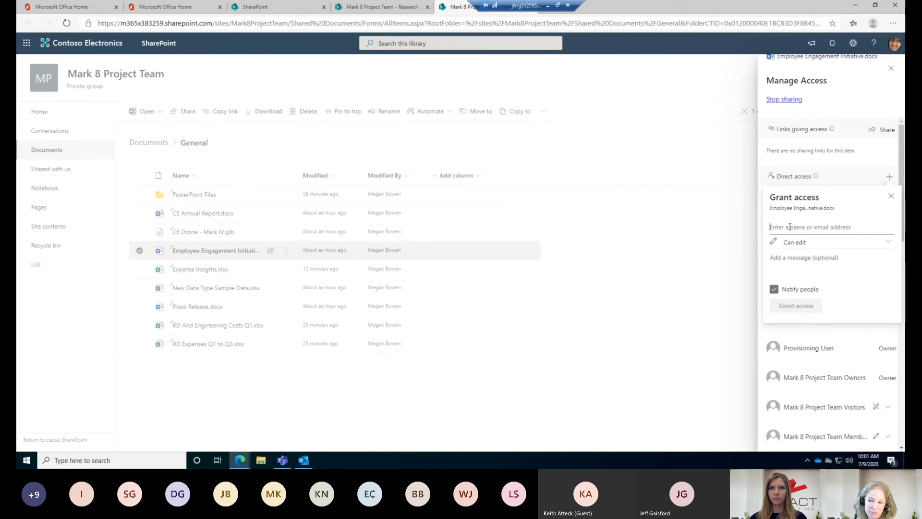
type("adel")
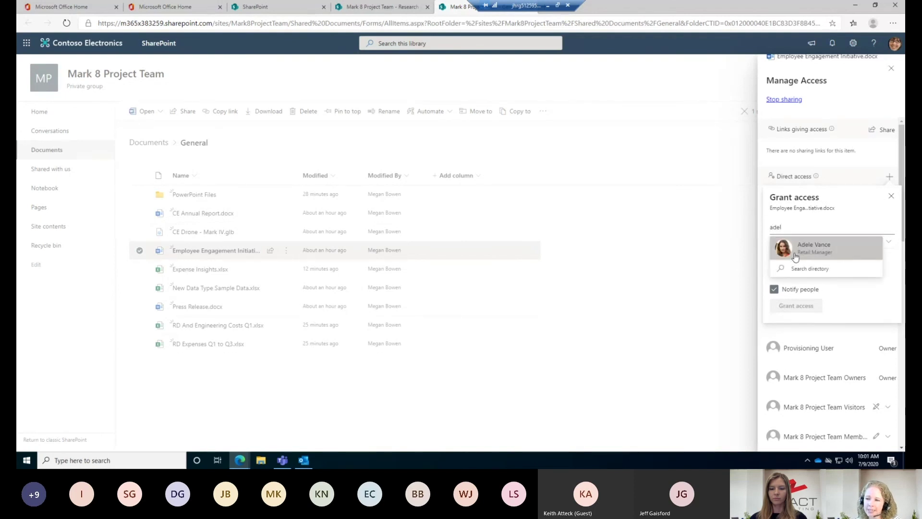
left_click(795, 258)
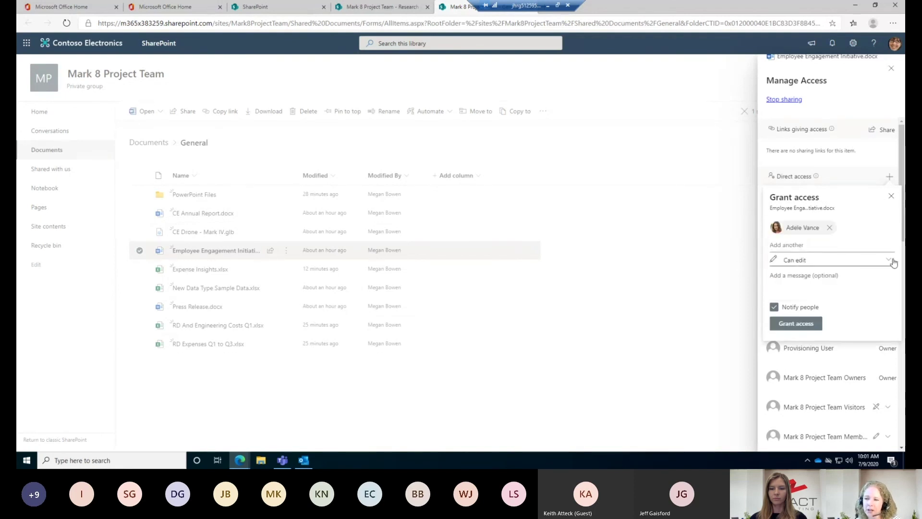
left_click(889, 260)
left_click(803, 302)
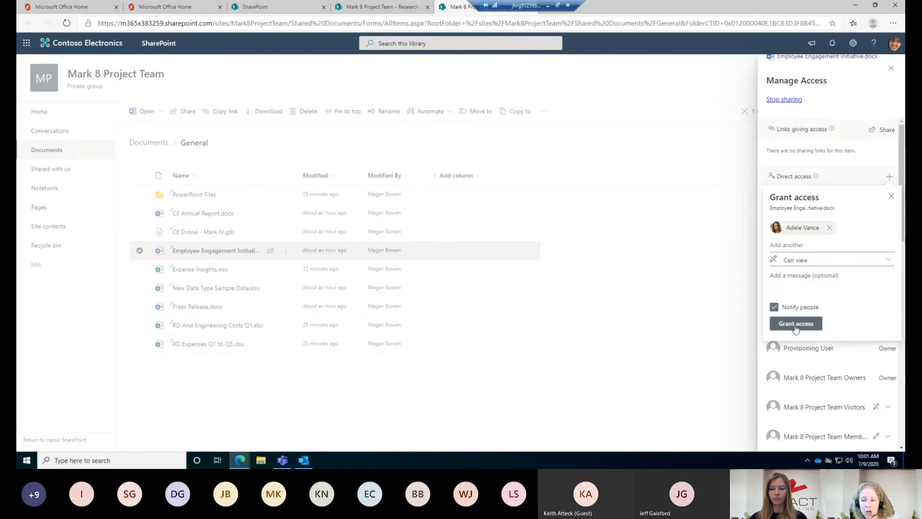
left_click(796, 325)
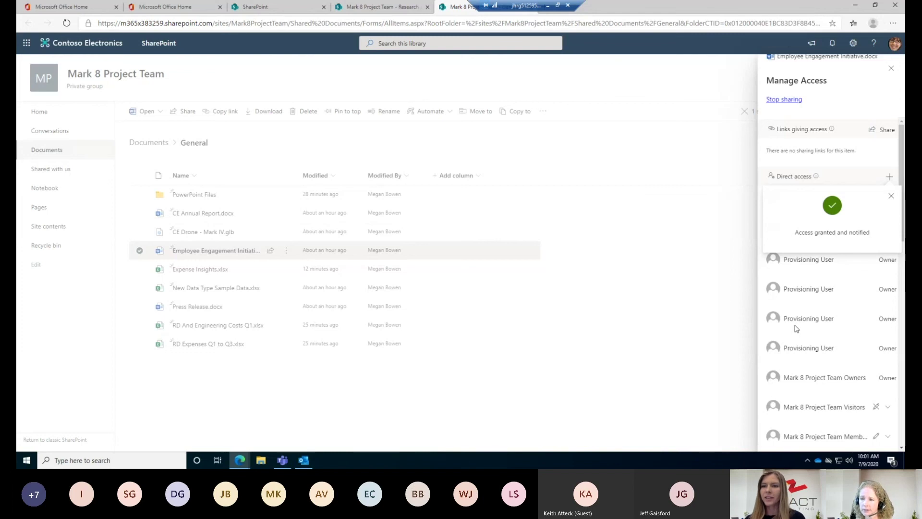
left_click(887, 197)
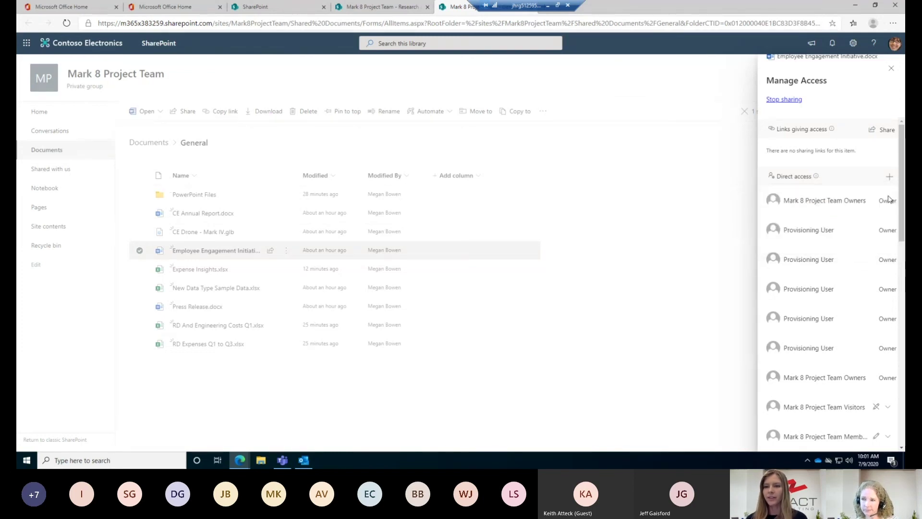
left_click(891, 70)
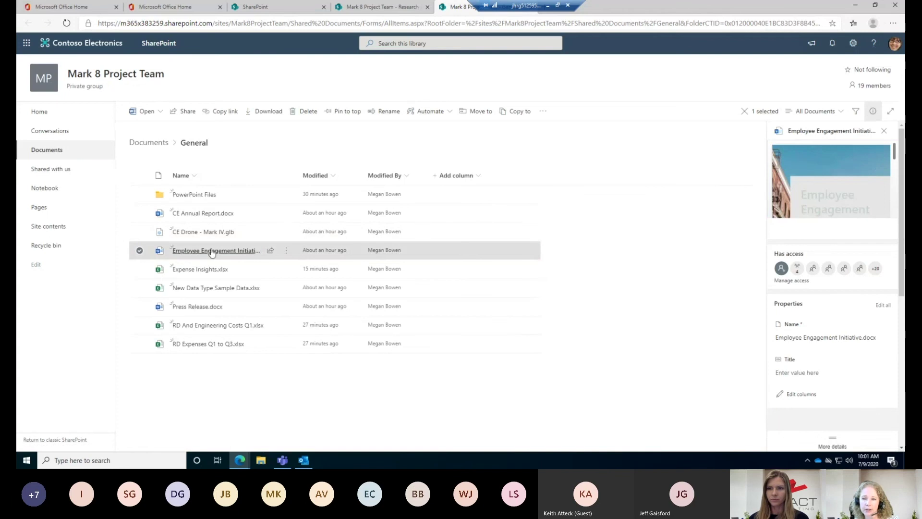
- Set the Title property of Employee Engagement Initiative.docx to "Employee Engagement Training Plan", save it and deselect the file
left_click_drag(903, 211, 902, 247)
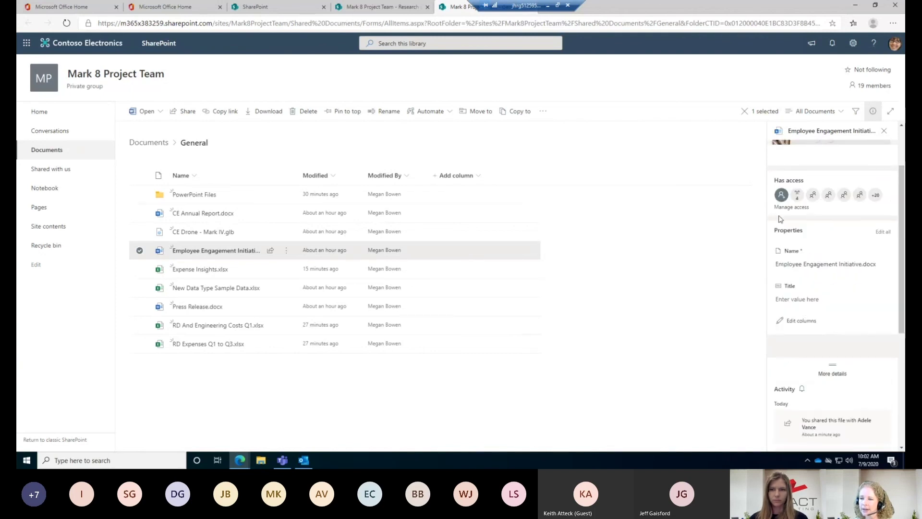
left_click(883, 236)
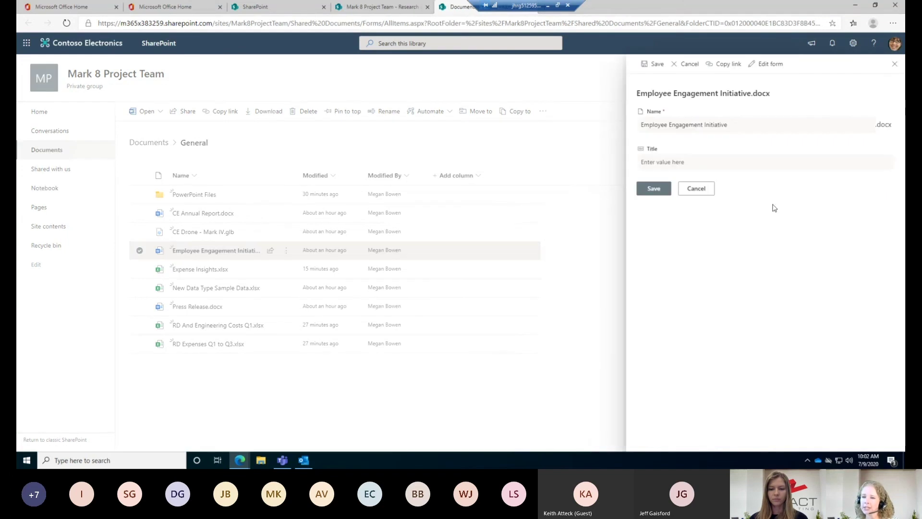
left_click(667, 166)
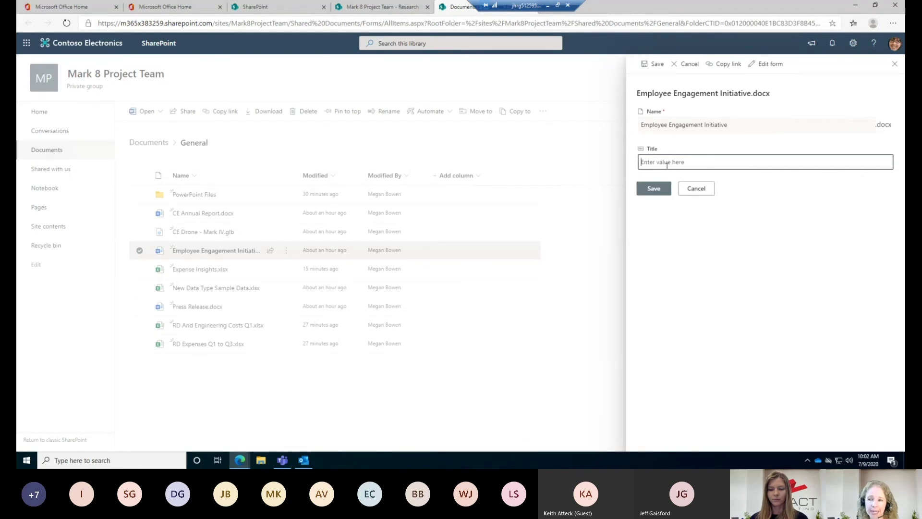
type("Employee")
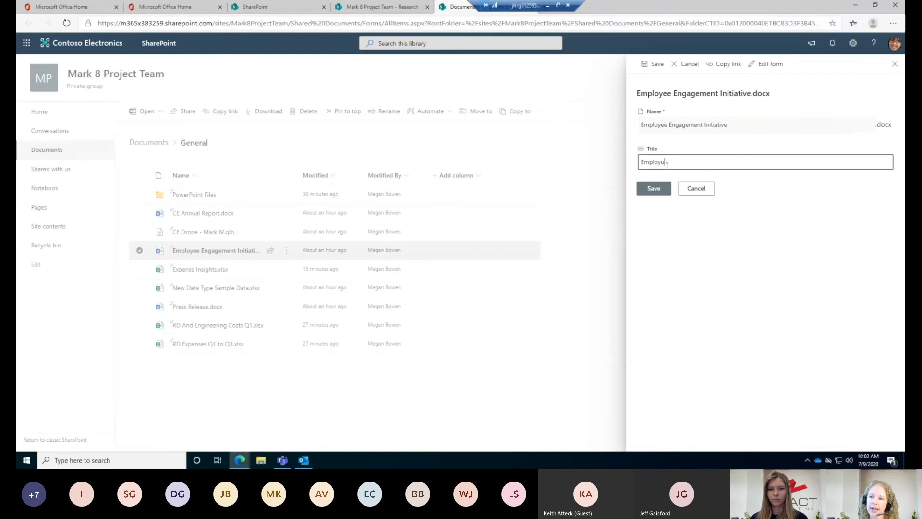
type(" Enage")
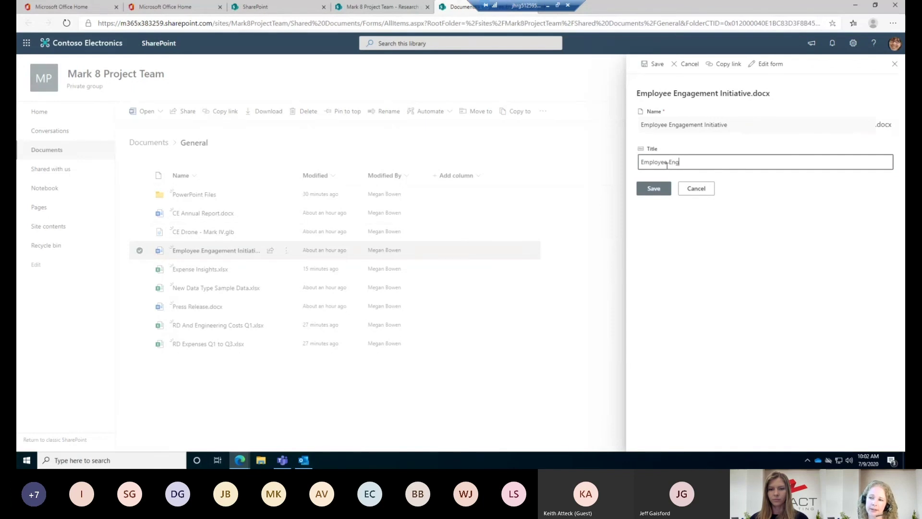
type("agement")
key("BackSpace")
key("BackSpace")
key("BackSpace")
key("BackSpace")
type("ee")
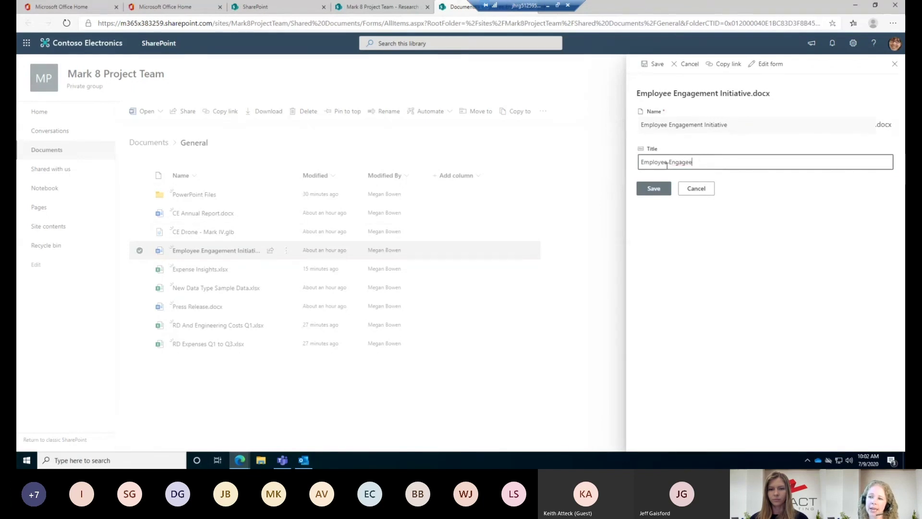
key("BackSpace")
type("me")
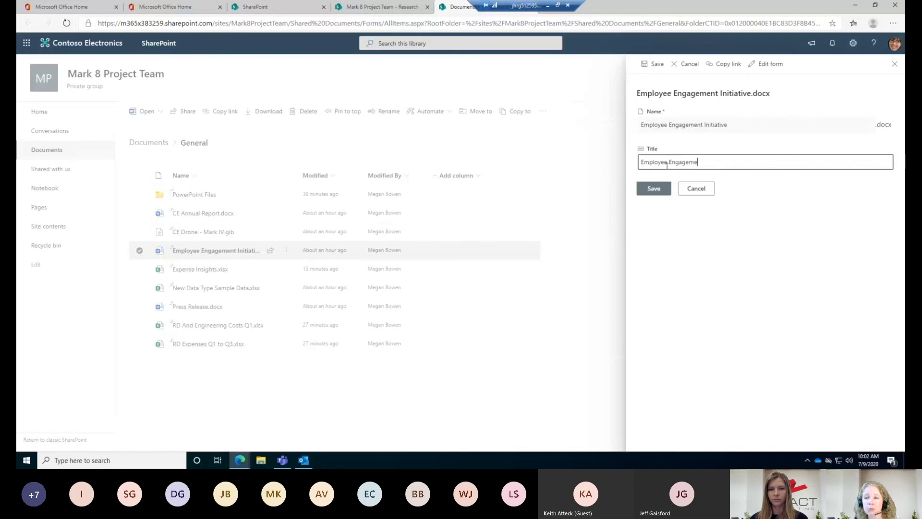
type("nt Tri")
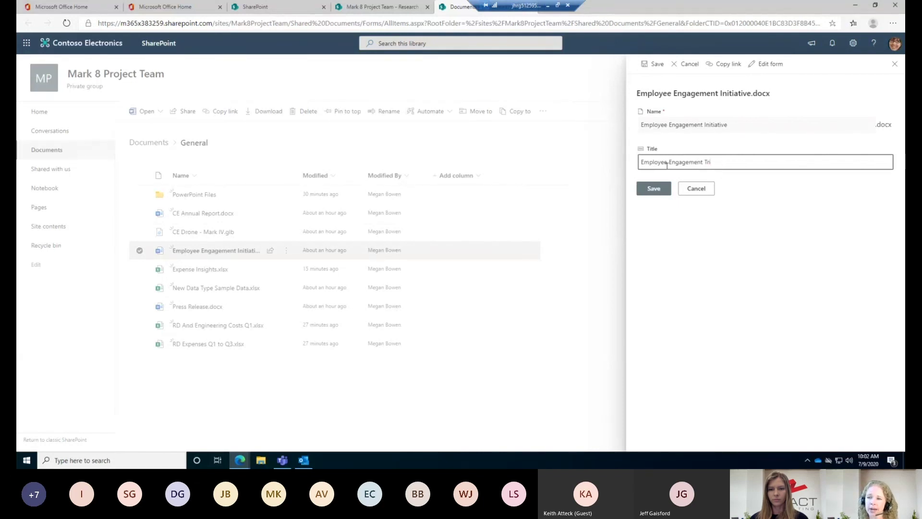
type("aninaining")
key("BackSpace")
key("BackSpace")
type("o")
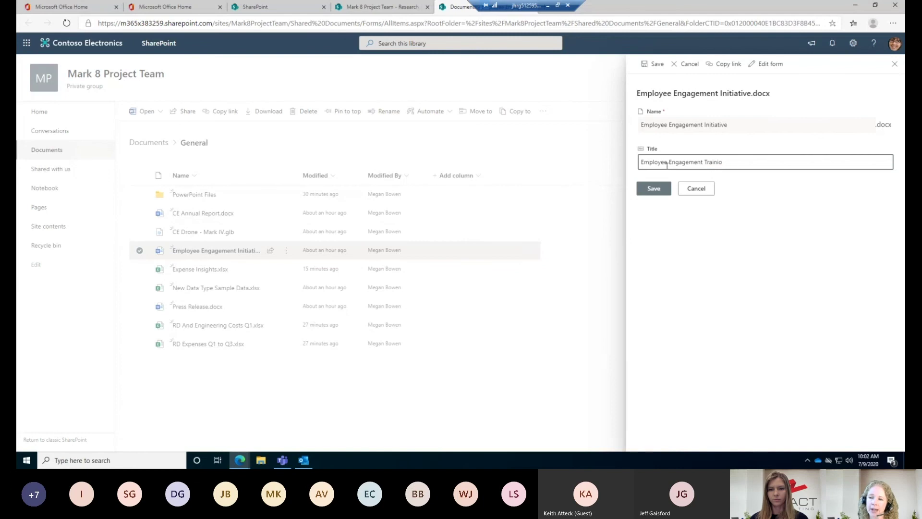
key("BackSpace")
type("ng Plan")
left_click(654, 190)
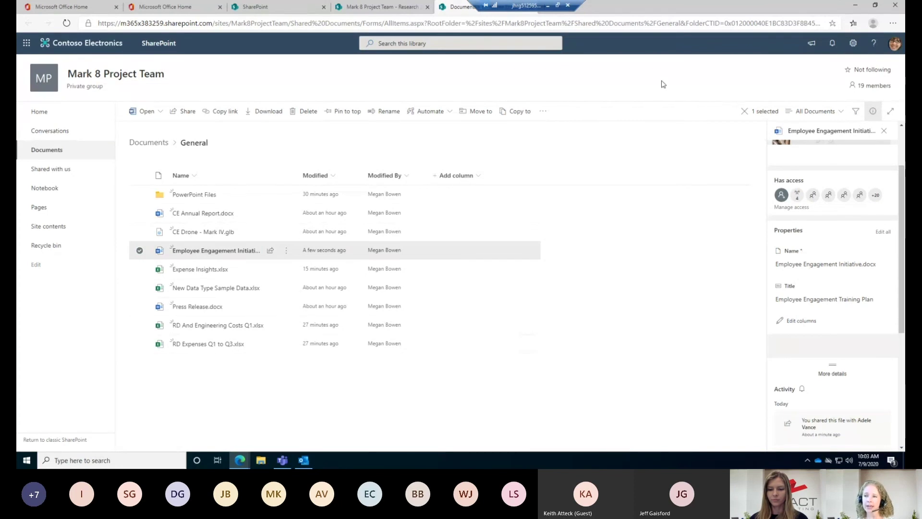
left_click(744, 112)
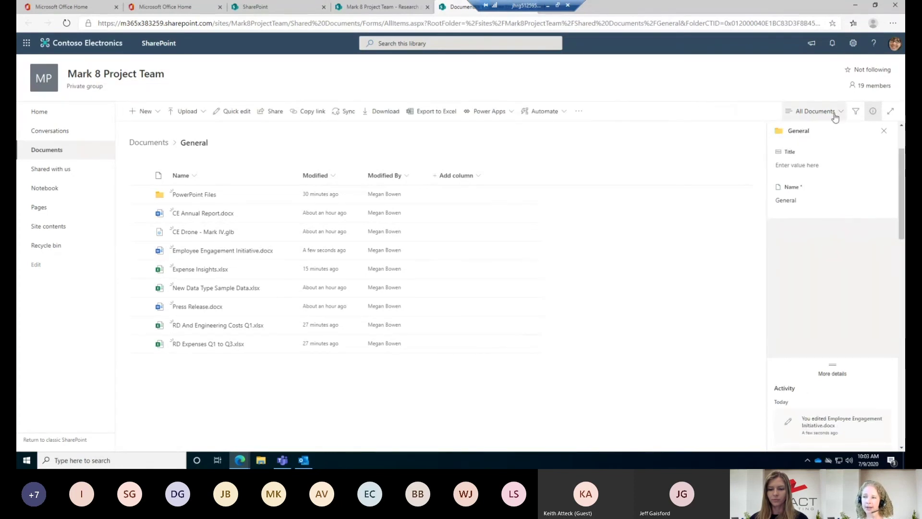
- Close the details of the General folder and review the library's filter and view options without changing them
left_click(873, 112)
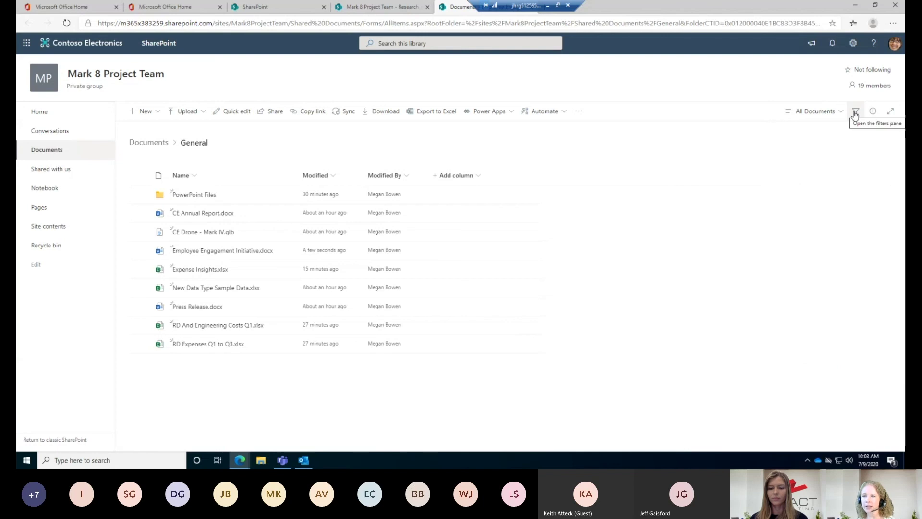
left_click(854, 113)
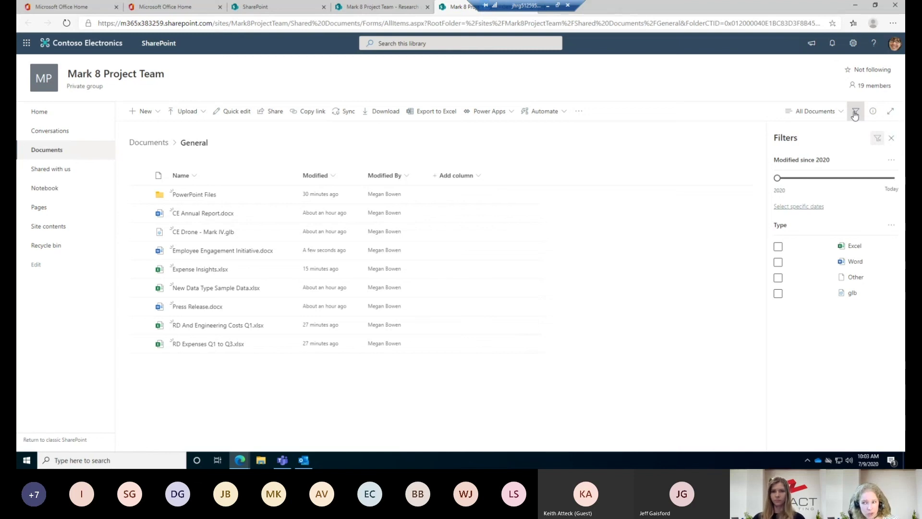
left_click(855, 114)
left_click(827, 114)
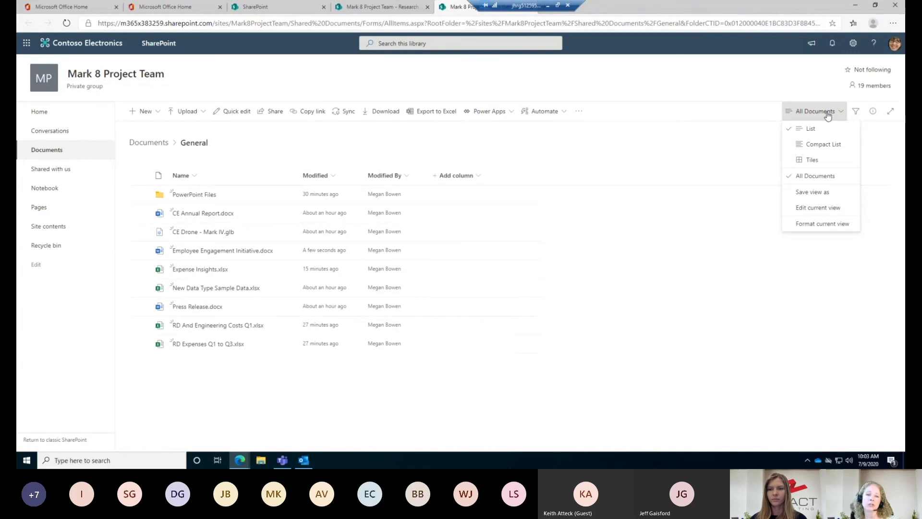
left_click(691, 84)
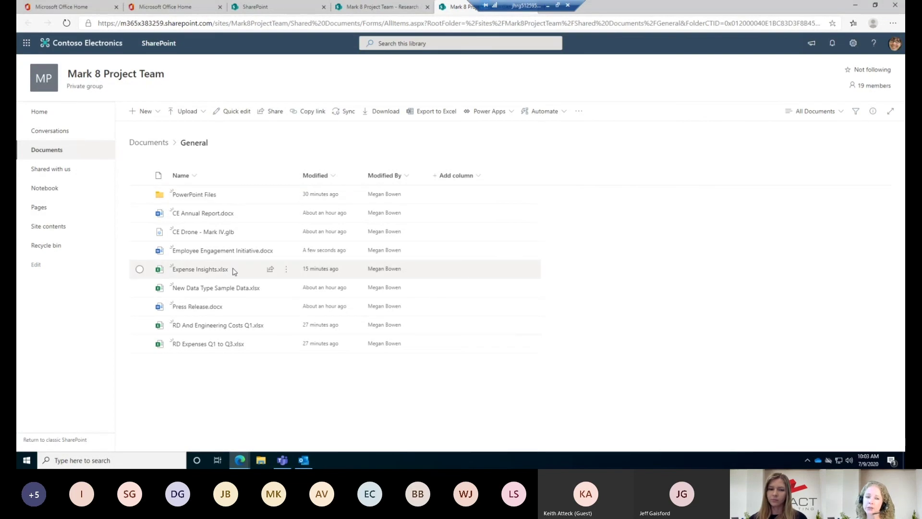
- Select Expense Insights.xlsx in the General folder and open its version history
mouse_move(230, 271)
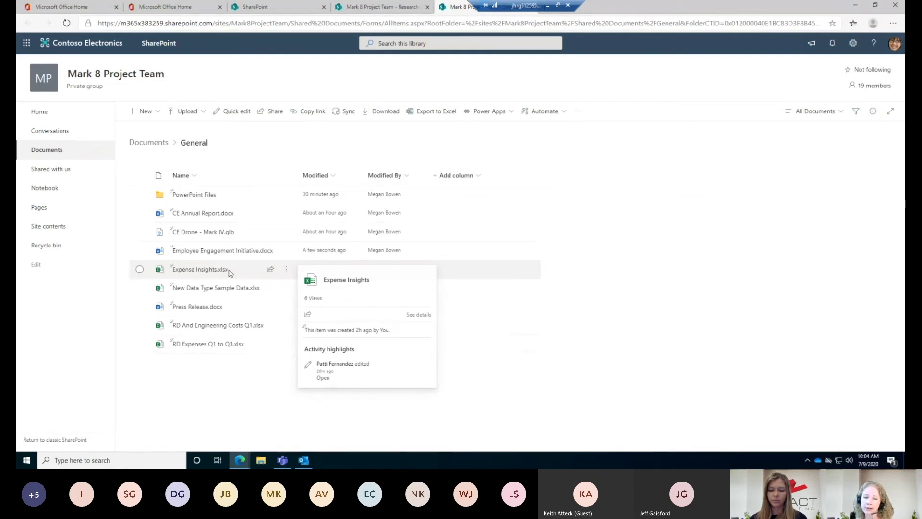
left_click(207, 273)
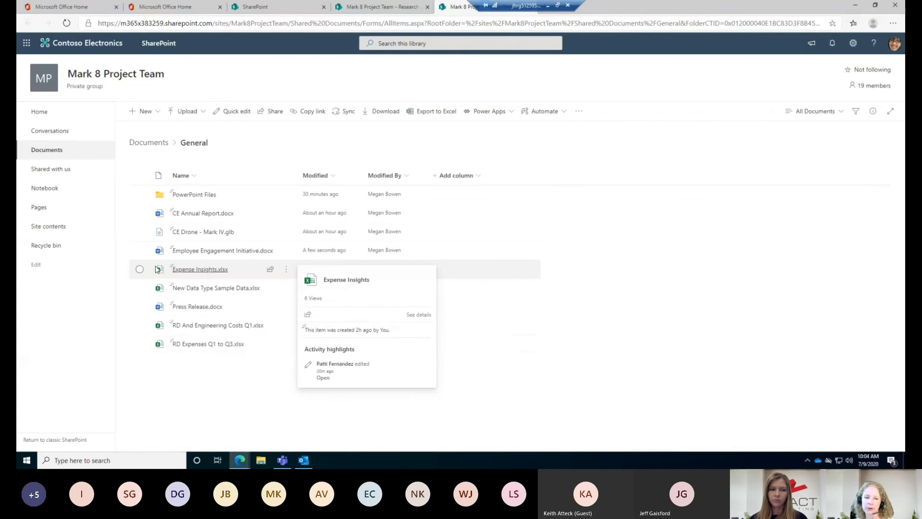
left_click(140, 270)
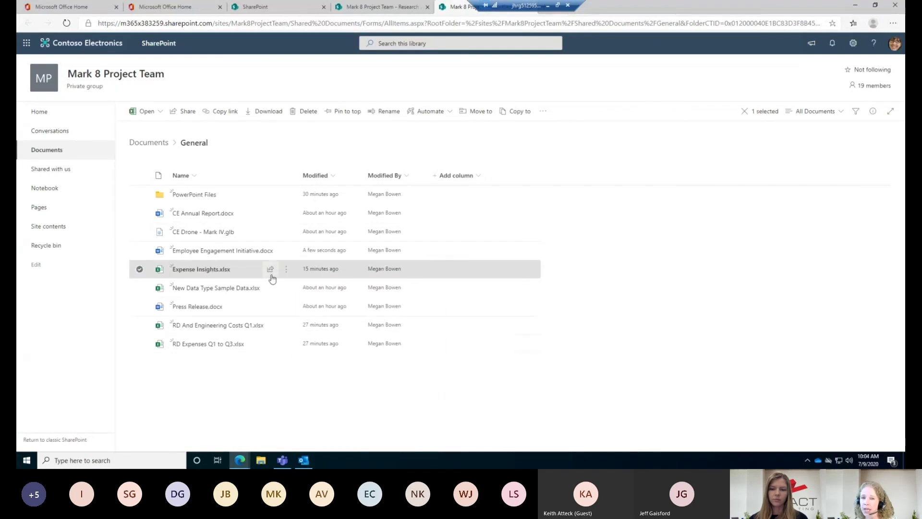
mouse_move(270, 275)
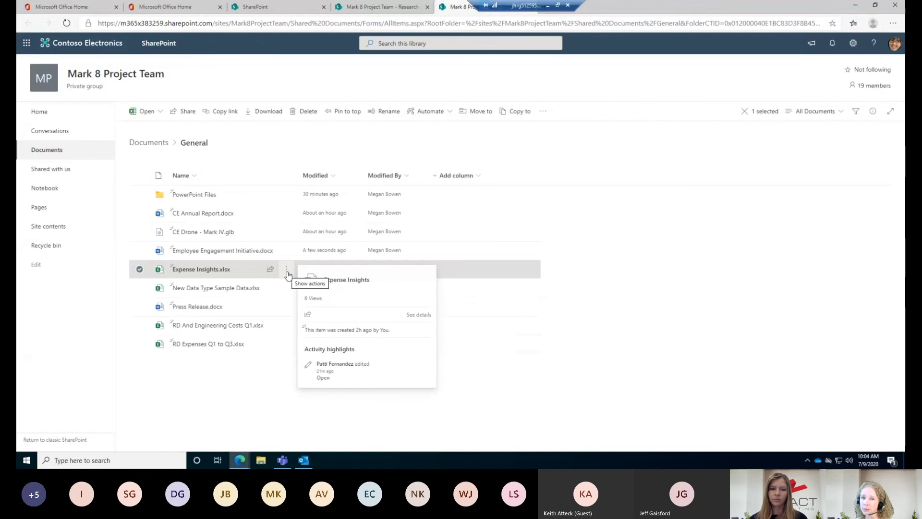
right_click(268, 272)
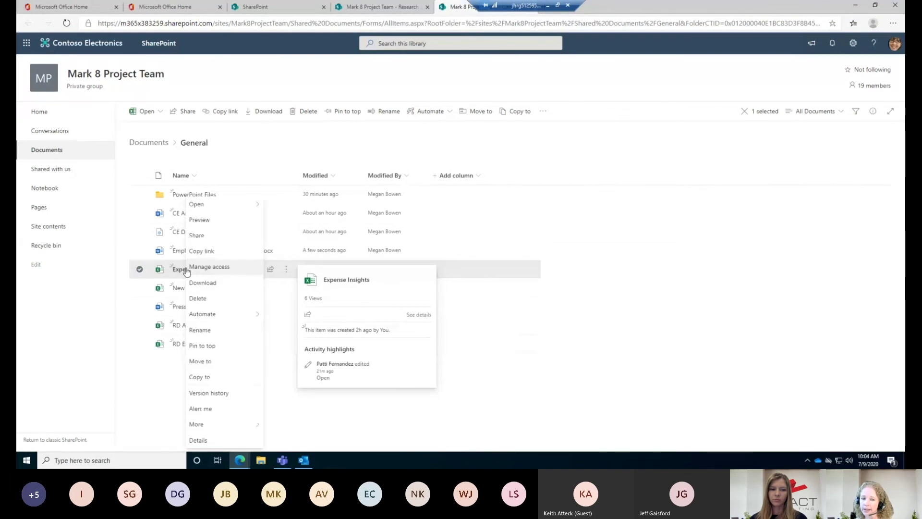
left_click(223, 393)
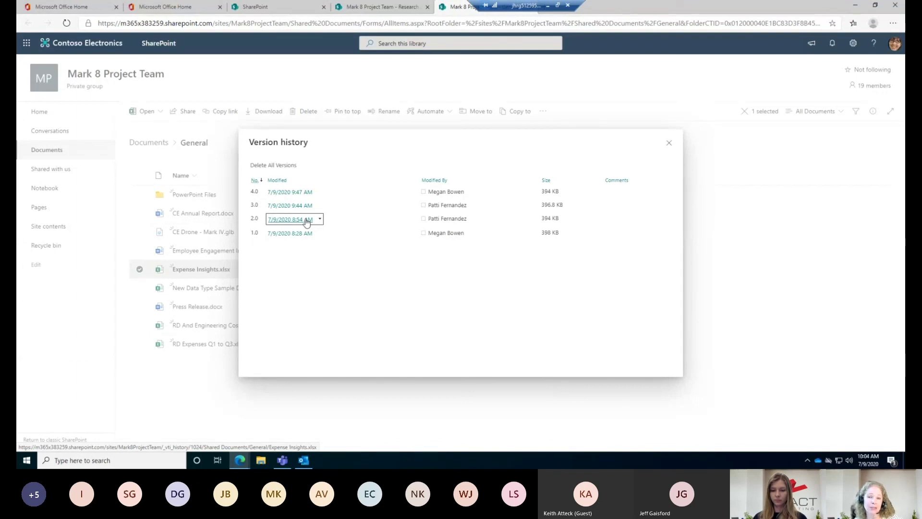
- Restore version 3.0 of Expense Insights.xlsx, close the version history and deselect the file
left_click(299, 194)
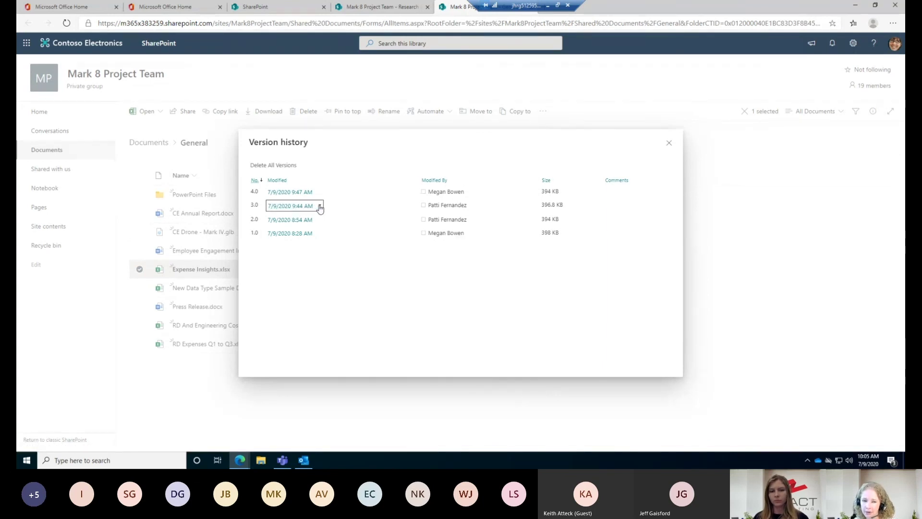
left_click(320, 206)
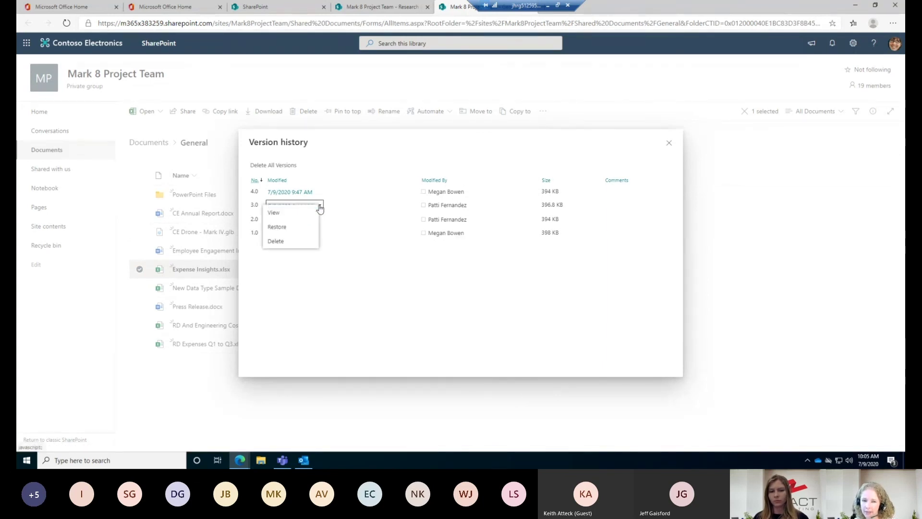
left_click(283, 233)
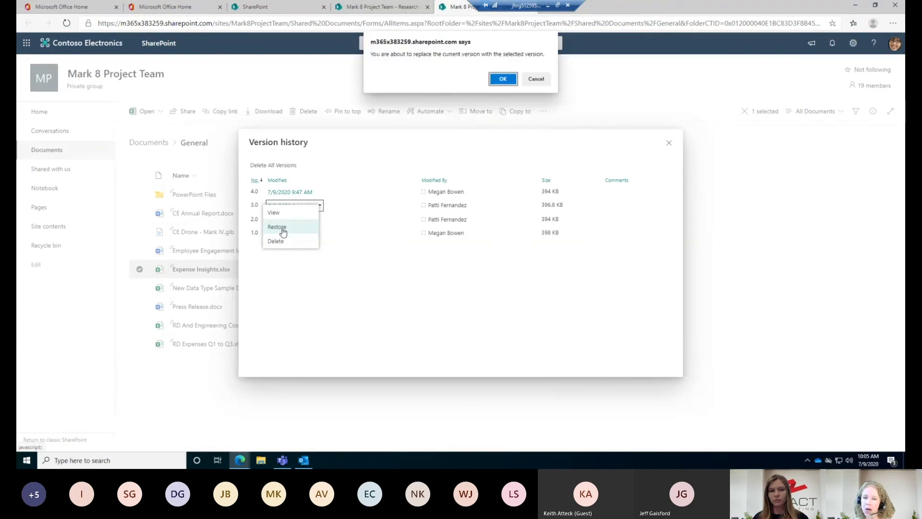
left_click(502, 80)
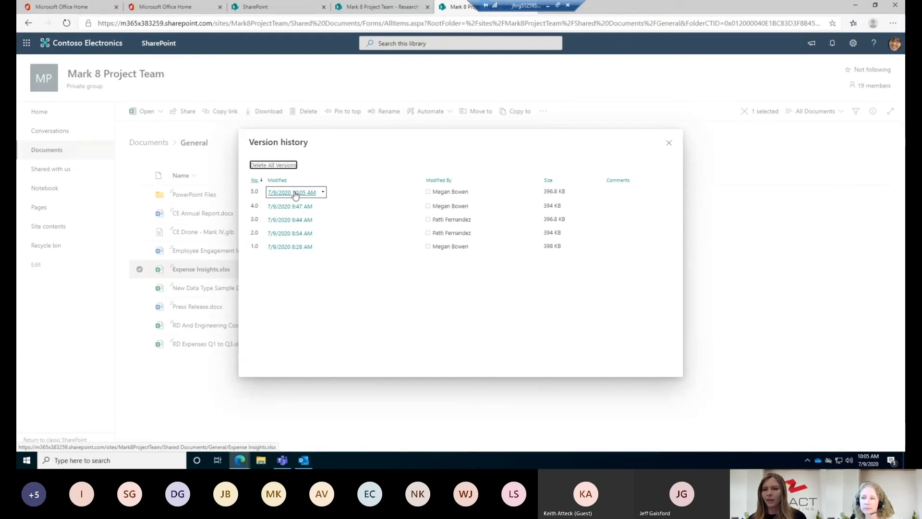
left_click(669, 145)
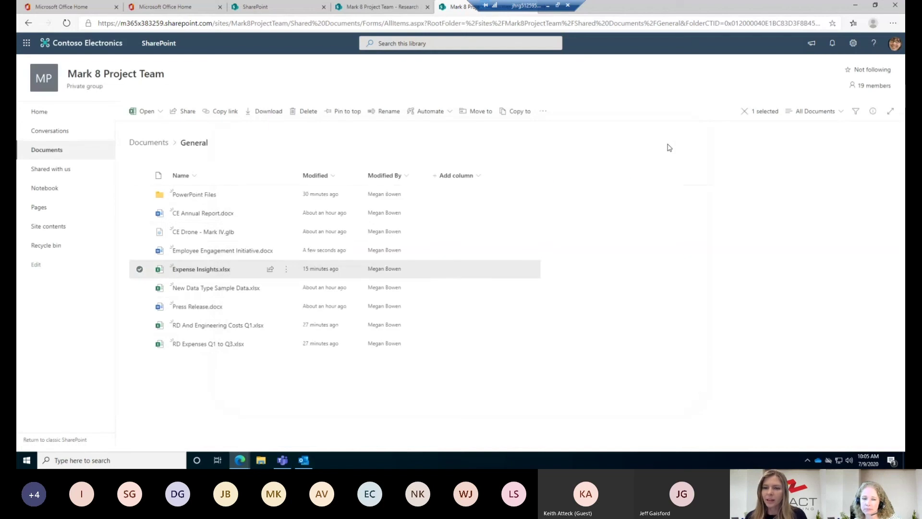
left_click(140, 270)
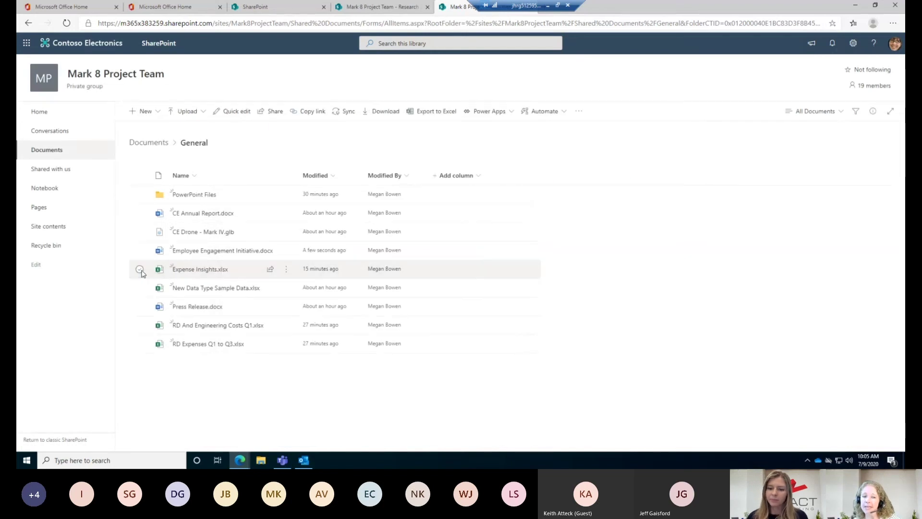
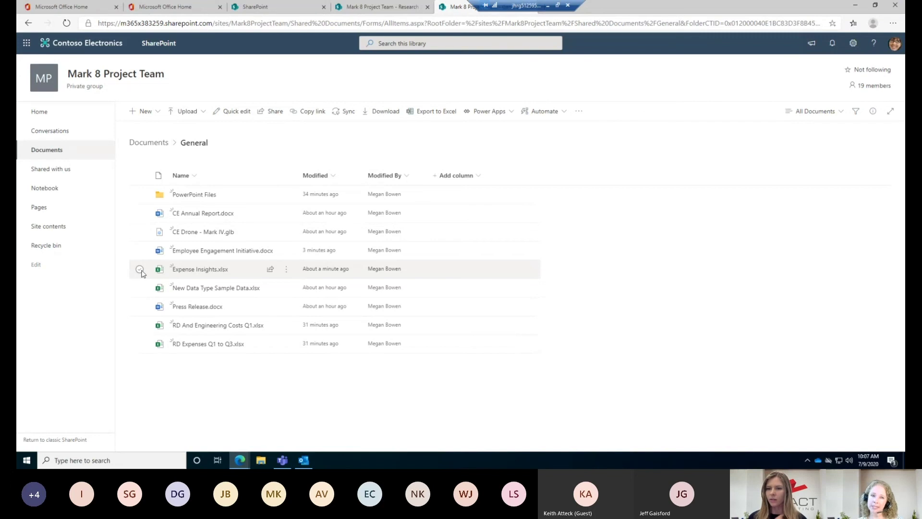
- Open Outlook and OneDrive from the Microsoft Office home page
left_click(176, 10)
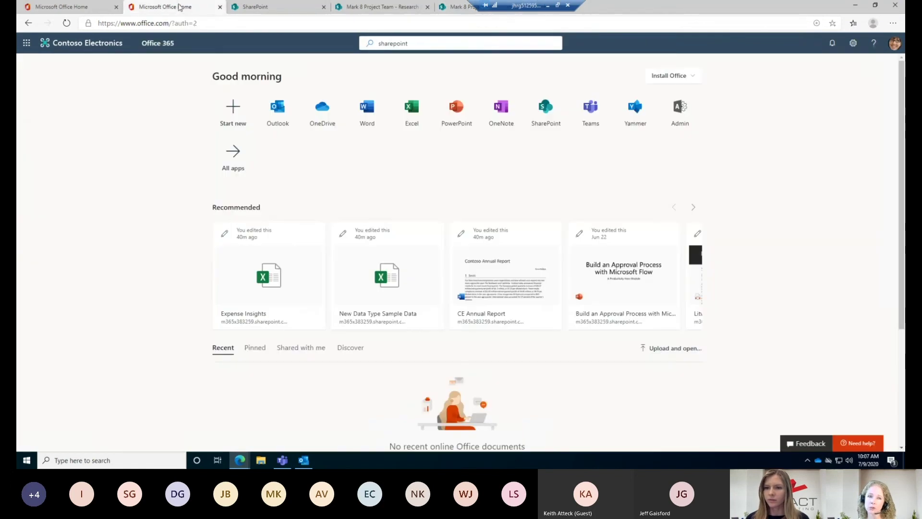
left_click(278, 114)
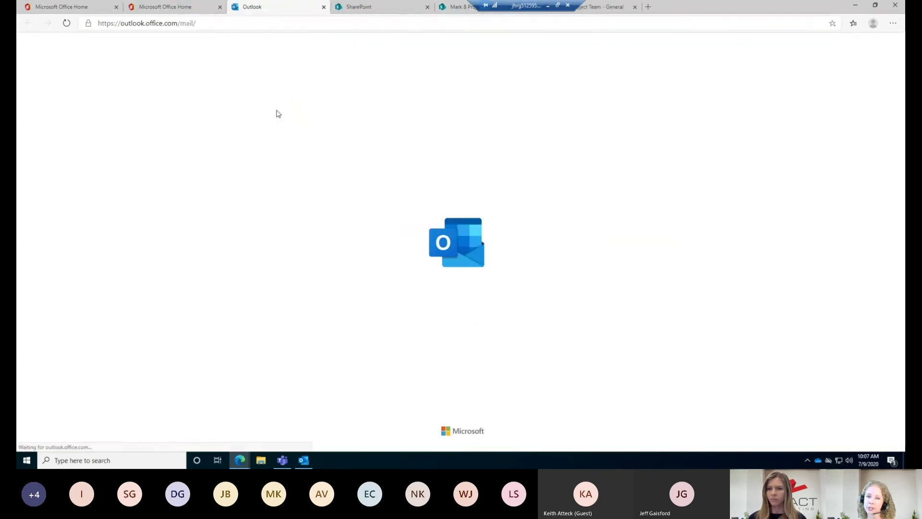
left_click(165, 10)
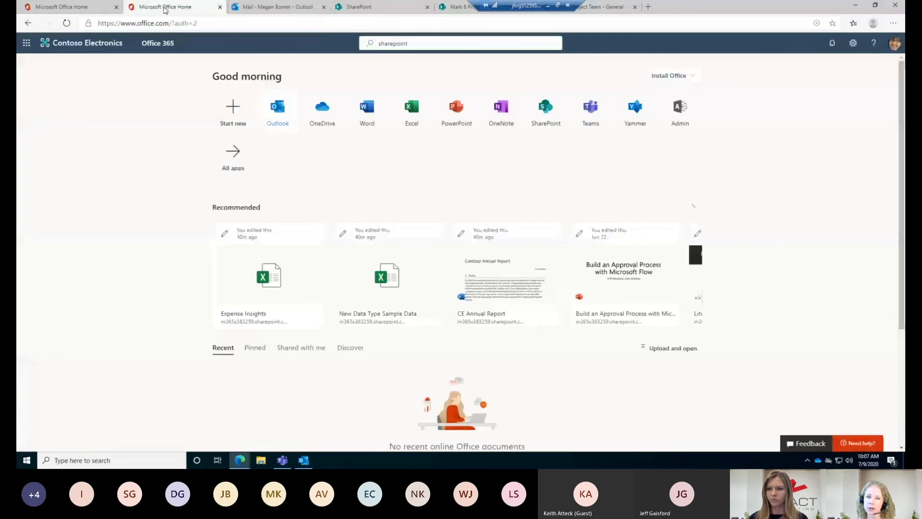
left_click(322, 109)
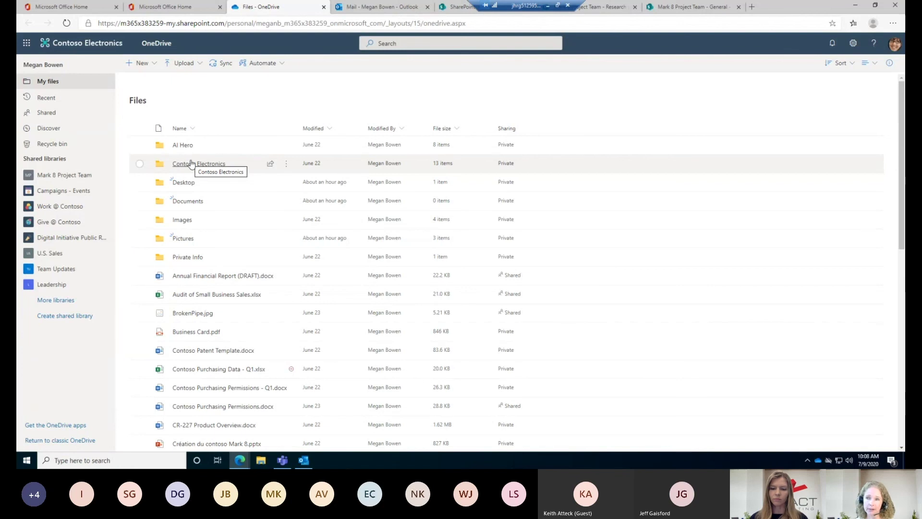
- Compare the OneDrive files with the SharePoint home page and the Mark 8 Project Team's Research and Development and General folders
left_click(441, 6)
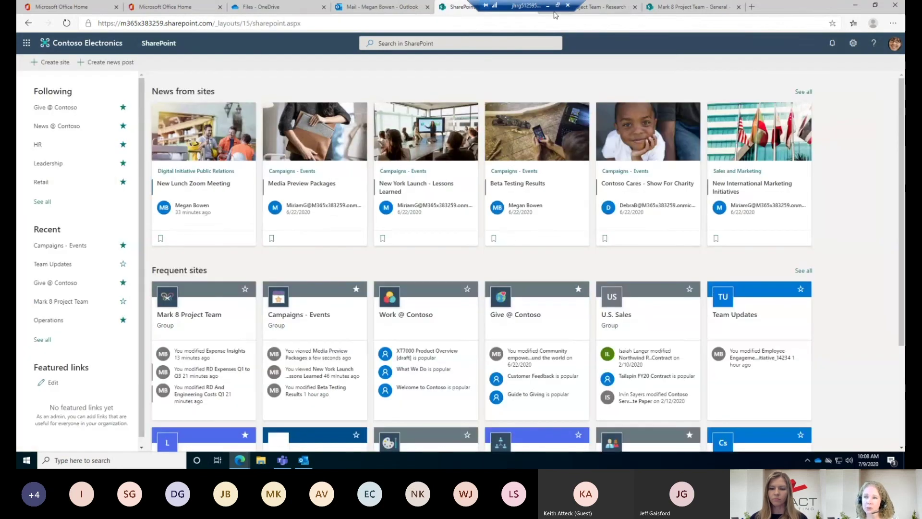
left_click(600, 9)
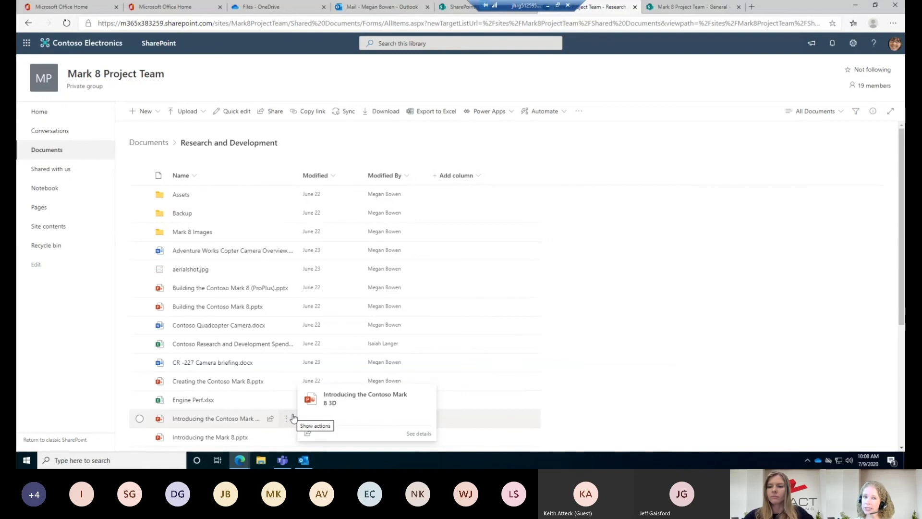
left_click(247, 8)
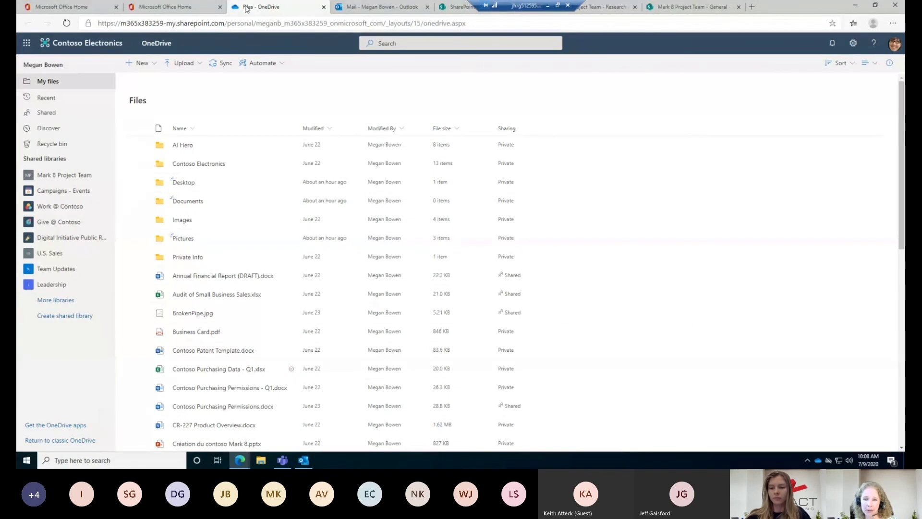
left_click(685, 9)
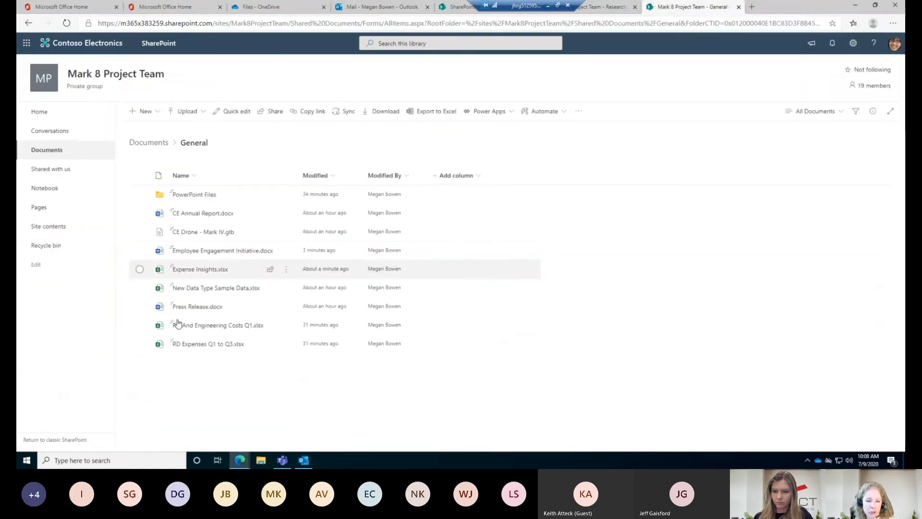
mouse_move(182, 351)
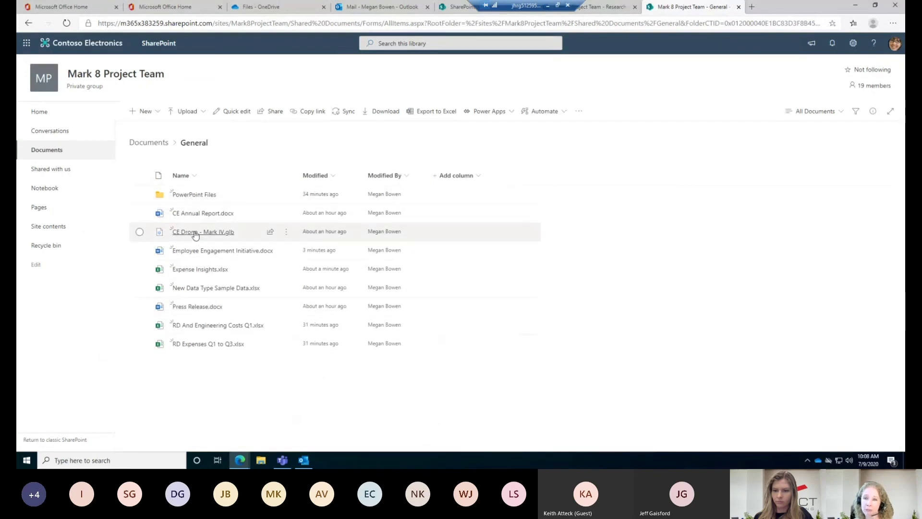
mouse_move(195, 236)
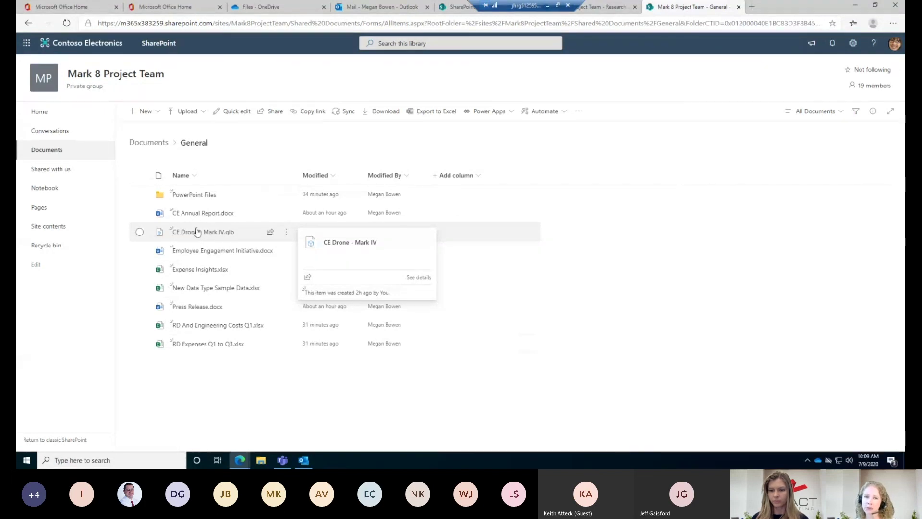
left_click(274, 8)
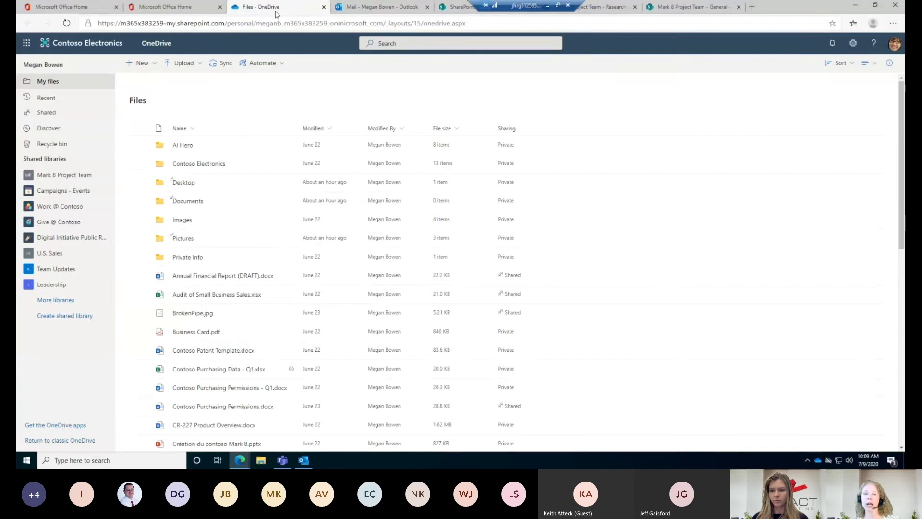
left_click(453, 8)
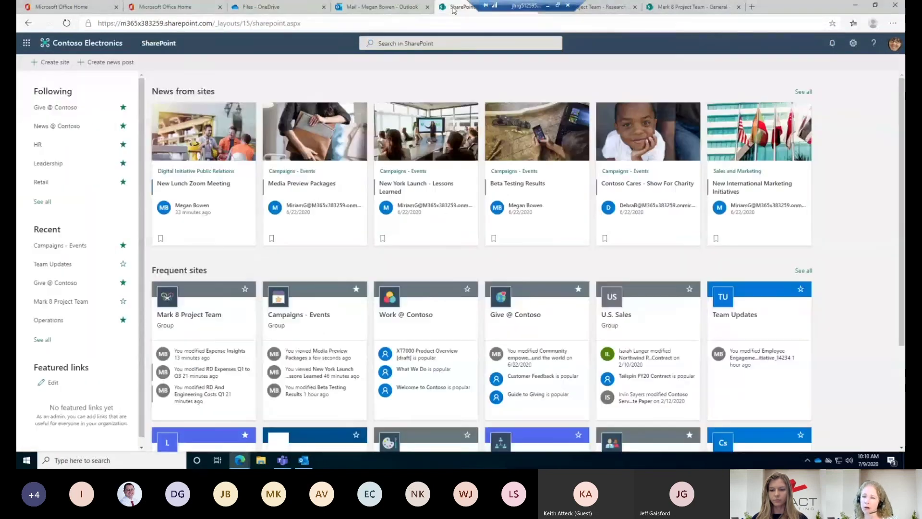
left_click(616, 12)
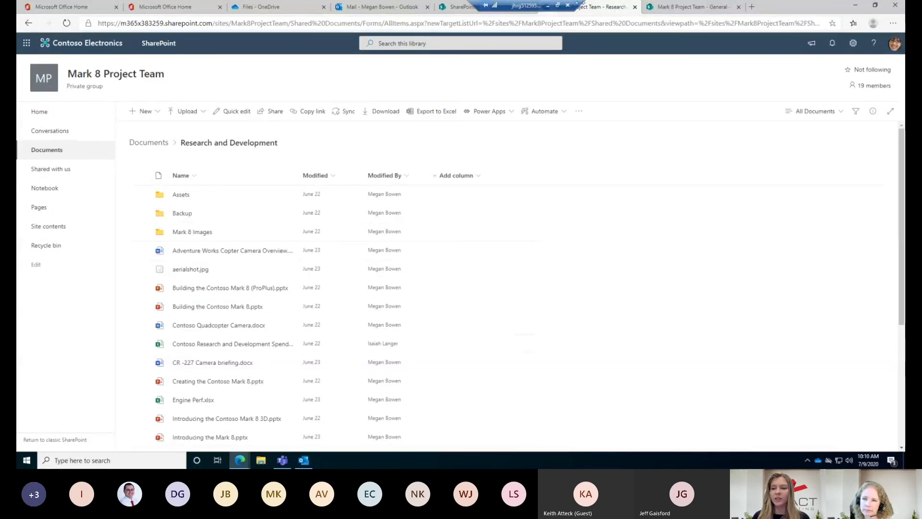
- Minimize the remote desktop session and stop presenting the screen in the meeting
left_click(548, 6)
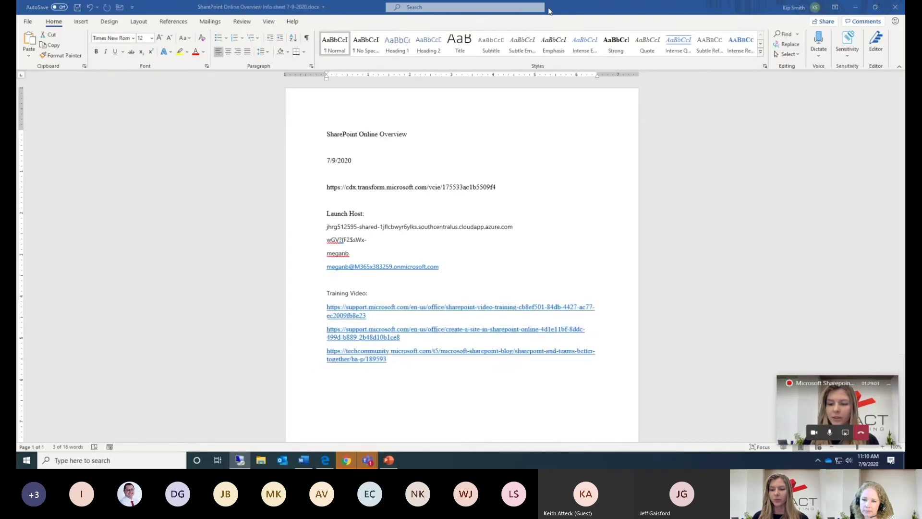
mouse_move(556, 7)
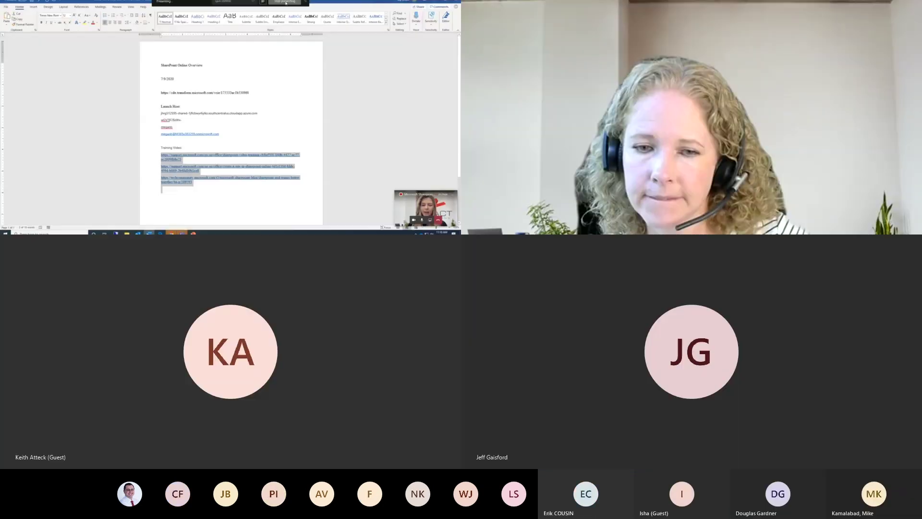
left_click(286, 2)
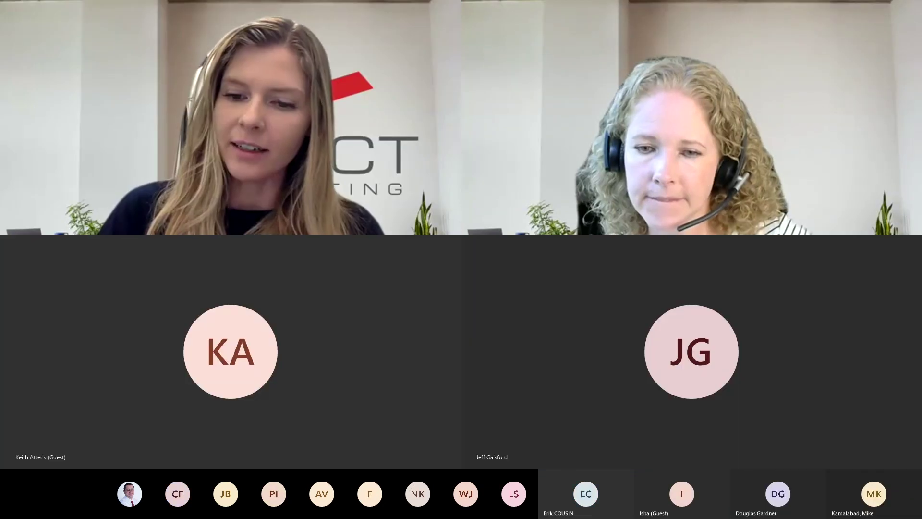